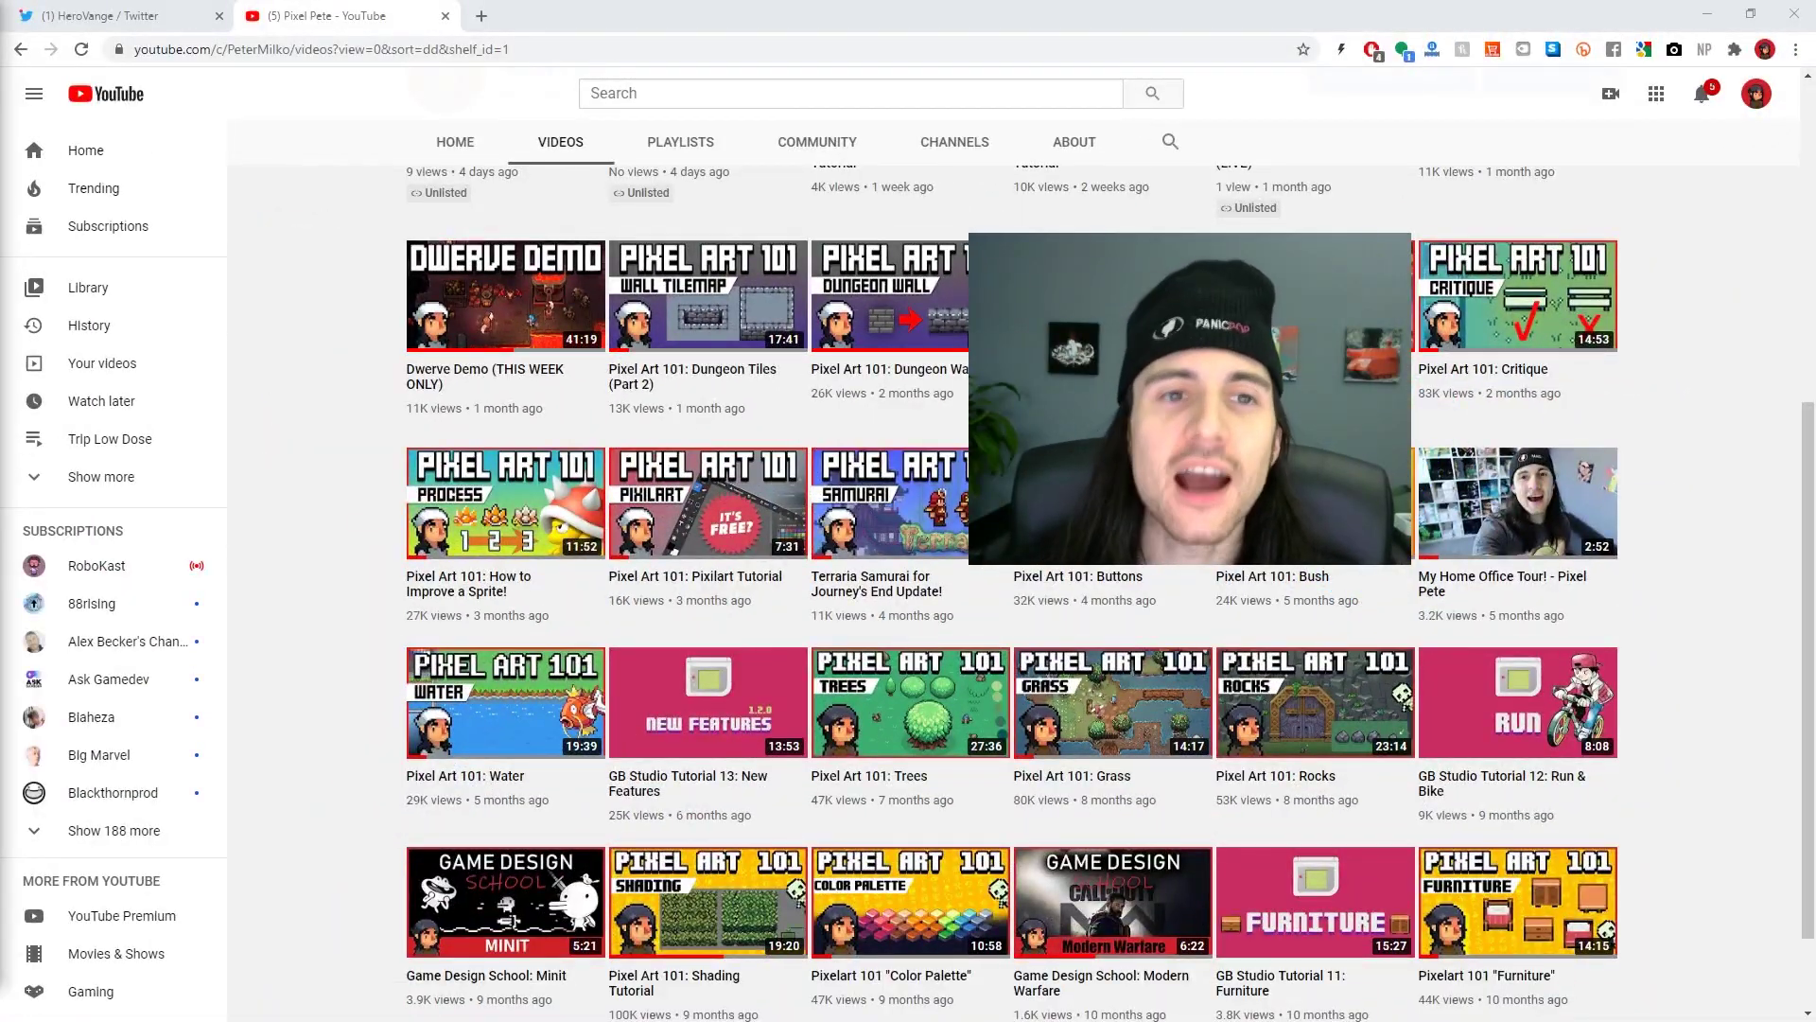
- Show the open Twitter page in the browser
left_click(113, 16)
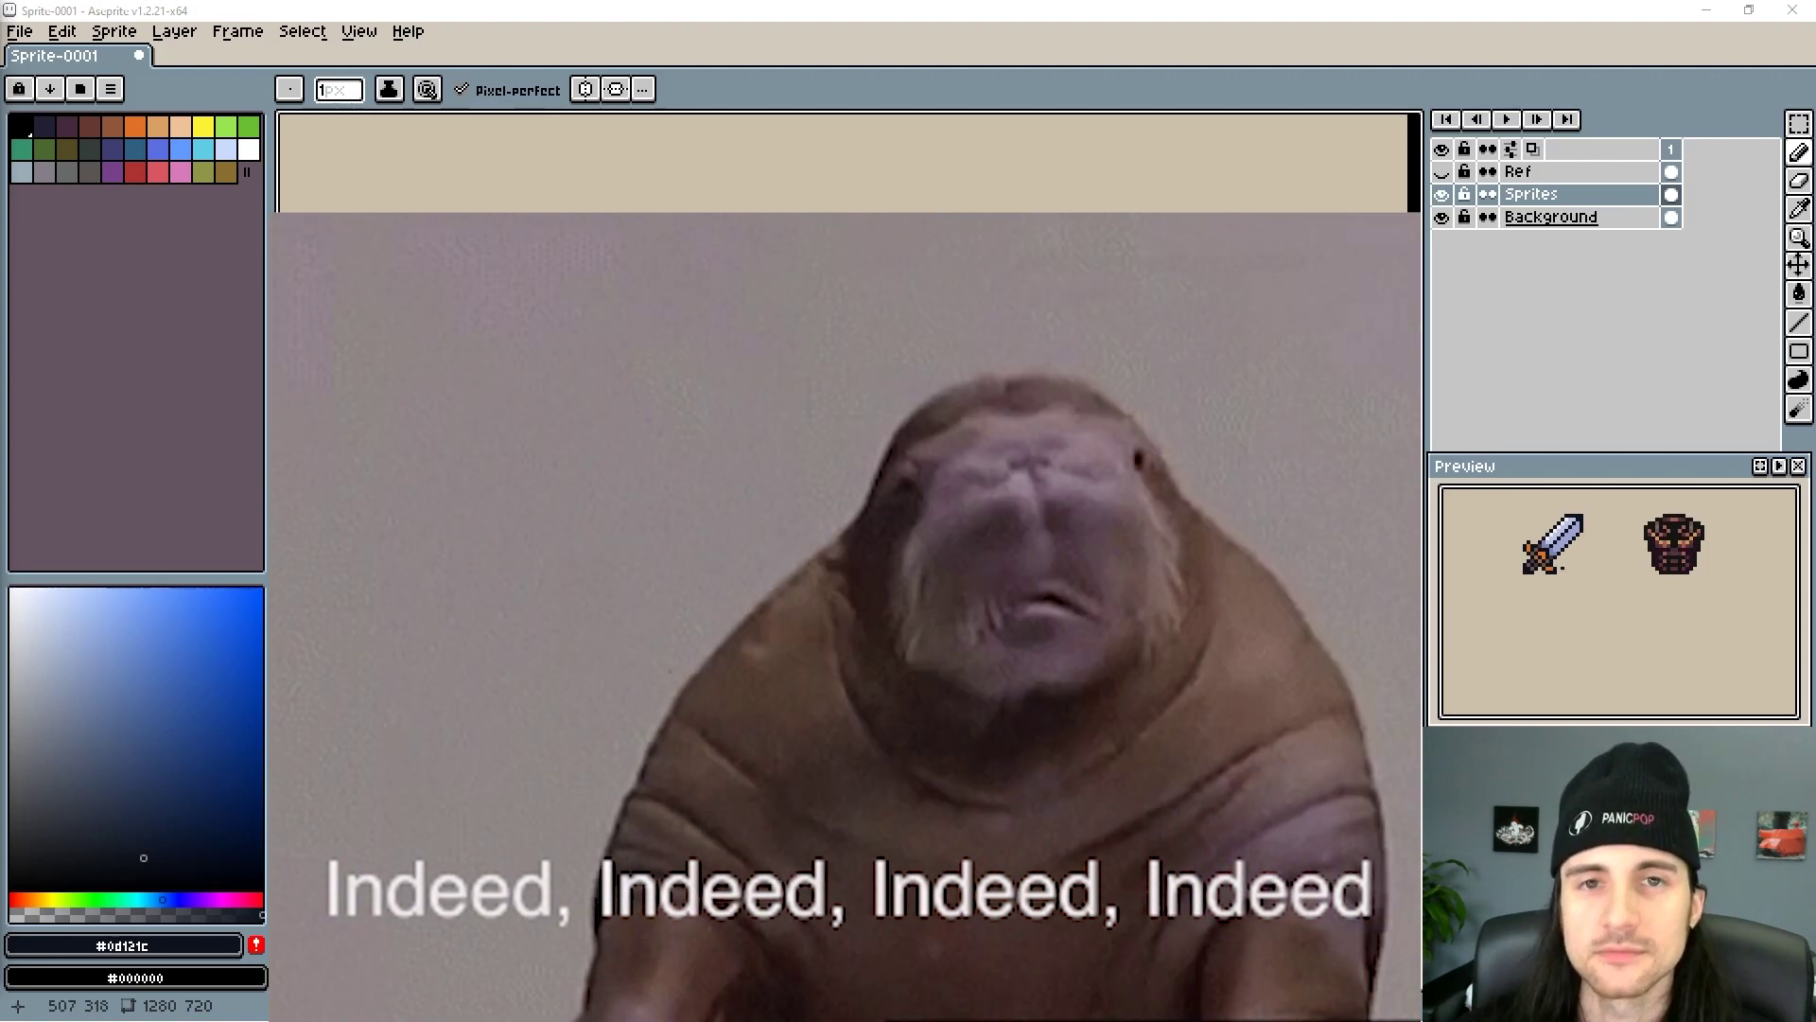
- Select the sword and armour sprites together and place a copy of them below the originals
key("m")
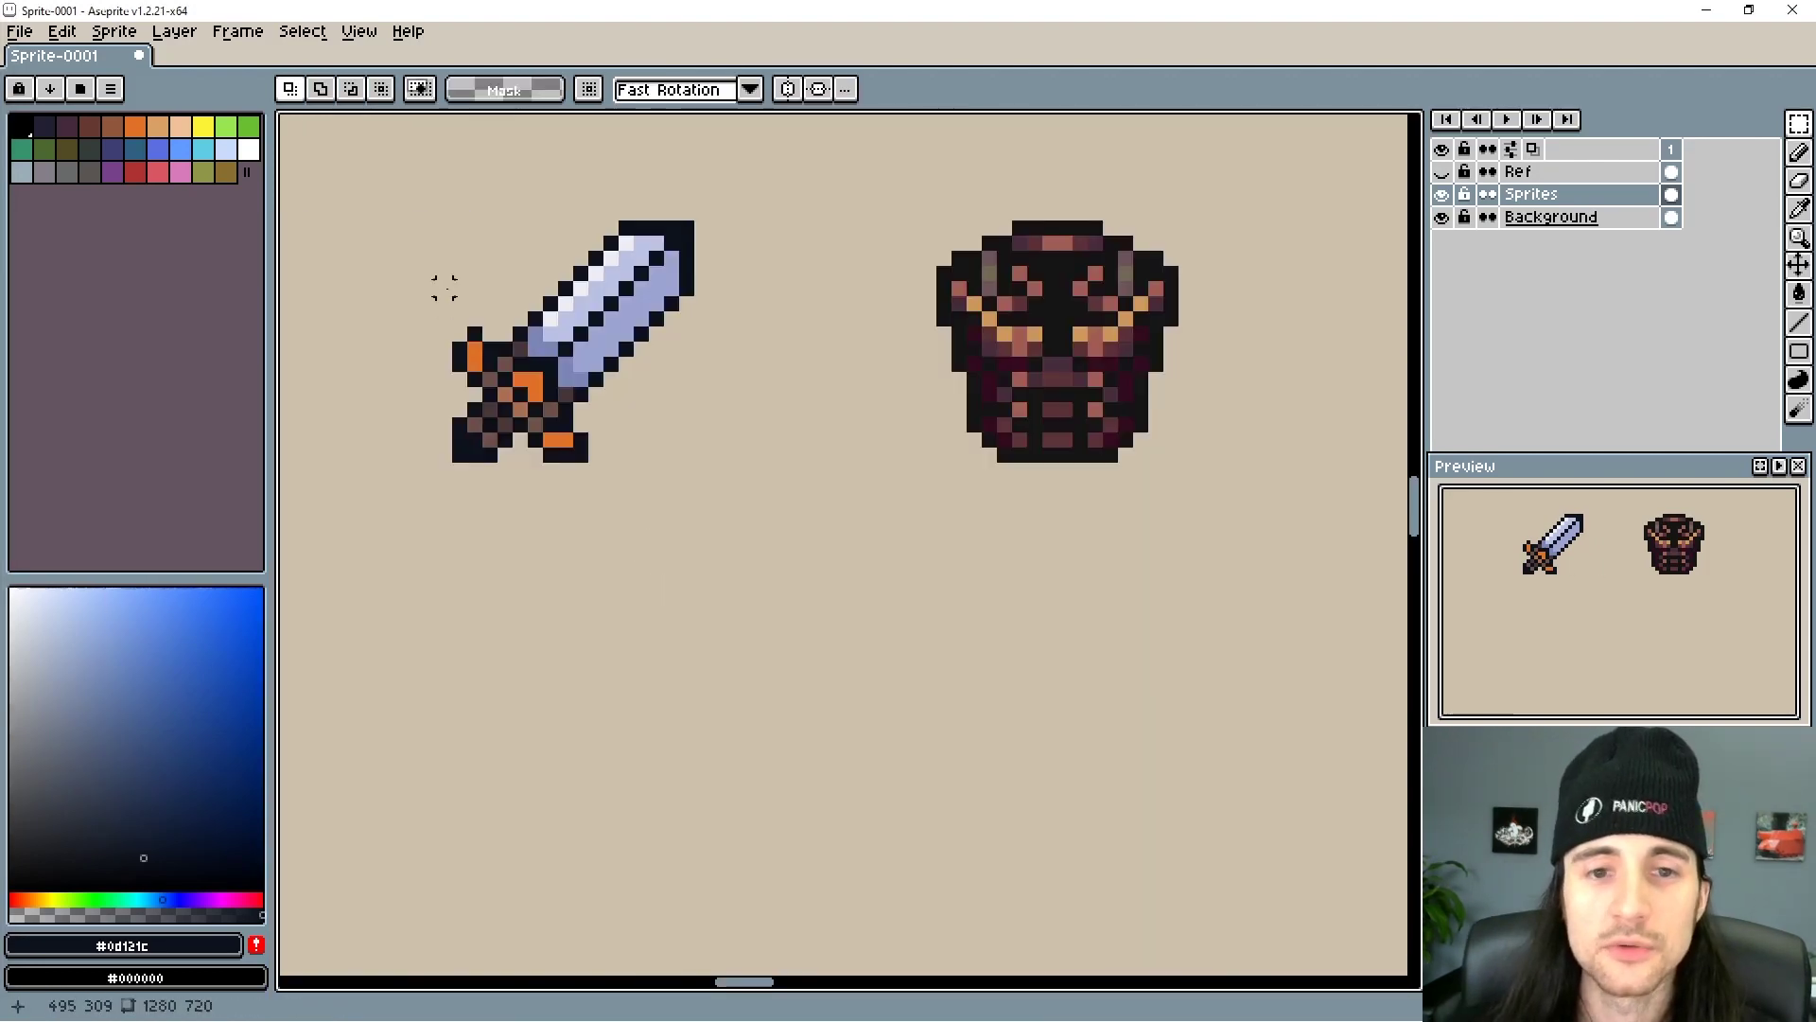
left_click_drag(405, 174, 1241, 542)
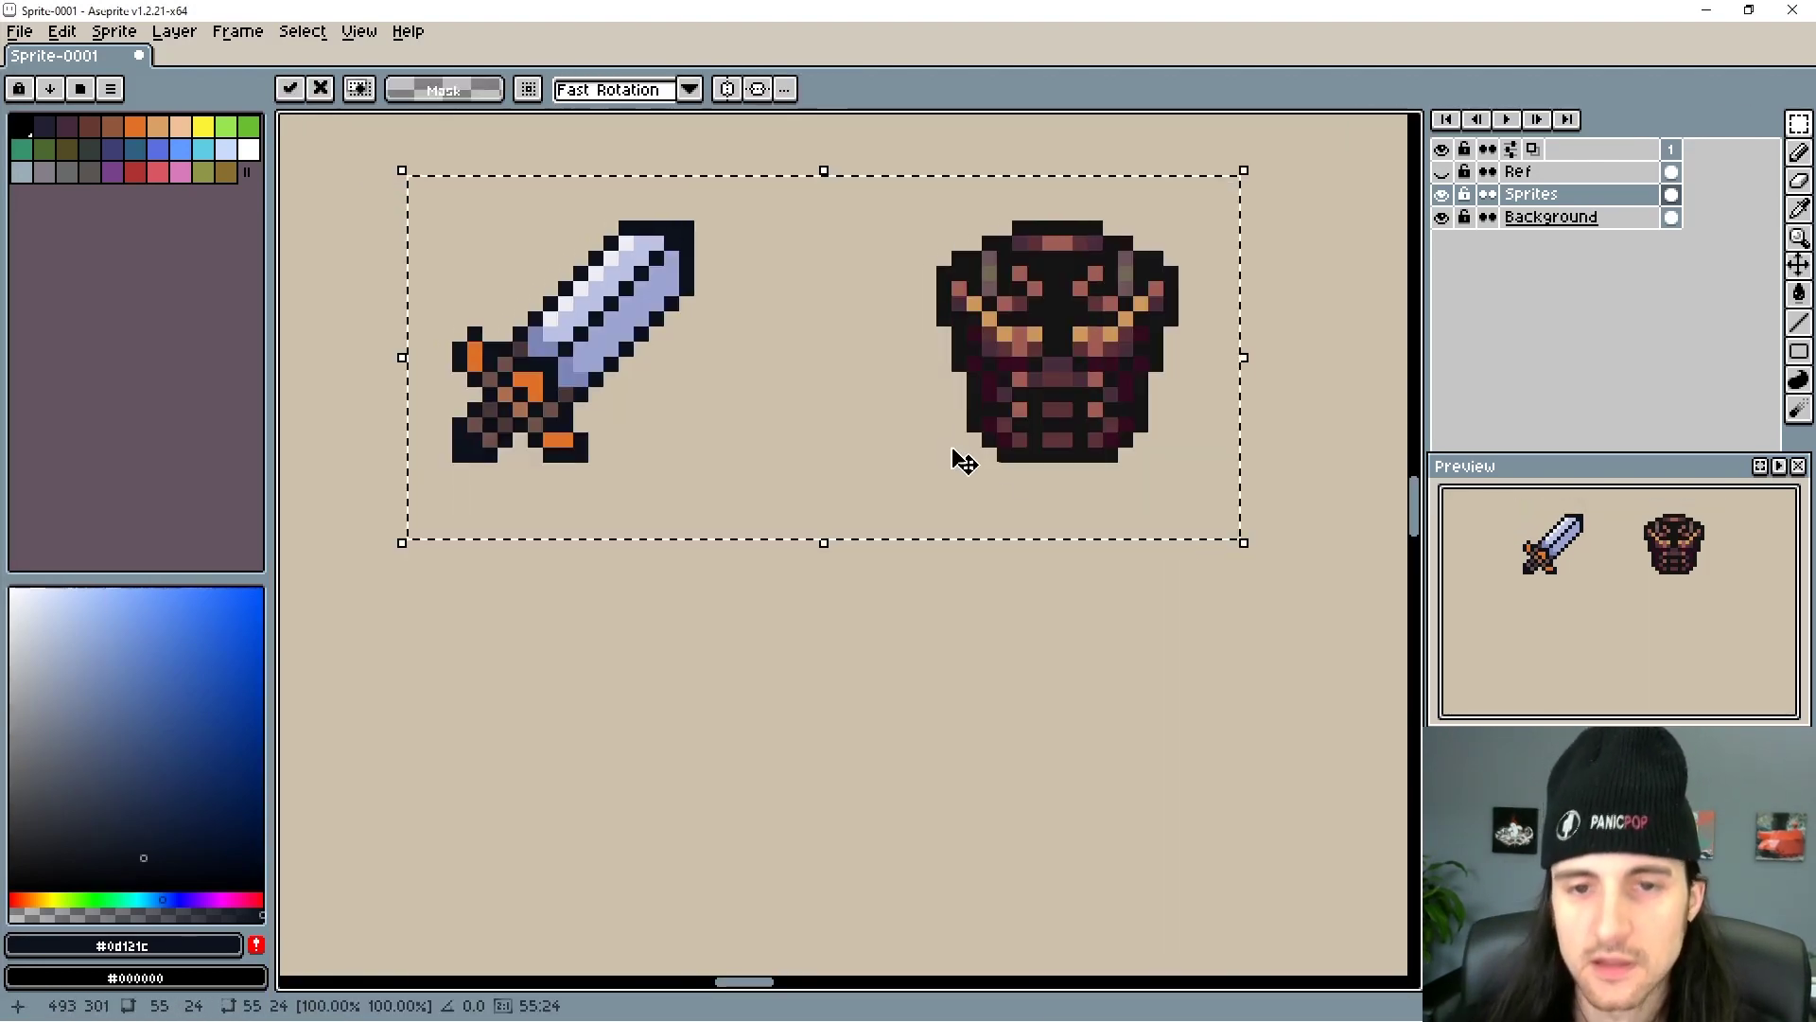
left_click_drag(1042, 386, 1034, 719)
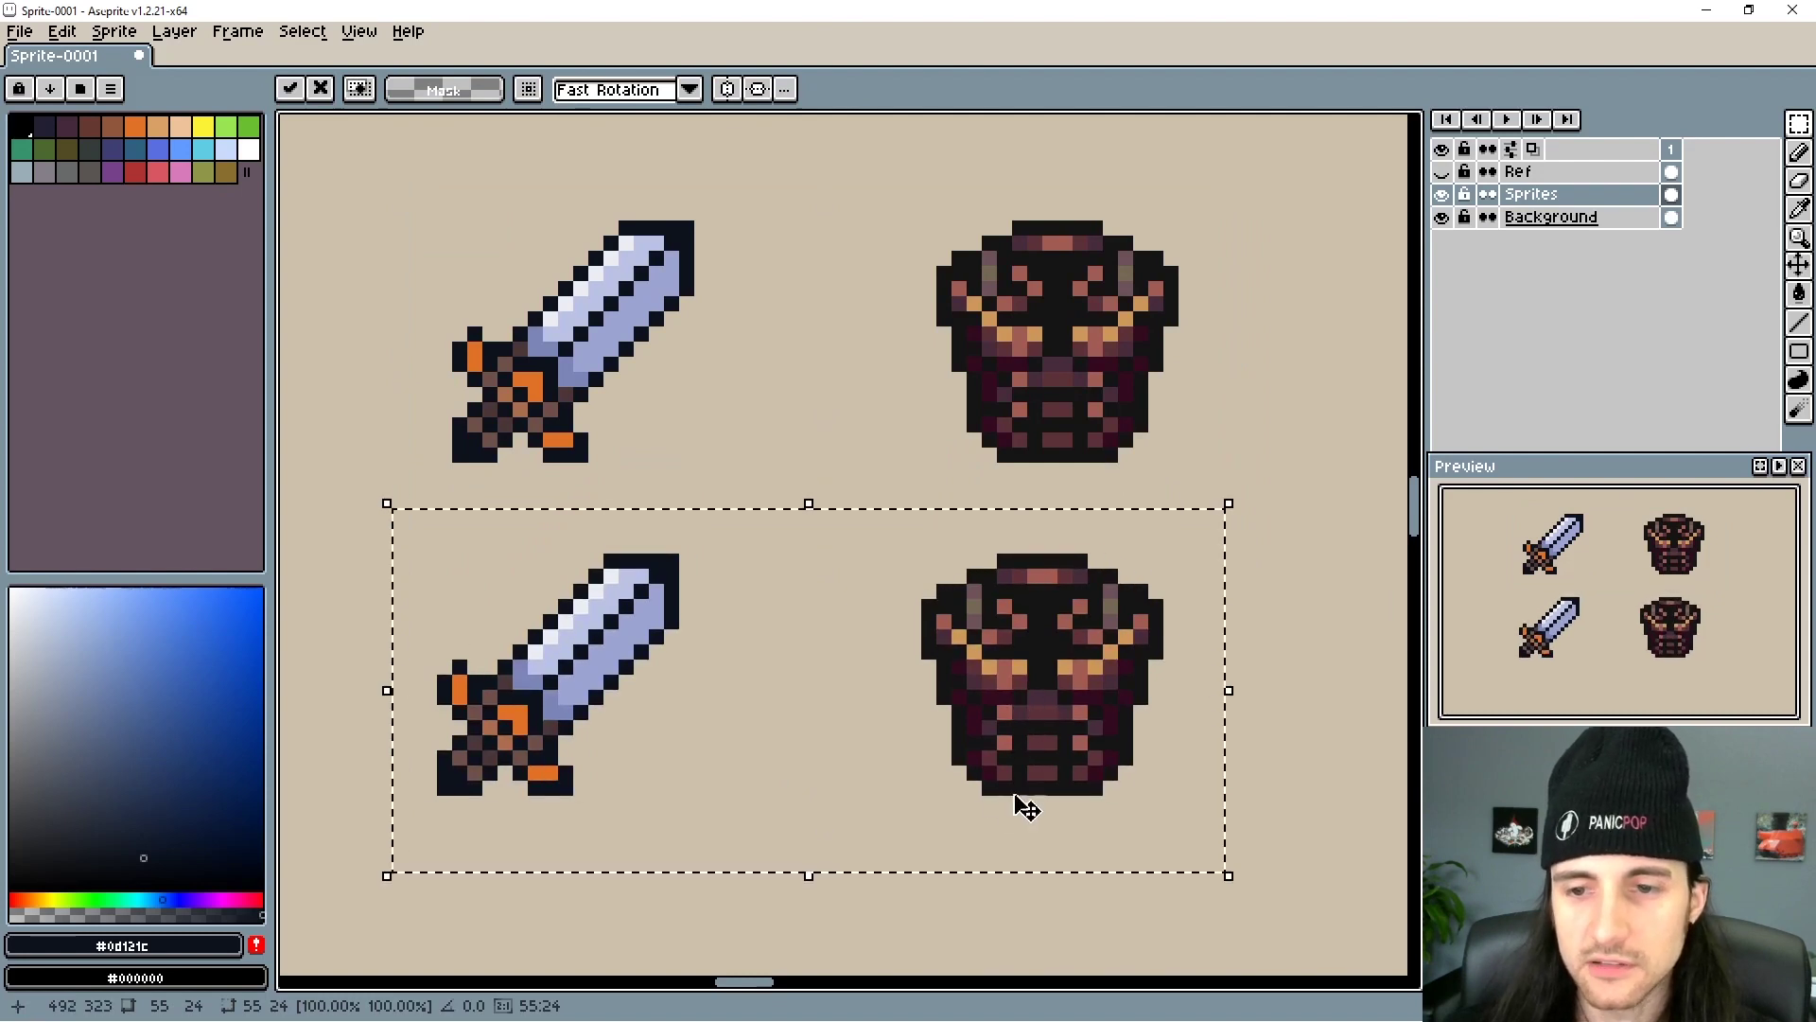
left_click_drag(961, 800, 966, 745)
key("ctrl+d")
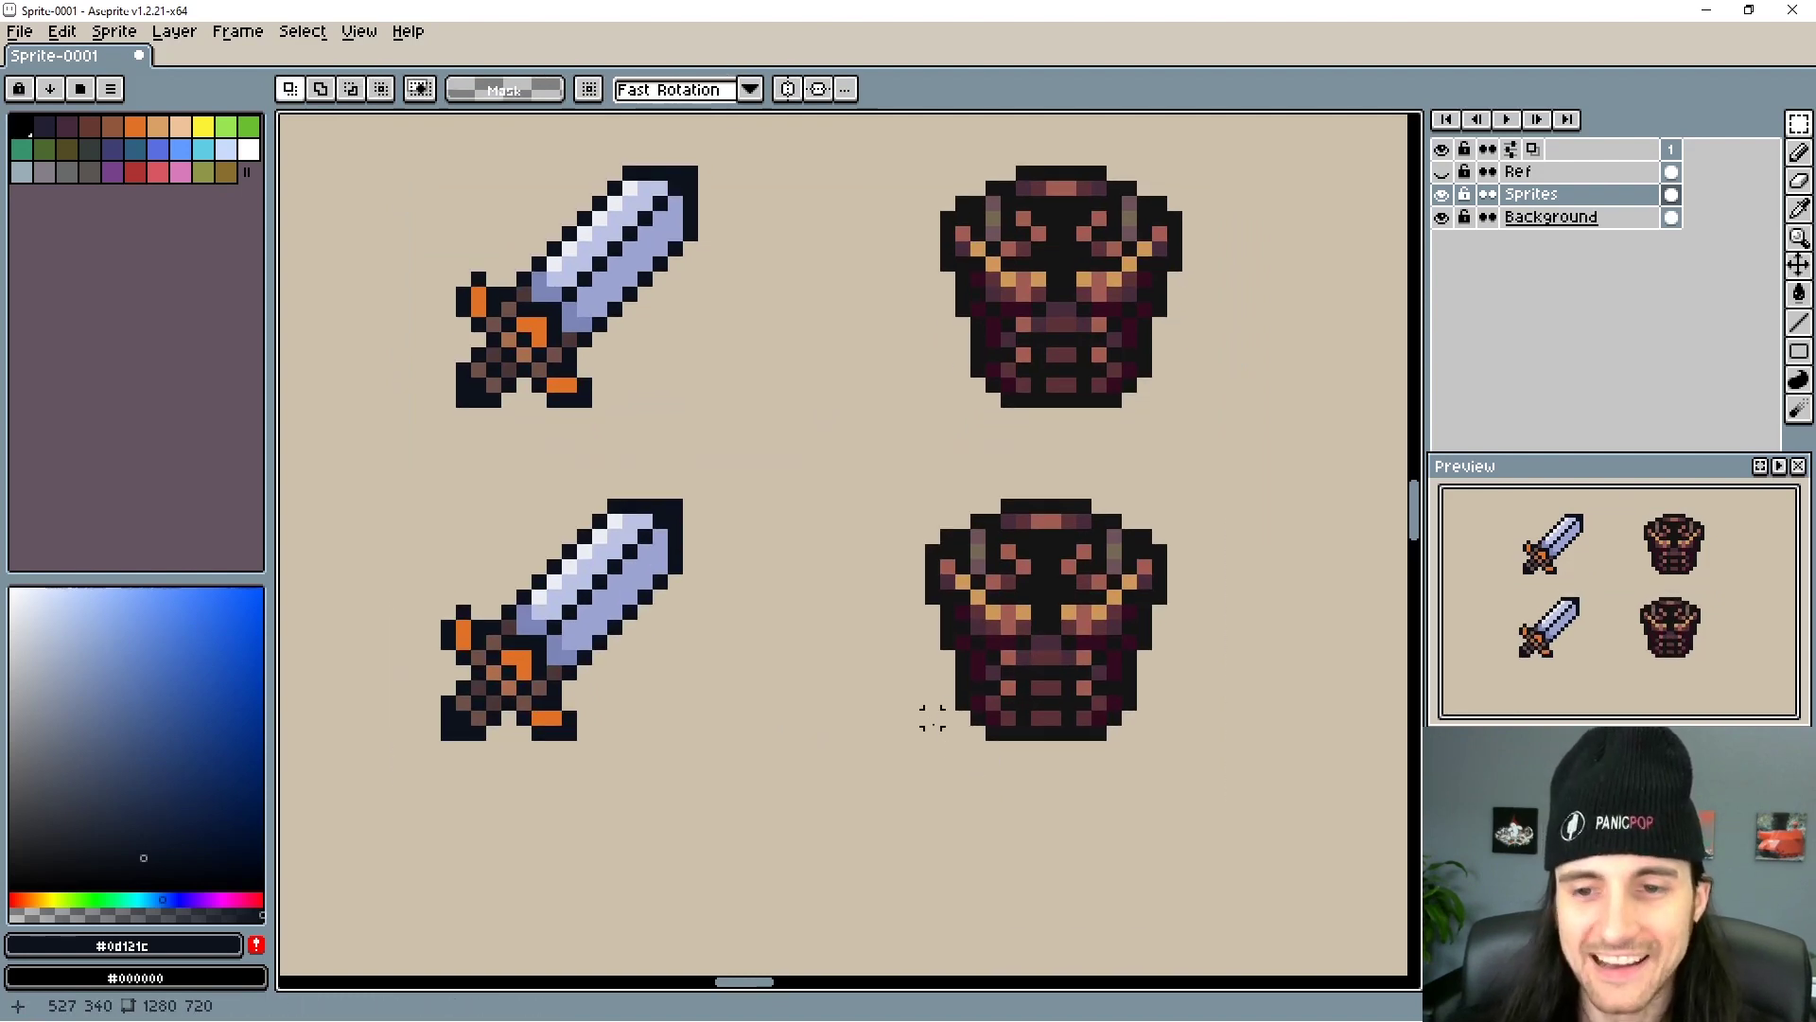
- Nudge the copied sword and armour one pixel right to line up with the originals, and move them slightly lower
left_click_drag(811, 173, 708, 659)
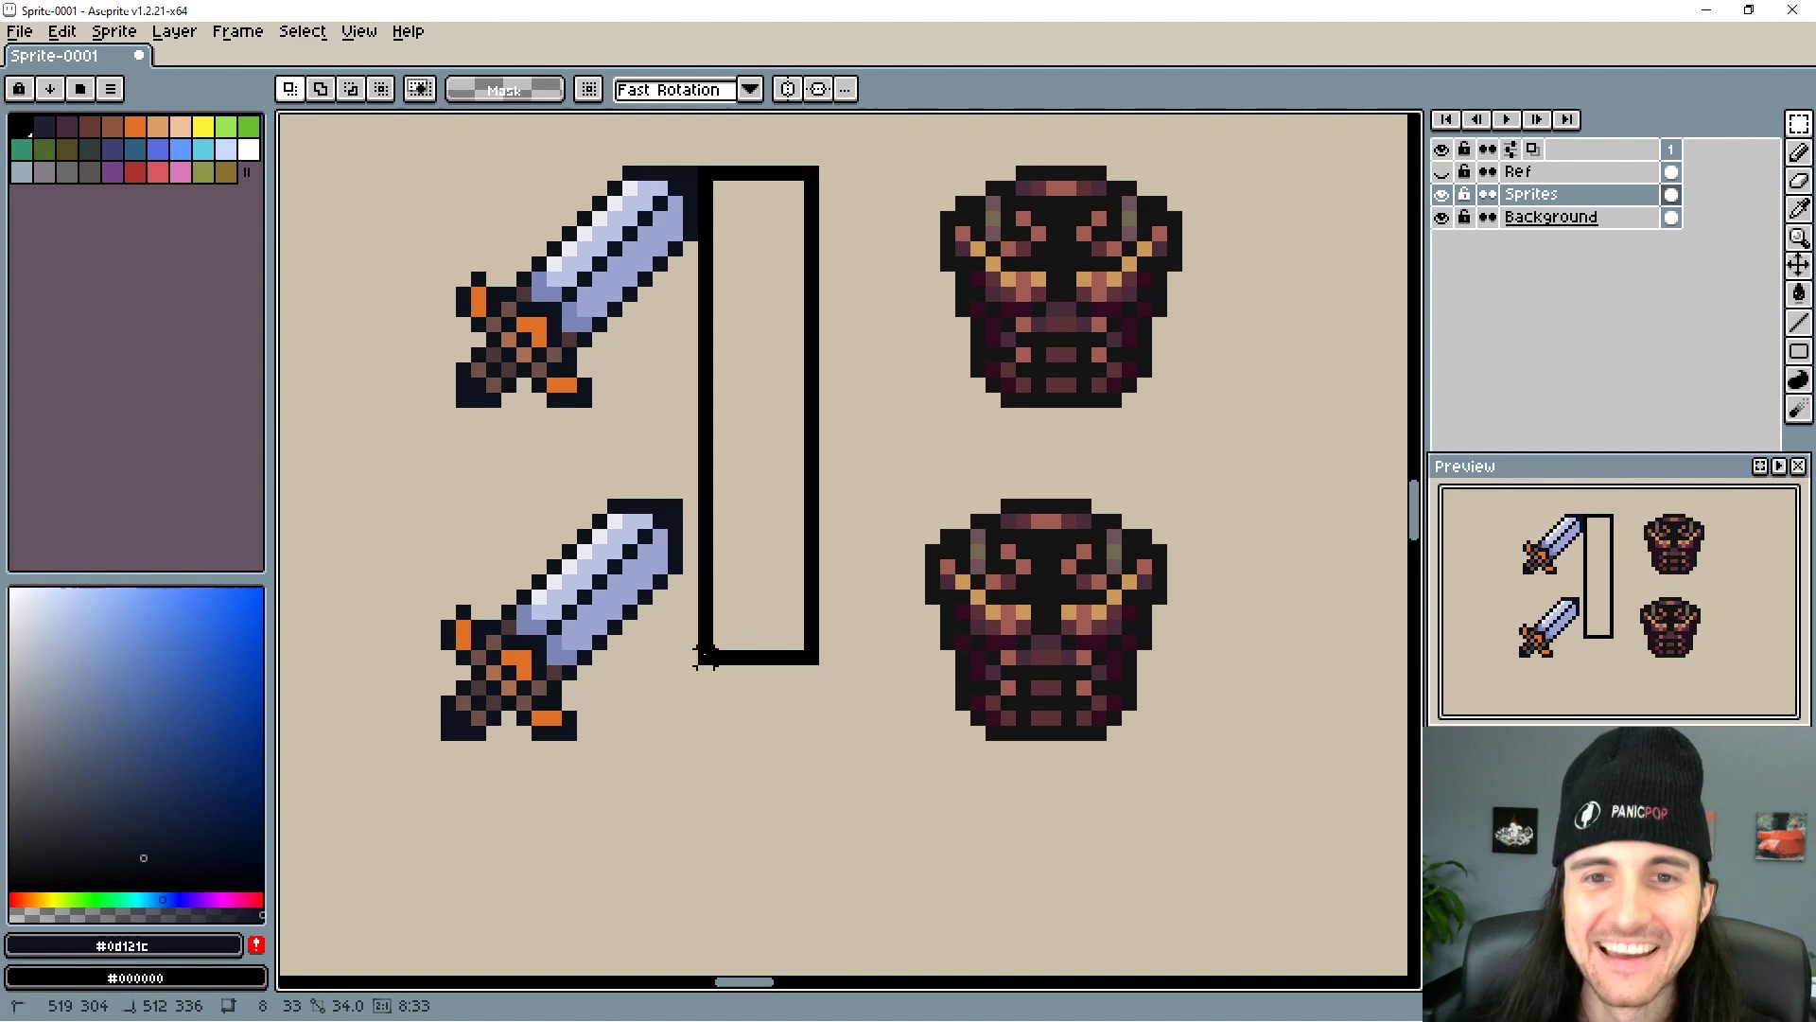
key("ctrl+d")
left_click_drag(388, 461, 1192, 781)
key("Right")
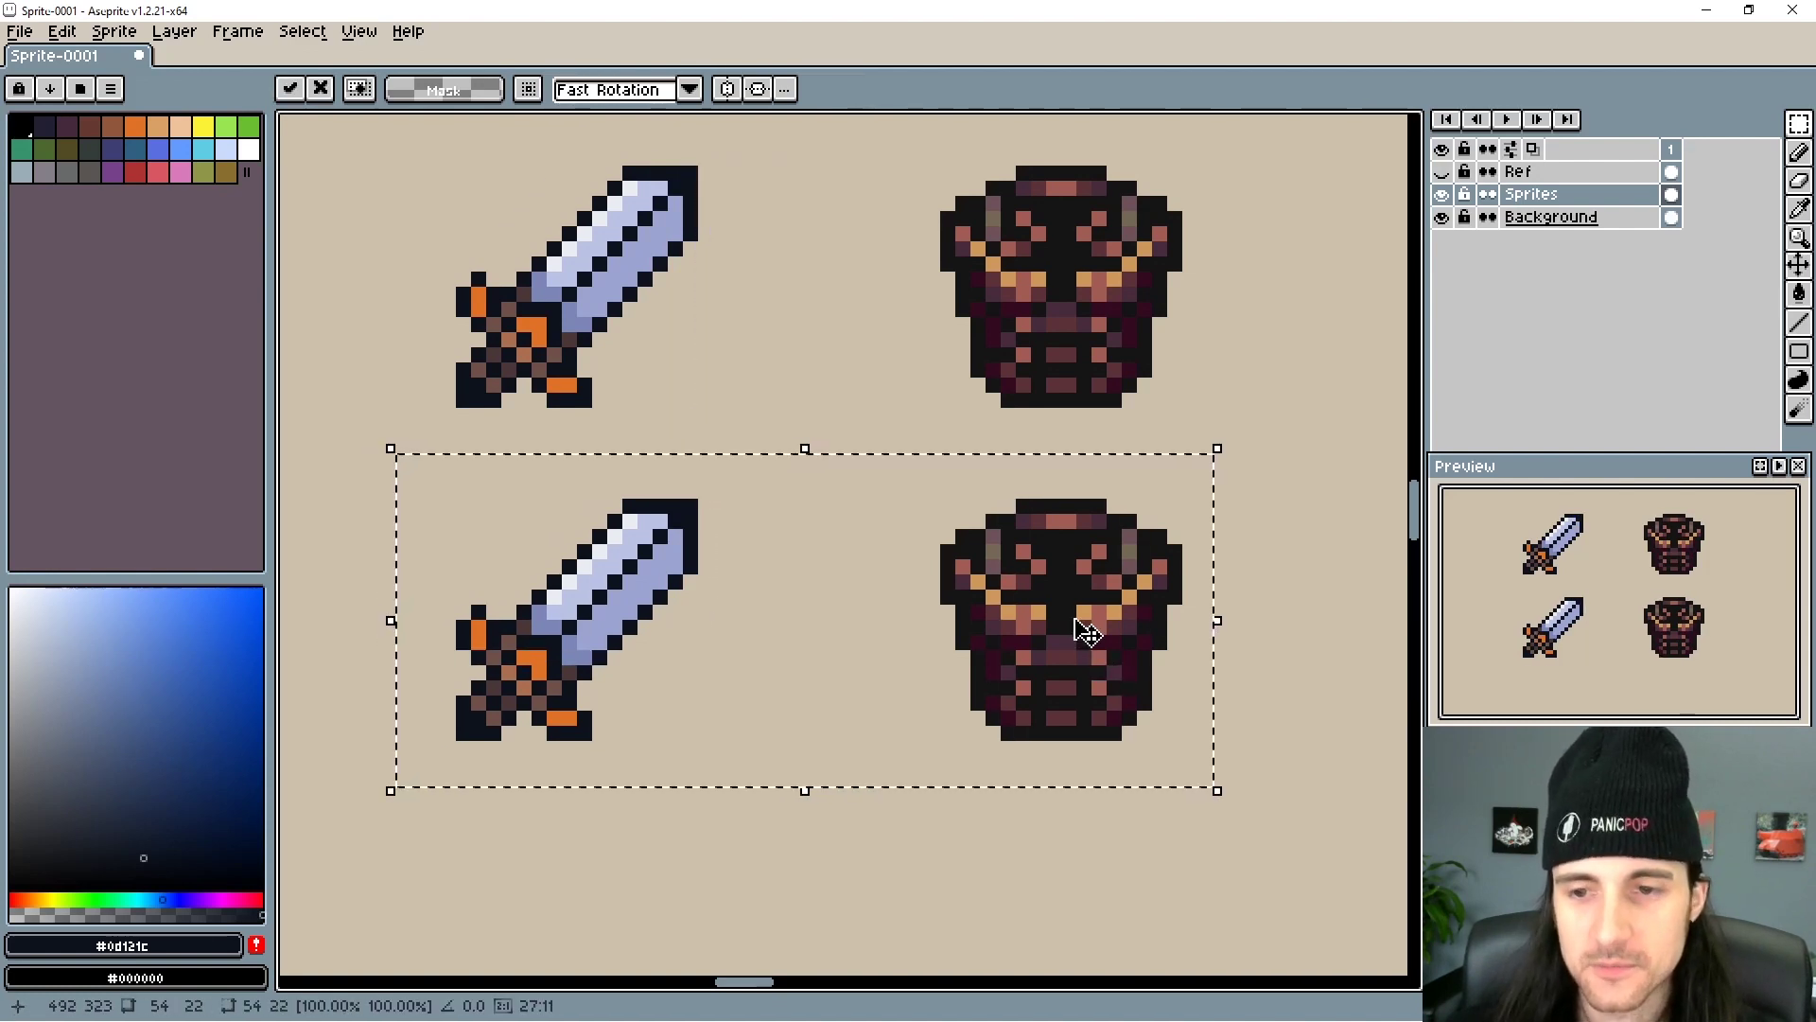
left_click_drag(1086, 631, 1079, 668)
key("ctrl+d")
- Replace the black pixels inside the copied sword's grip with the dark brown sampled from the handle
left_click_drag(828, 672, 914, 608)
scroll(832, 620, "up", 1)
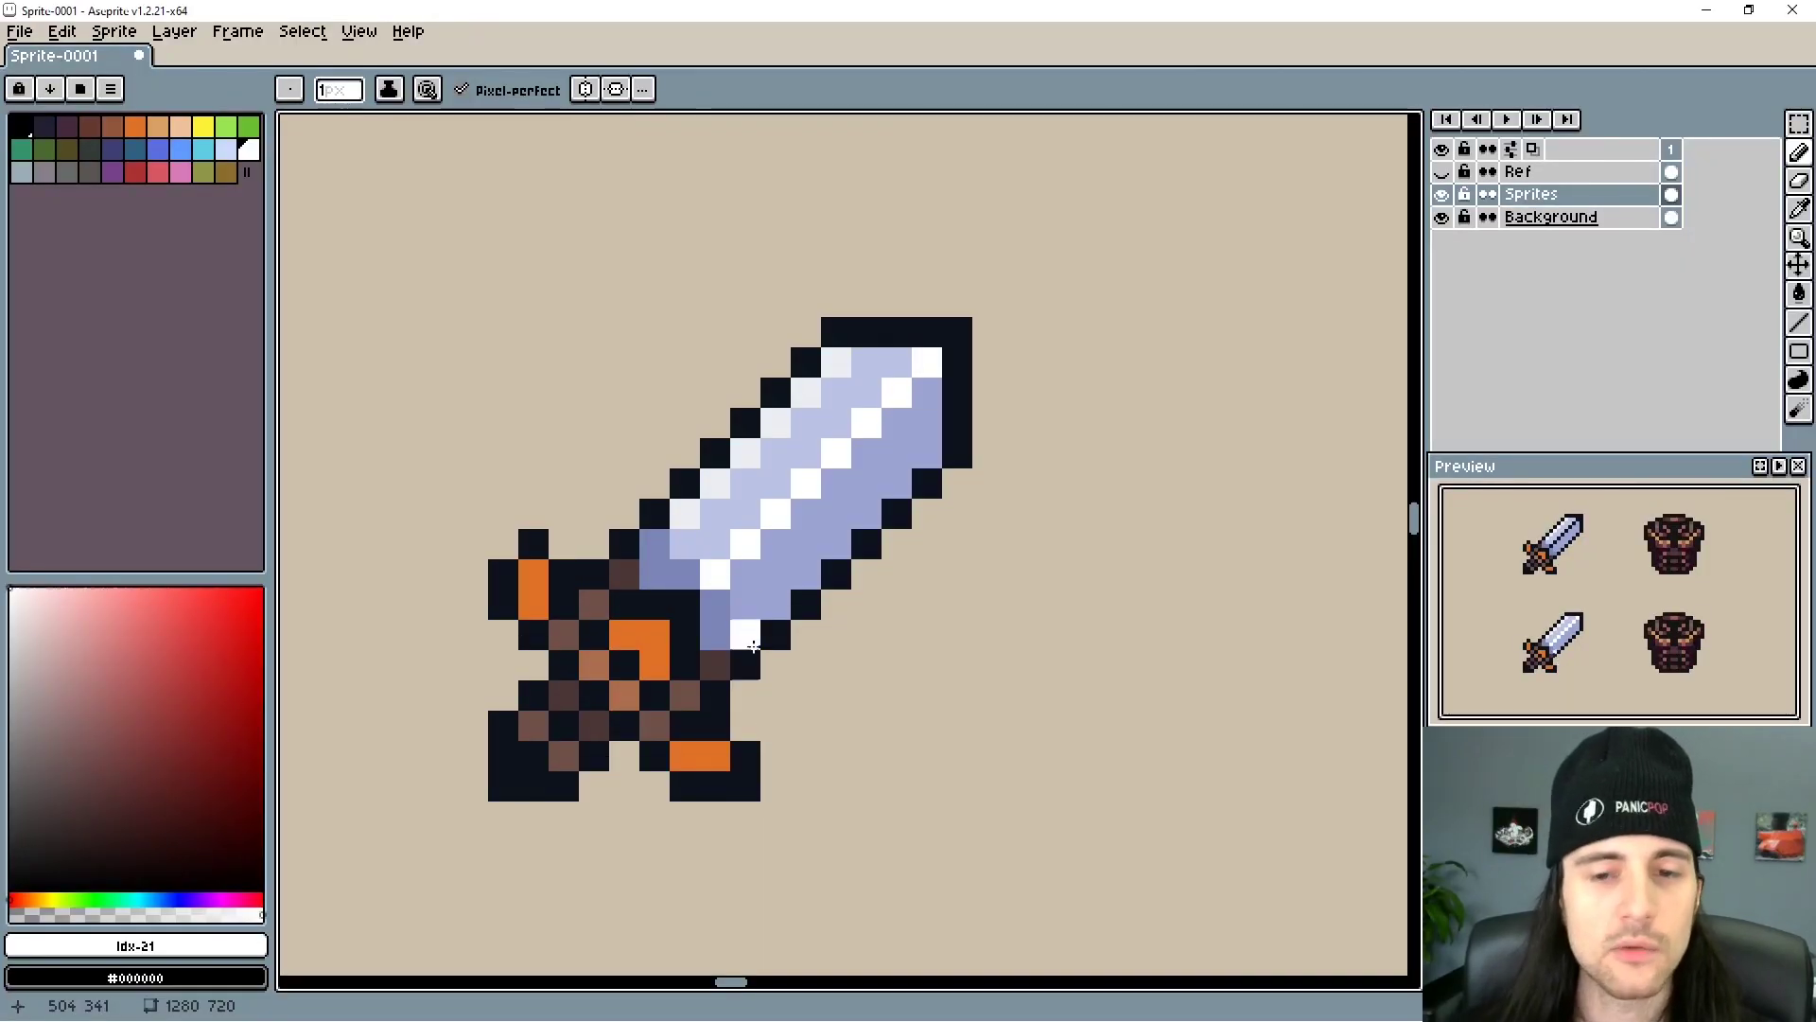
left_click_drag(745, 618, 805, 478)
left_click(716, 584, "alt")
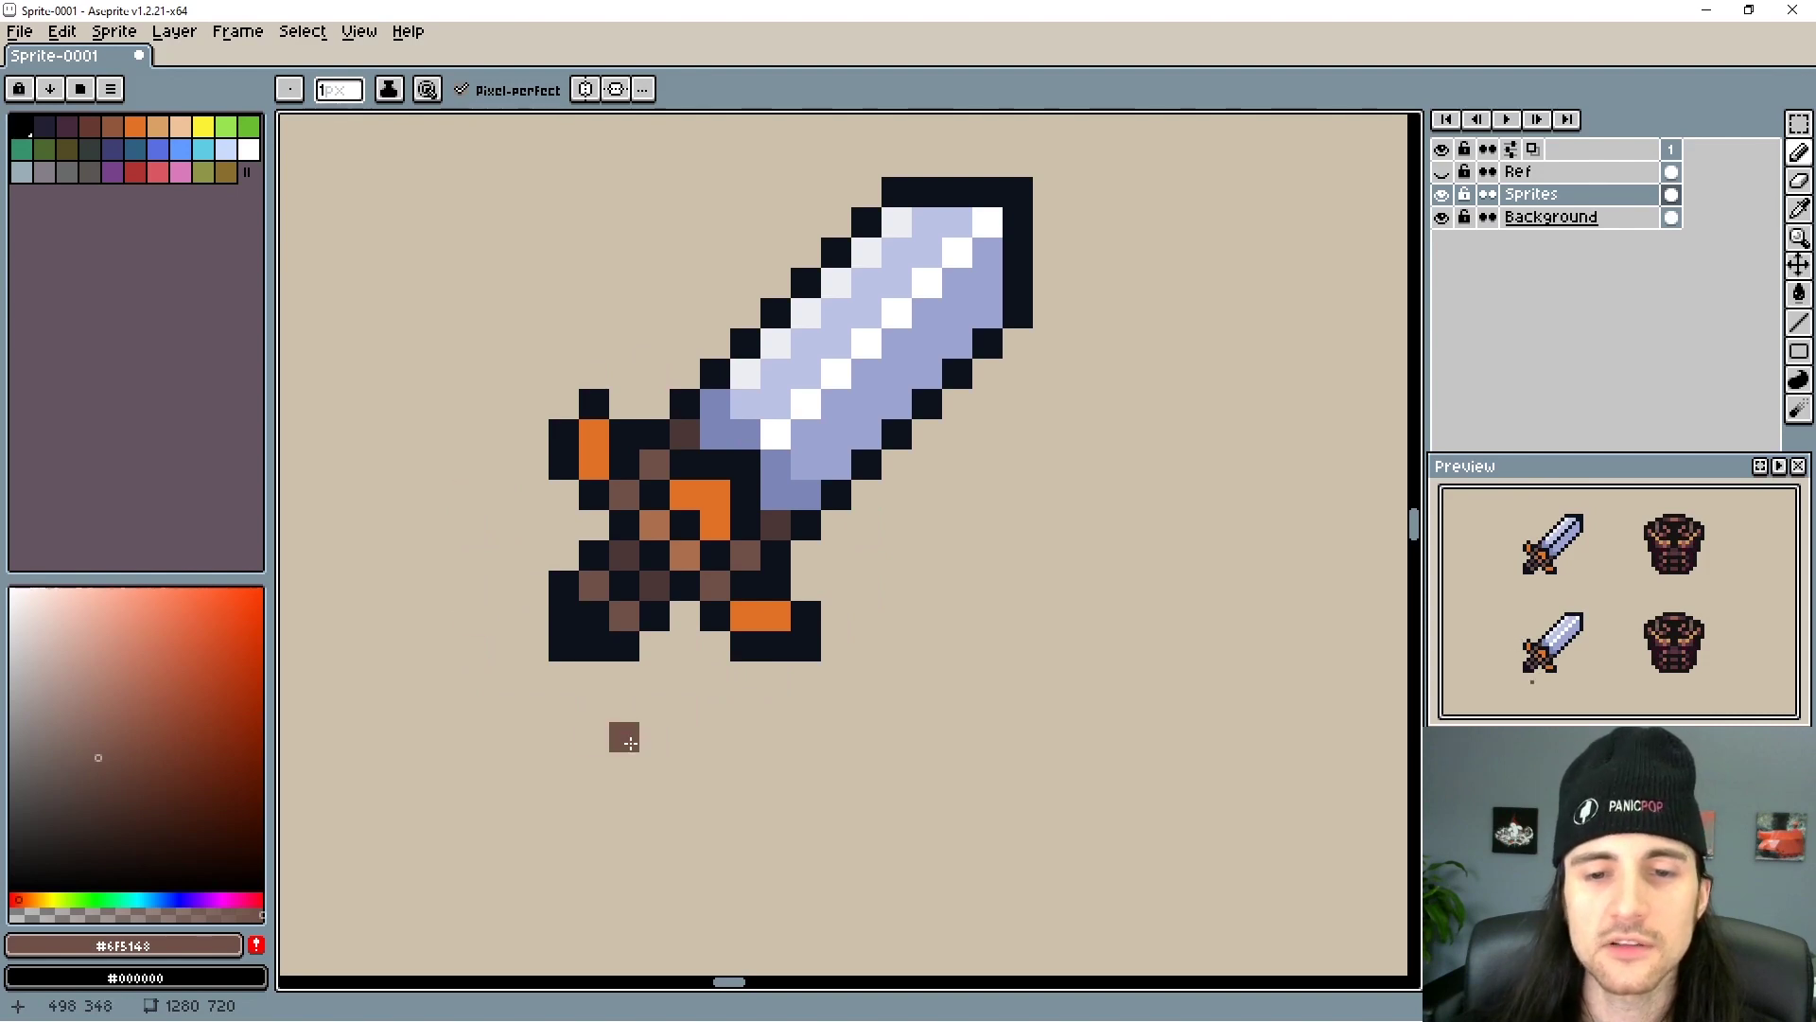
left_click(651, 583, "alt")
left_click(625, 586)
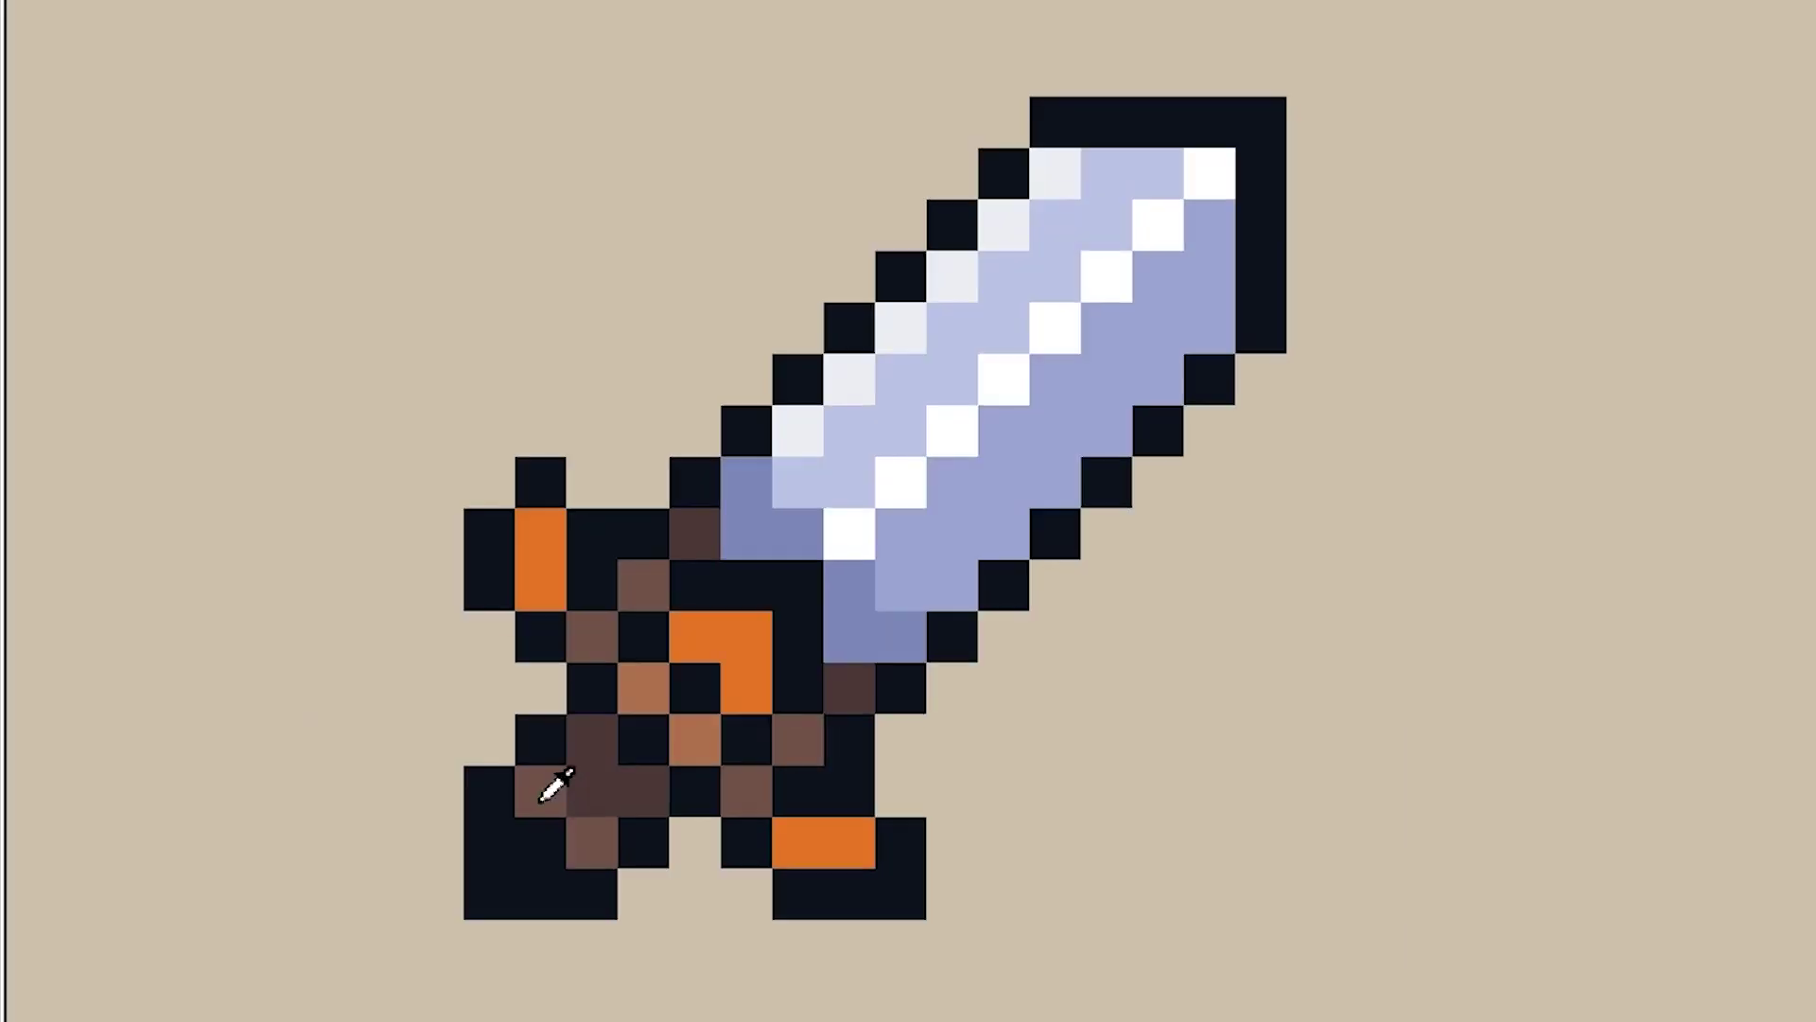
left_click(592, 583)
- Fill the remaining black pixels inside the sword's crossguard with orange and with browns sampled from the hilt
left_click(798, 790)
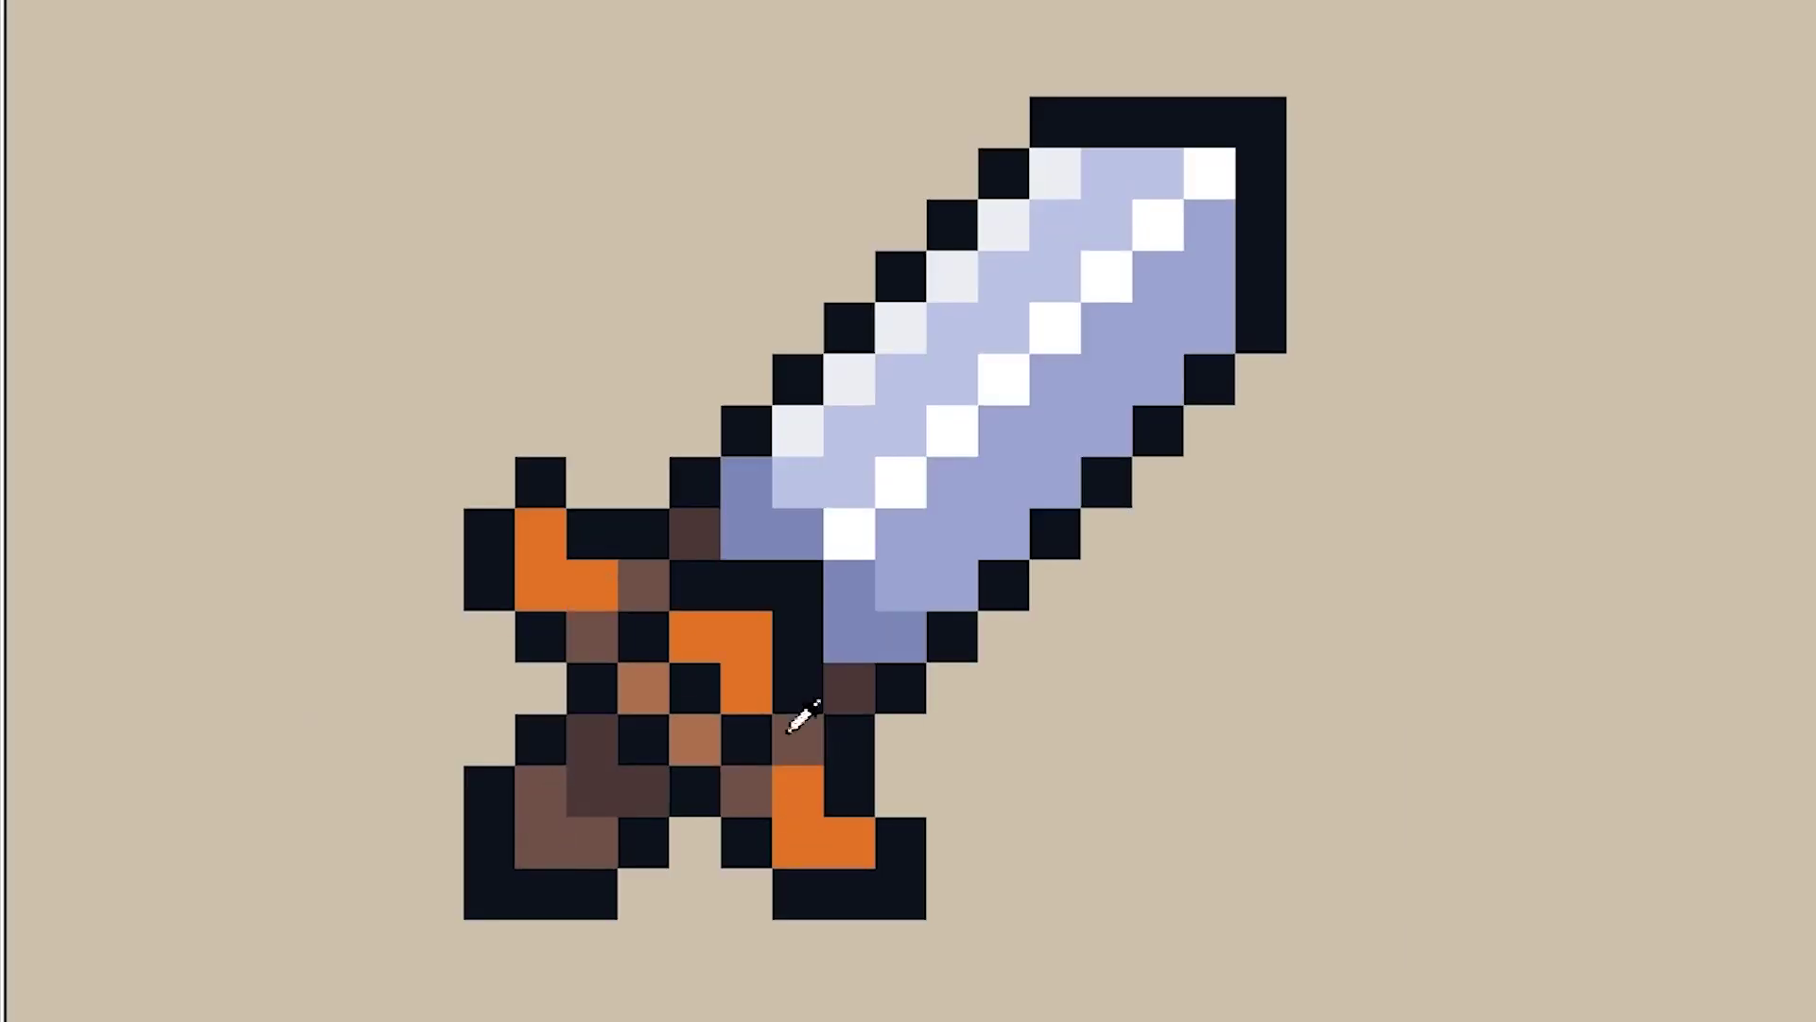
left_click(699, 707)
left_click(615, 639, "alt")
left_click(633, 639)
left_click(738, 746)
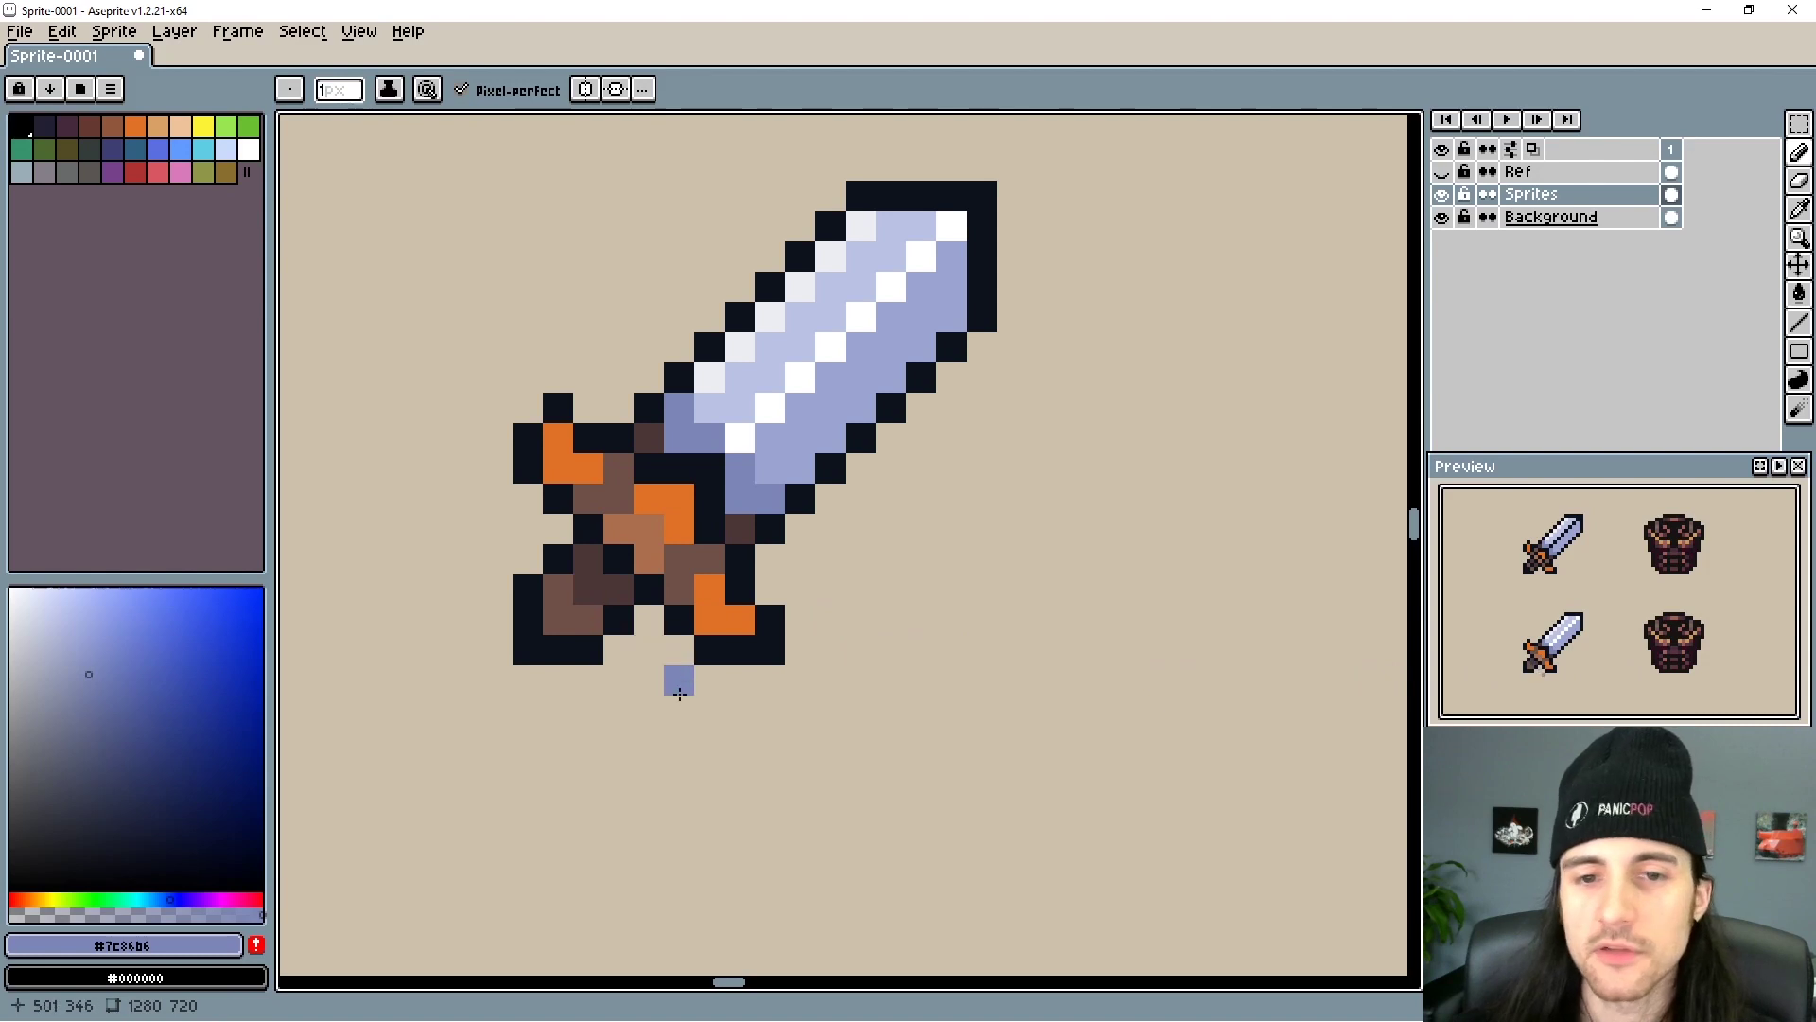
- Recolour the black line between the crossguard and the blade with dark brown #4b3737
left_click(691, 502)
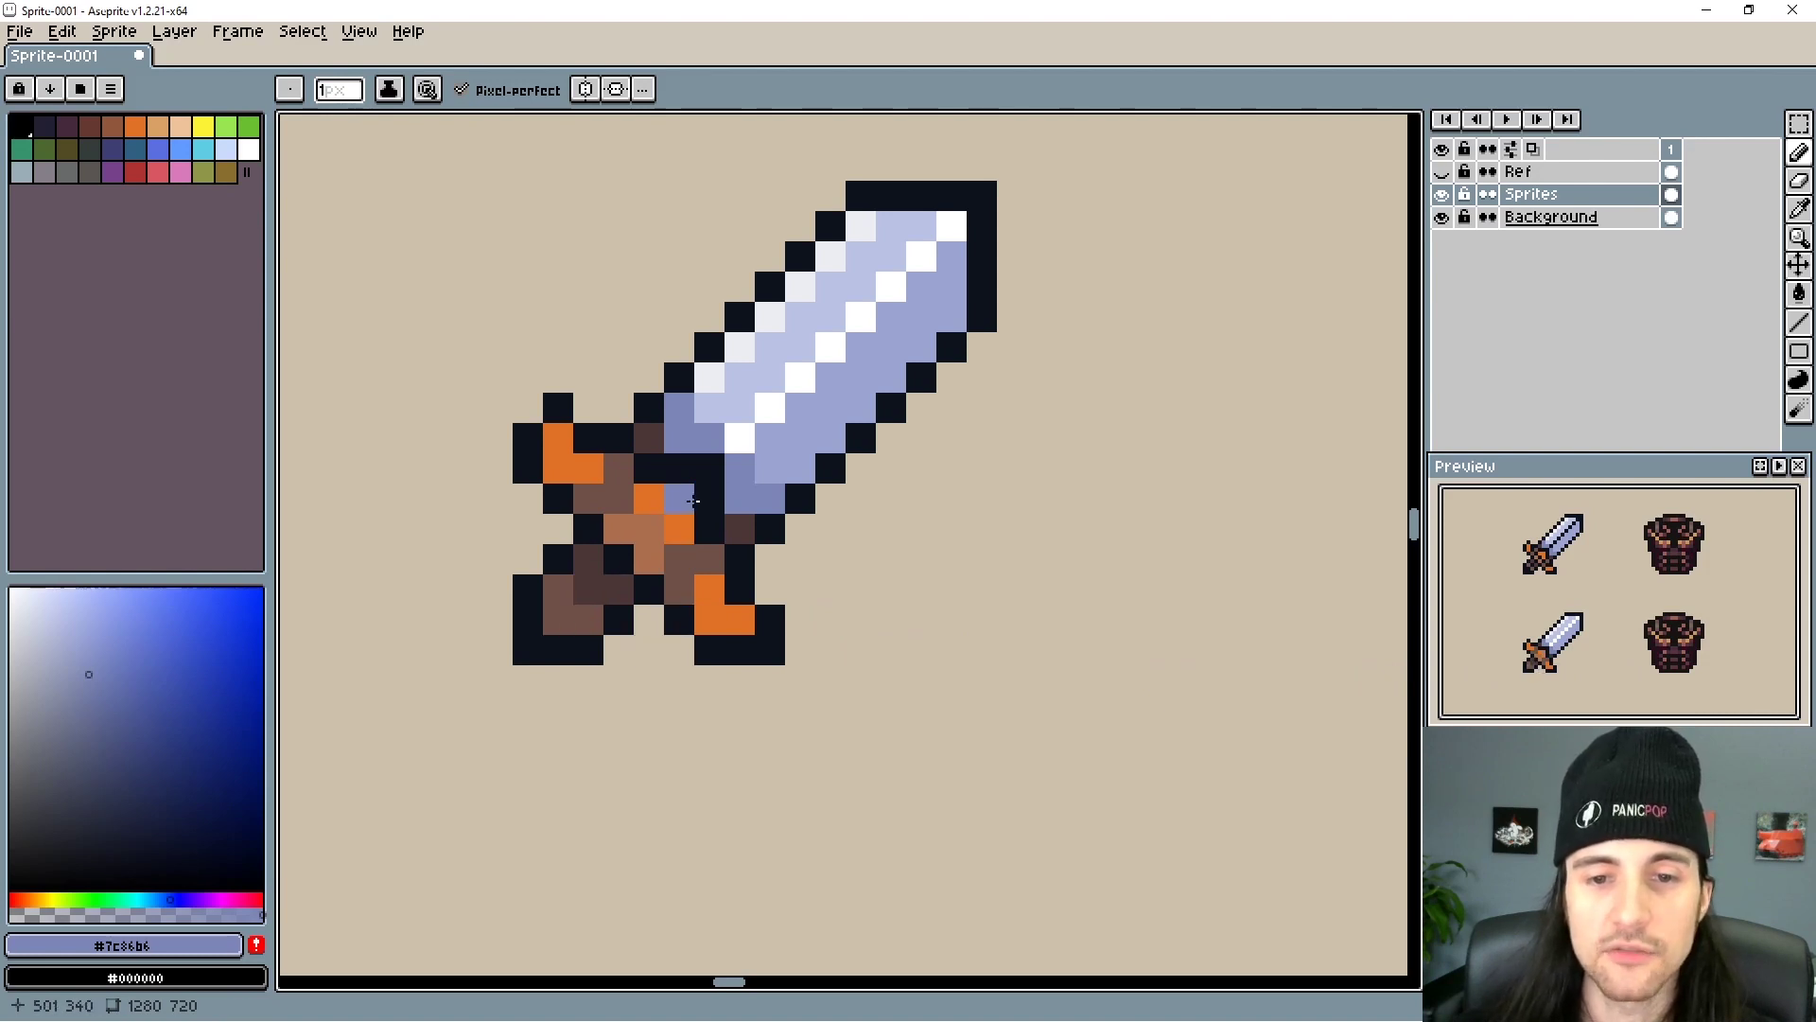
key("i")
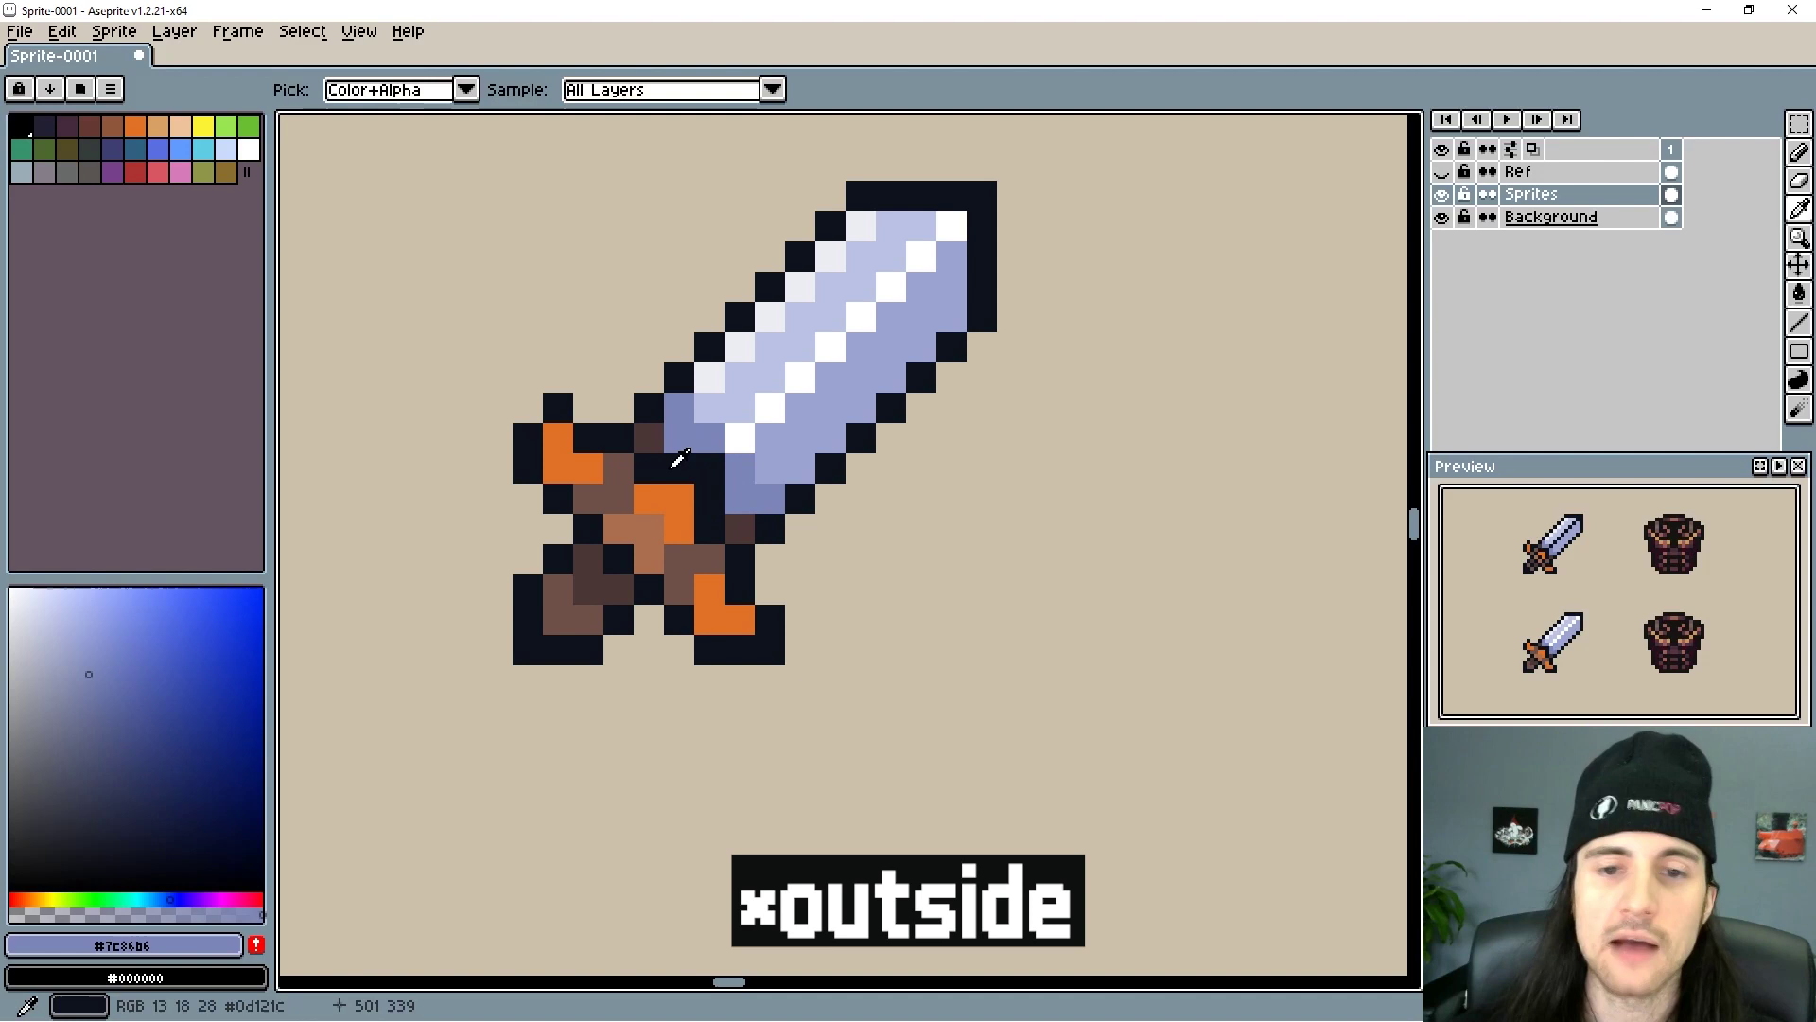
left_click(654, 437)
key("b")
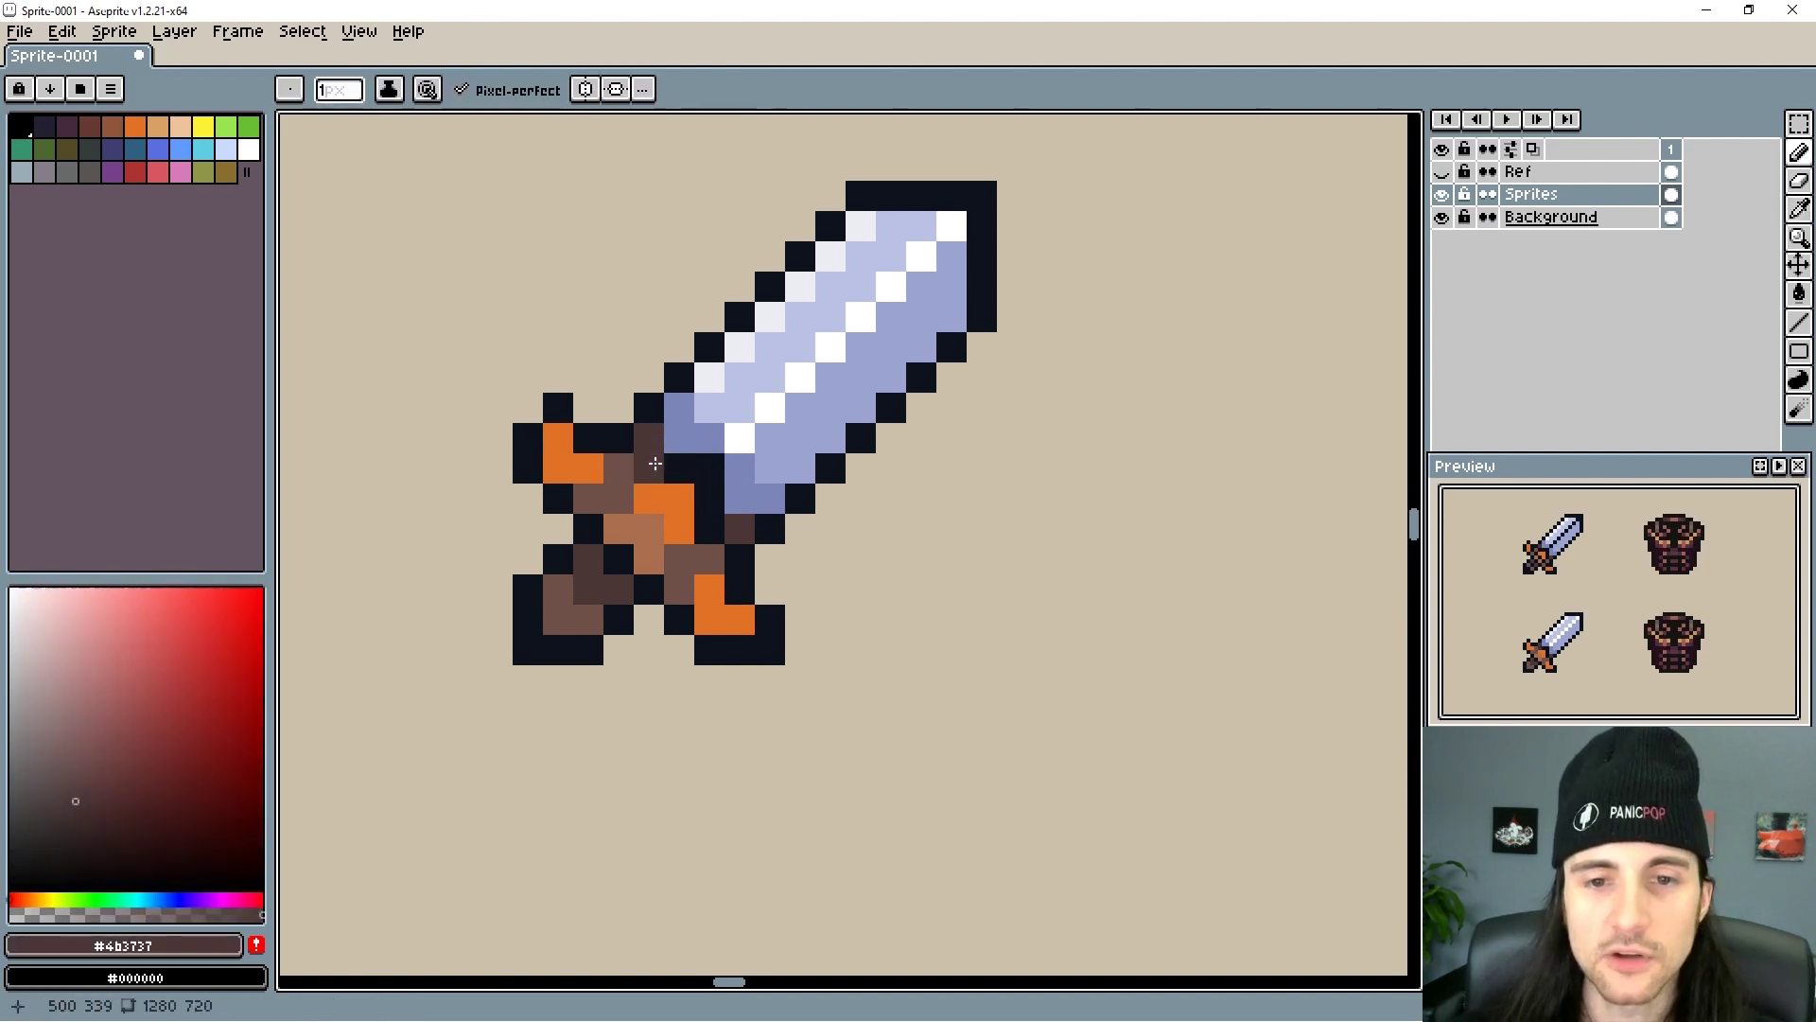
mouse_move(656, 464)
left_mouse_down()
mouse_move(710, 474)
mouse_move(706, 523)
left_mouse_up()
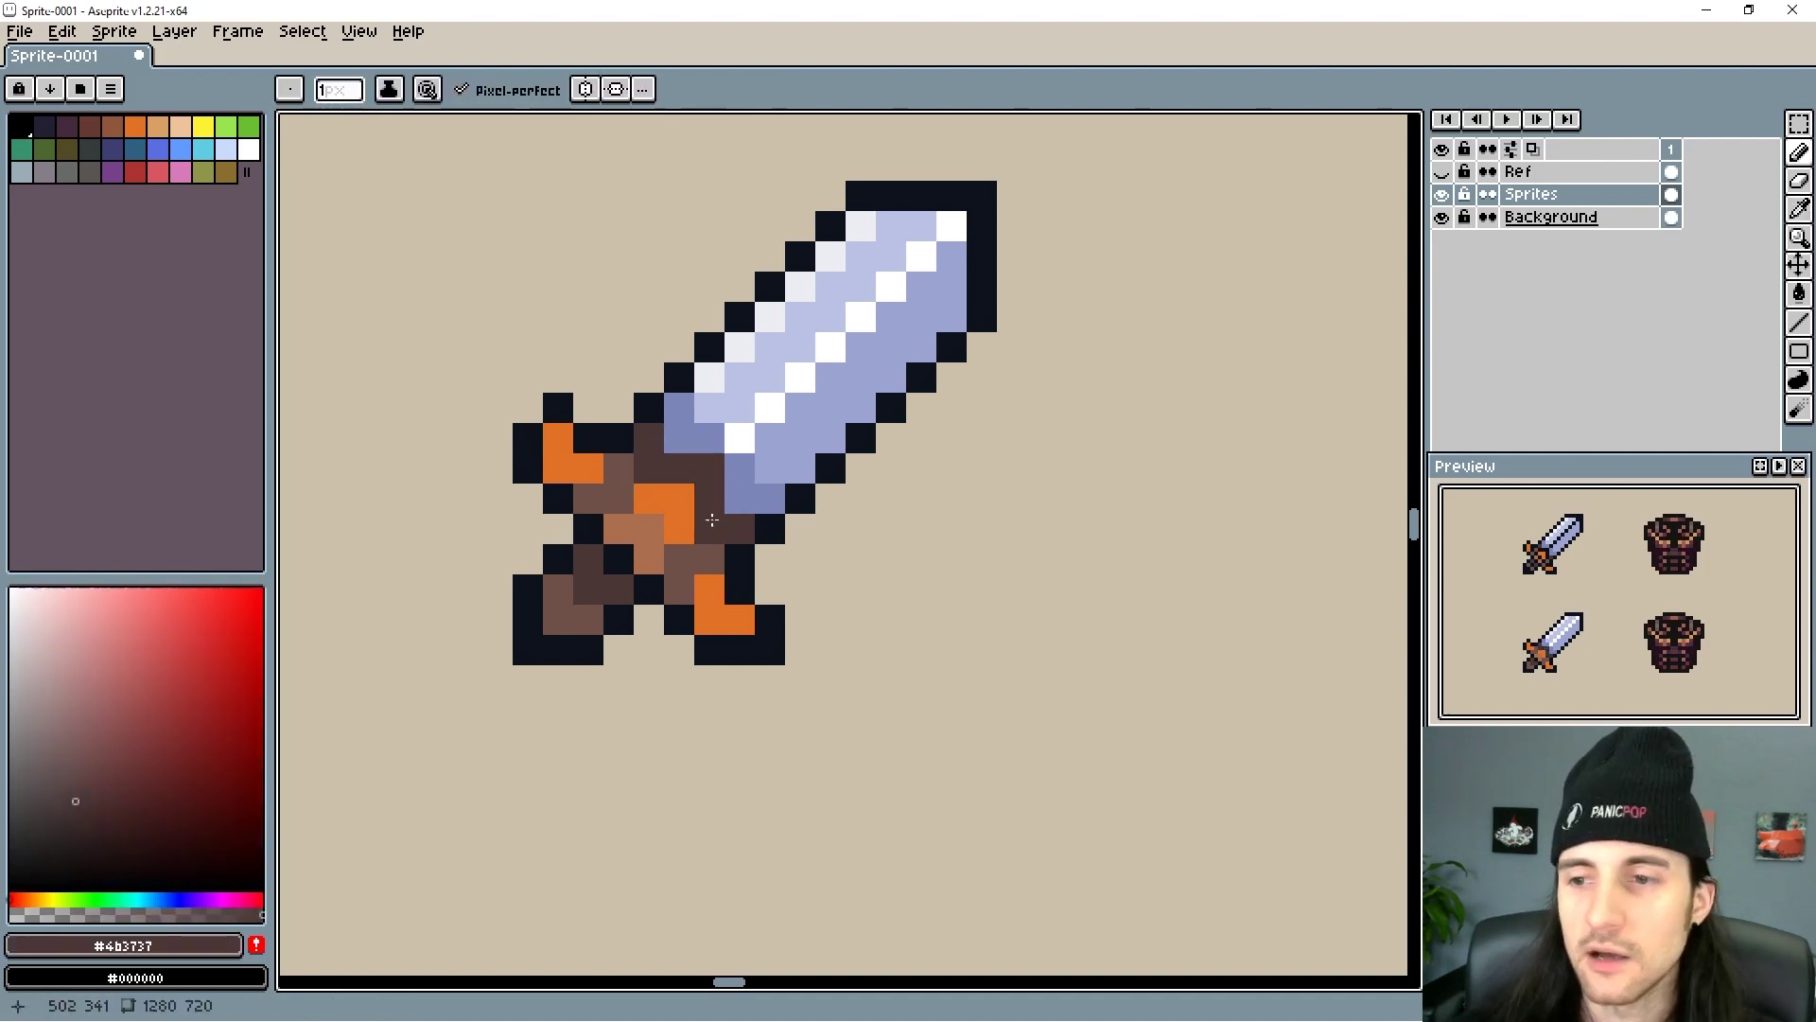
- Sample the blade's base blue #7c86b6 and mix a darker, more saturated blue from it for shading beside the guard
key("i")
left_click(746, 494)
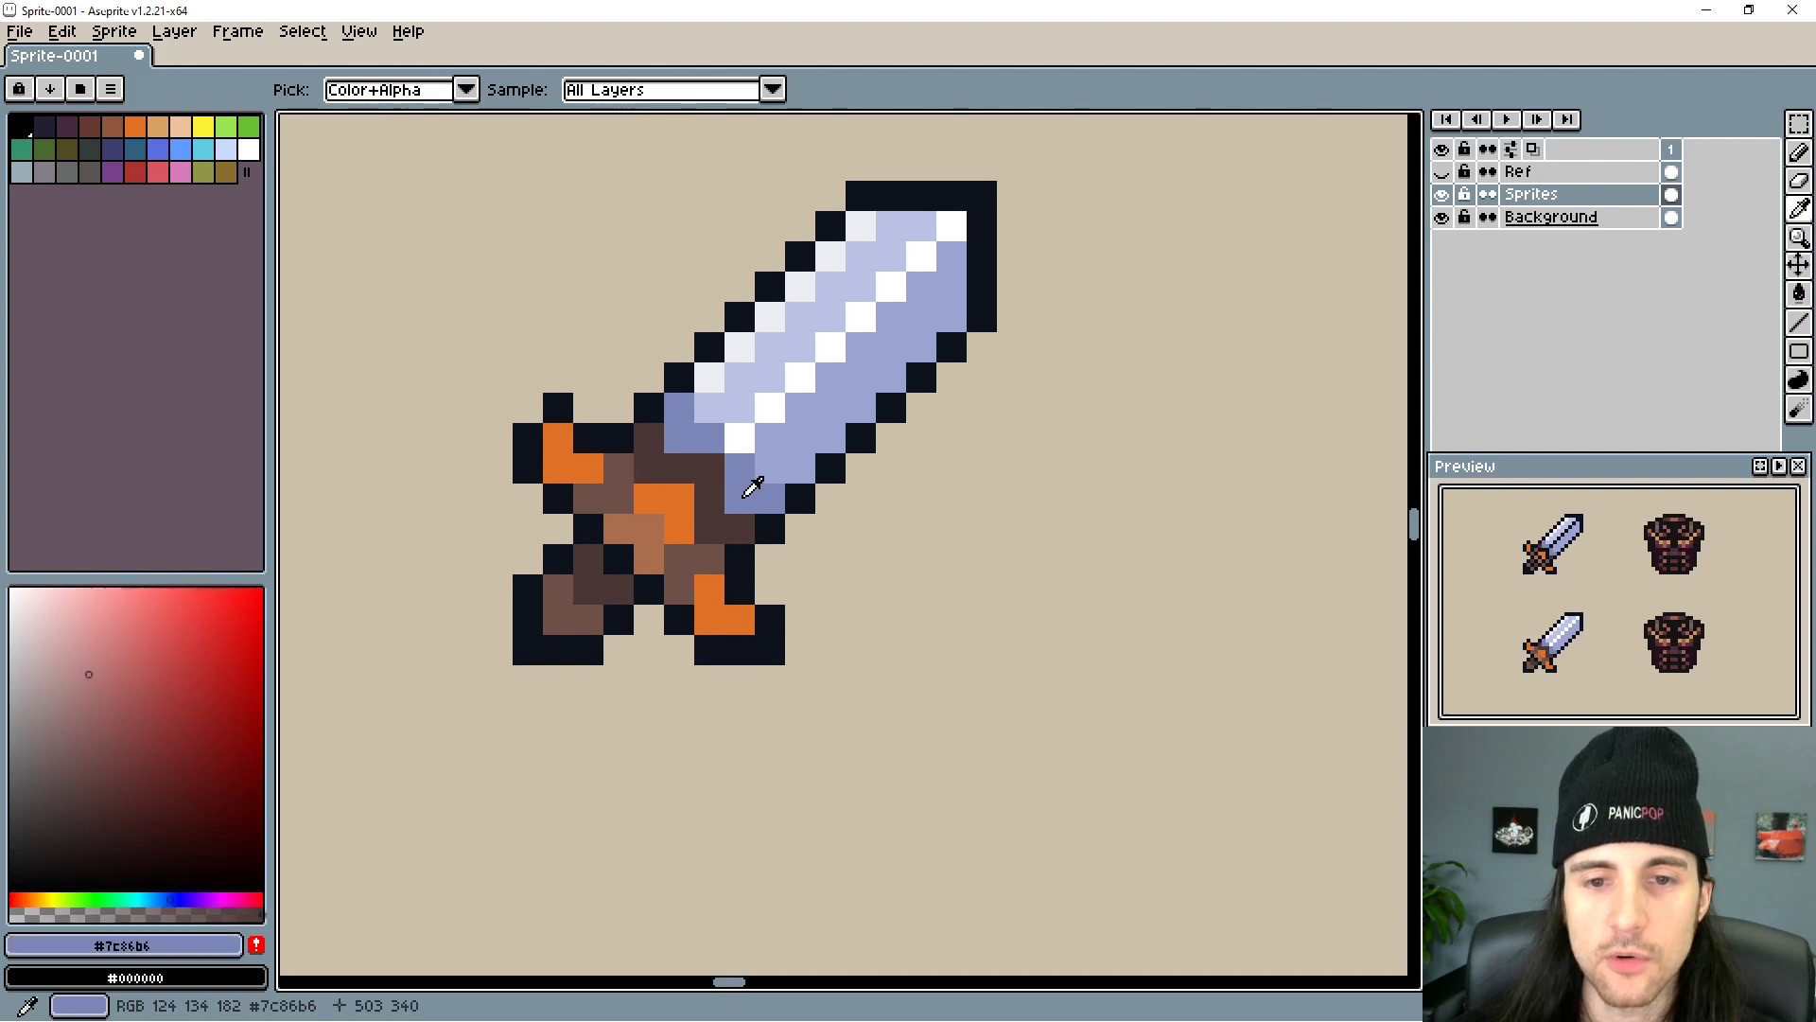
key("b")
left_click(187, 735)
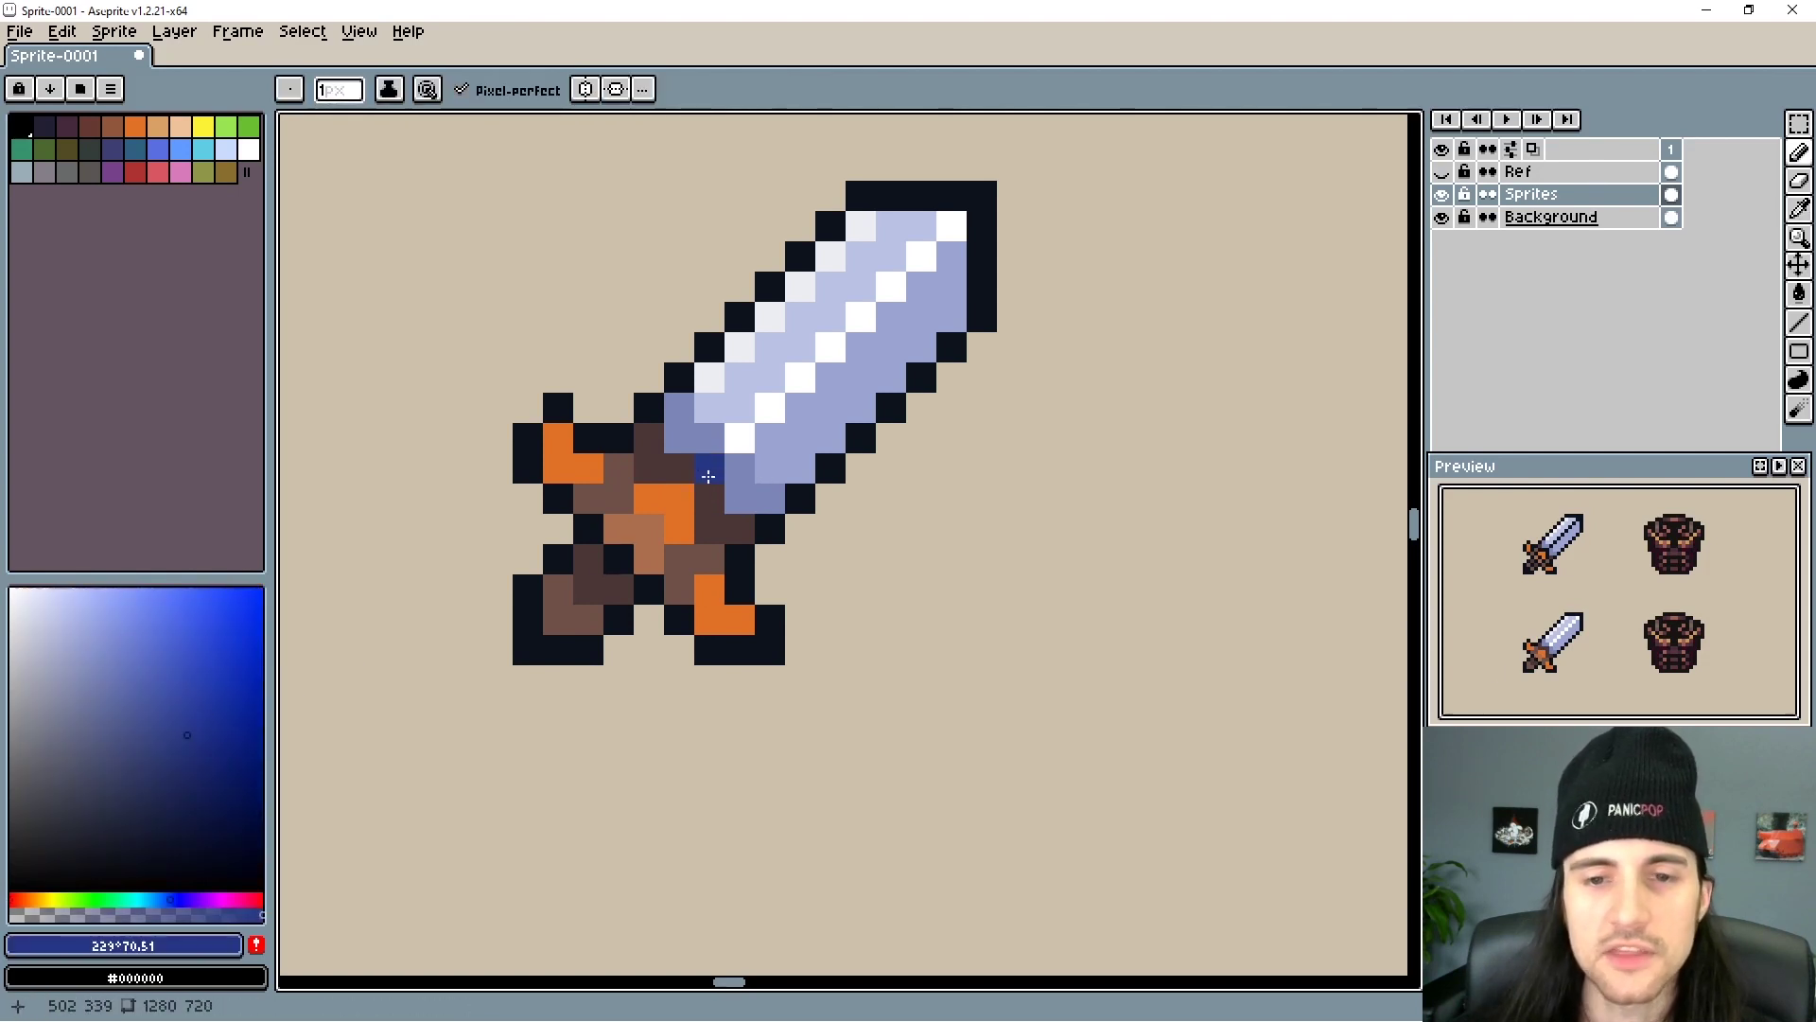
left_click(157, 767)
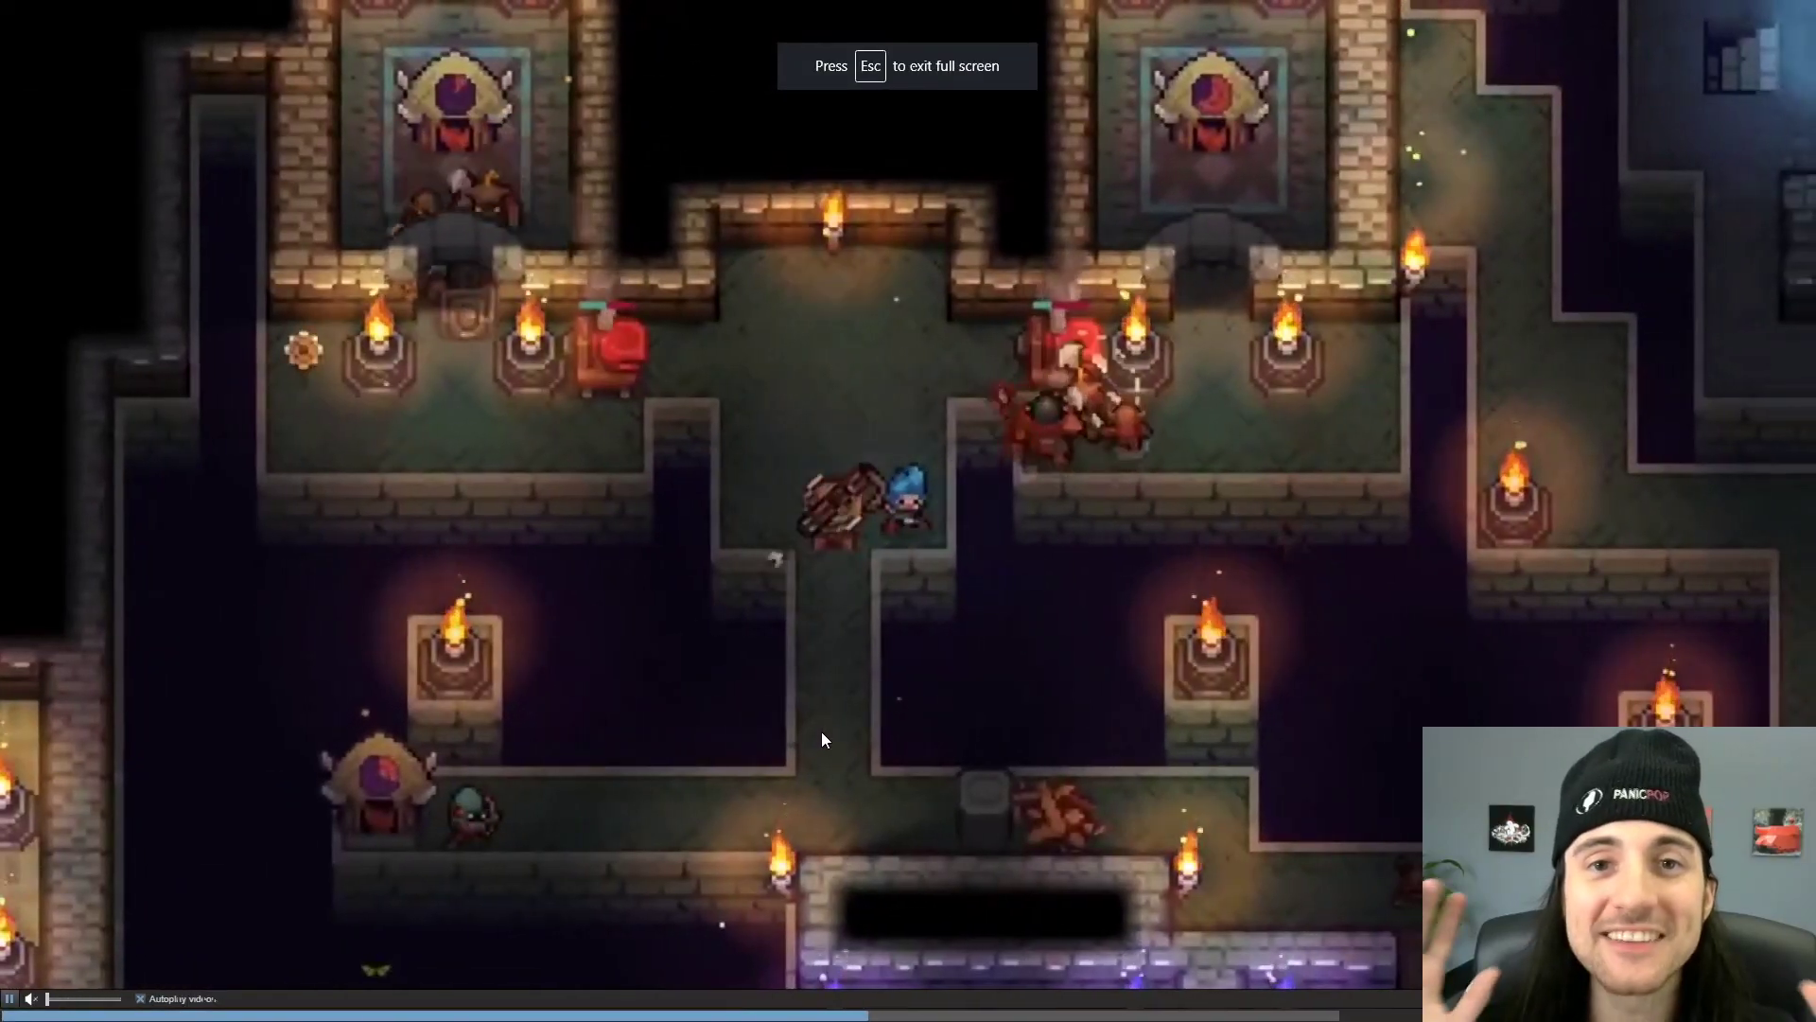
- Leave full-screen playback of the game video
key("Escape")
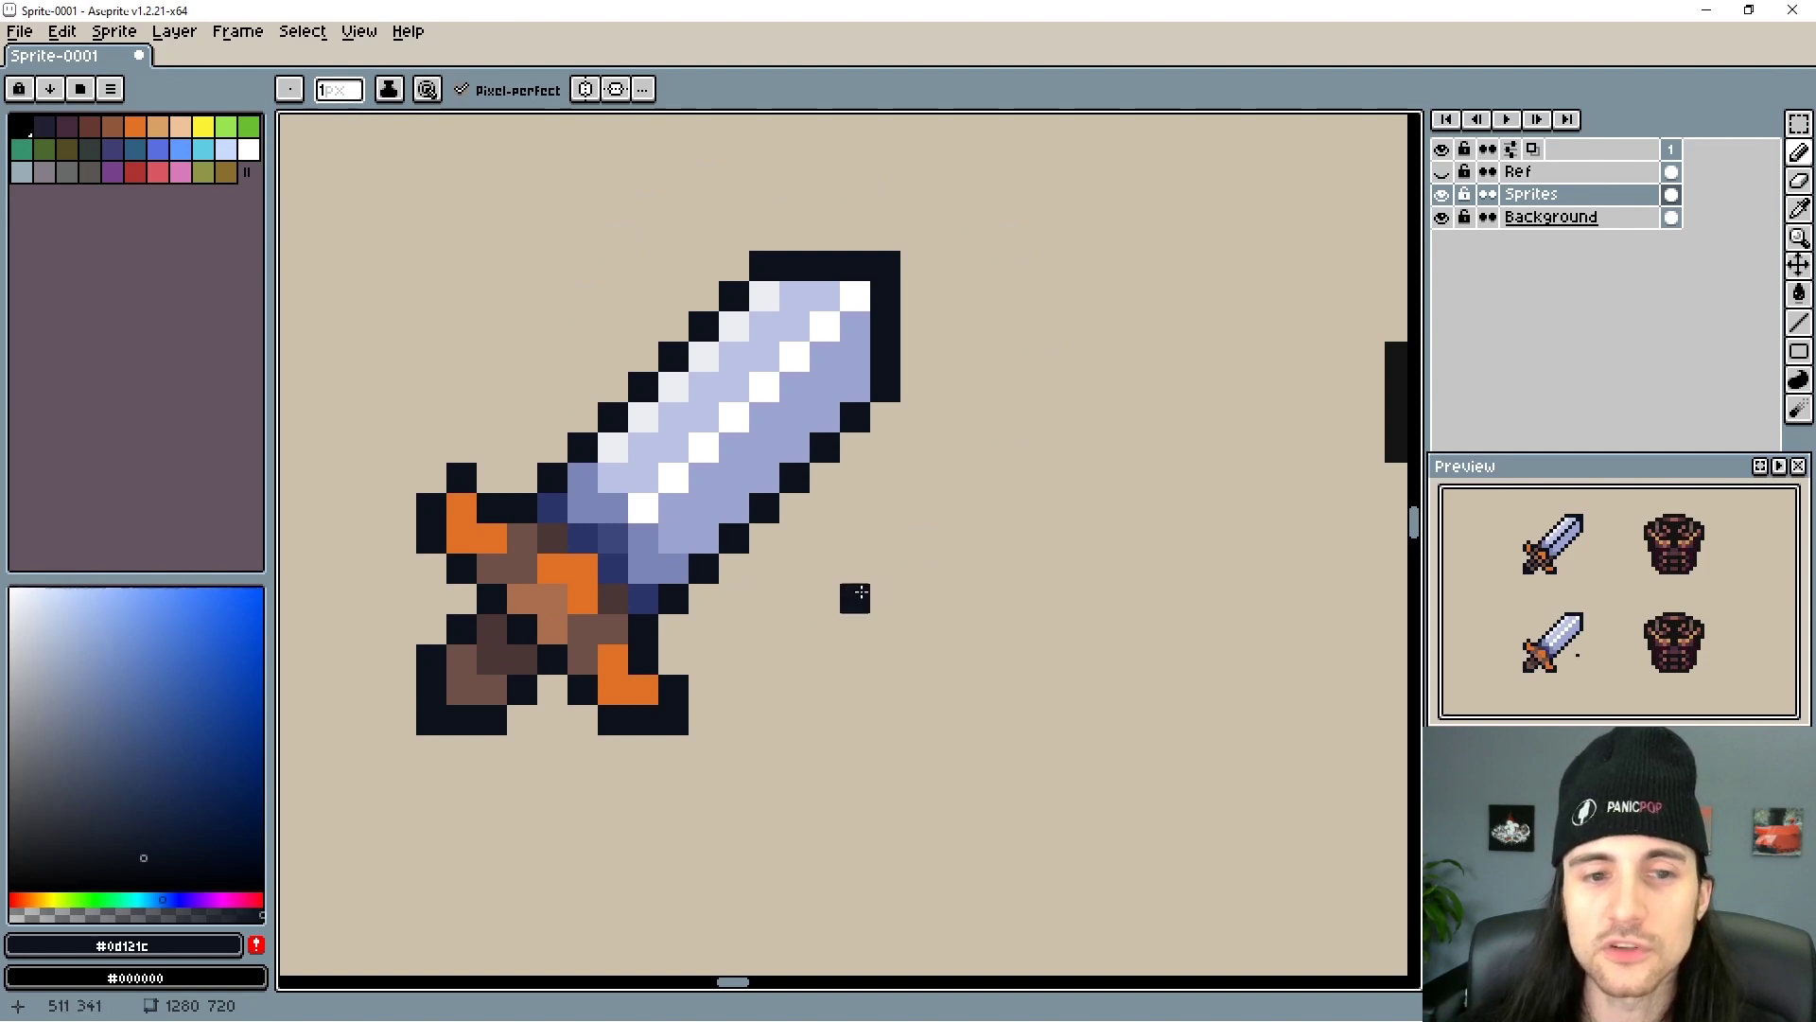
- Recolour the black outline around the blade's tip and upper edges with grey HSV 220°, 12, 40
left_click_drag(133, 796, 50, 757)
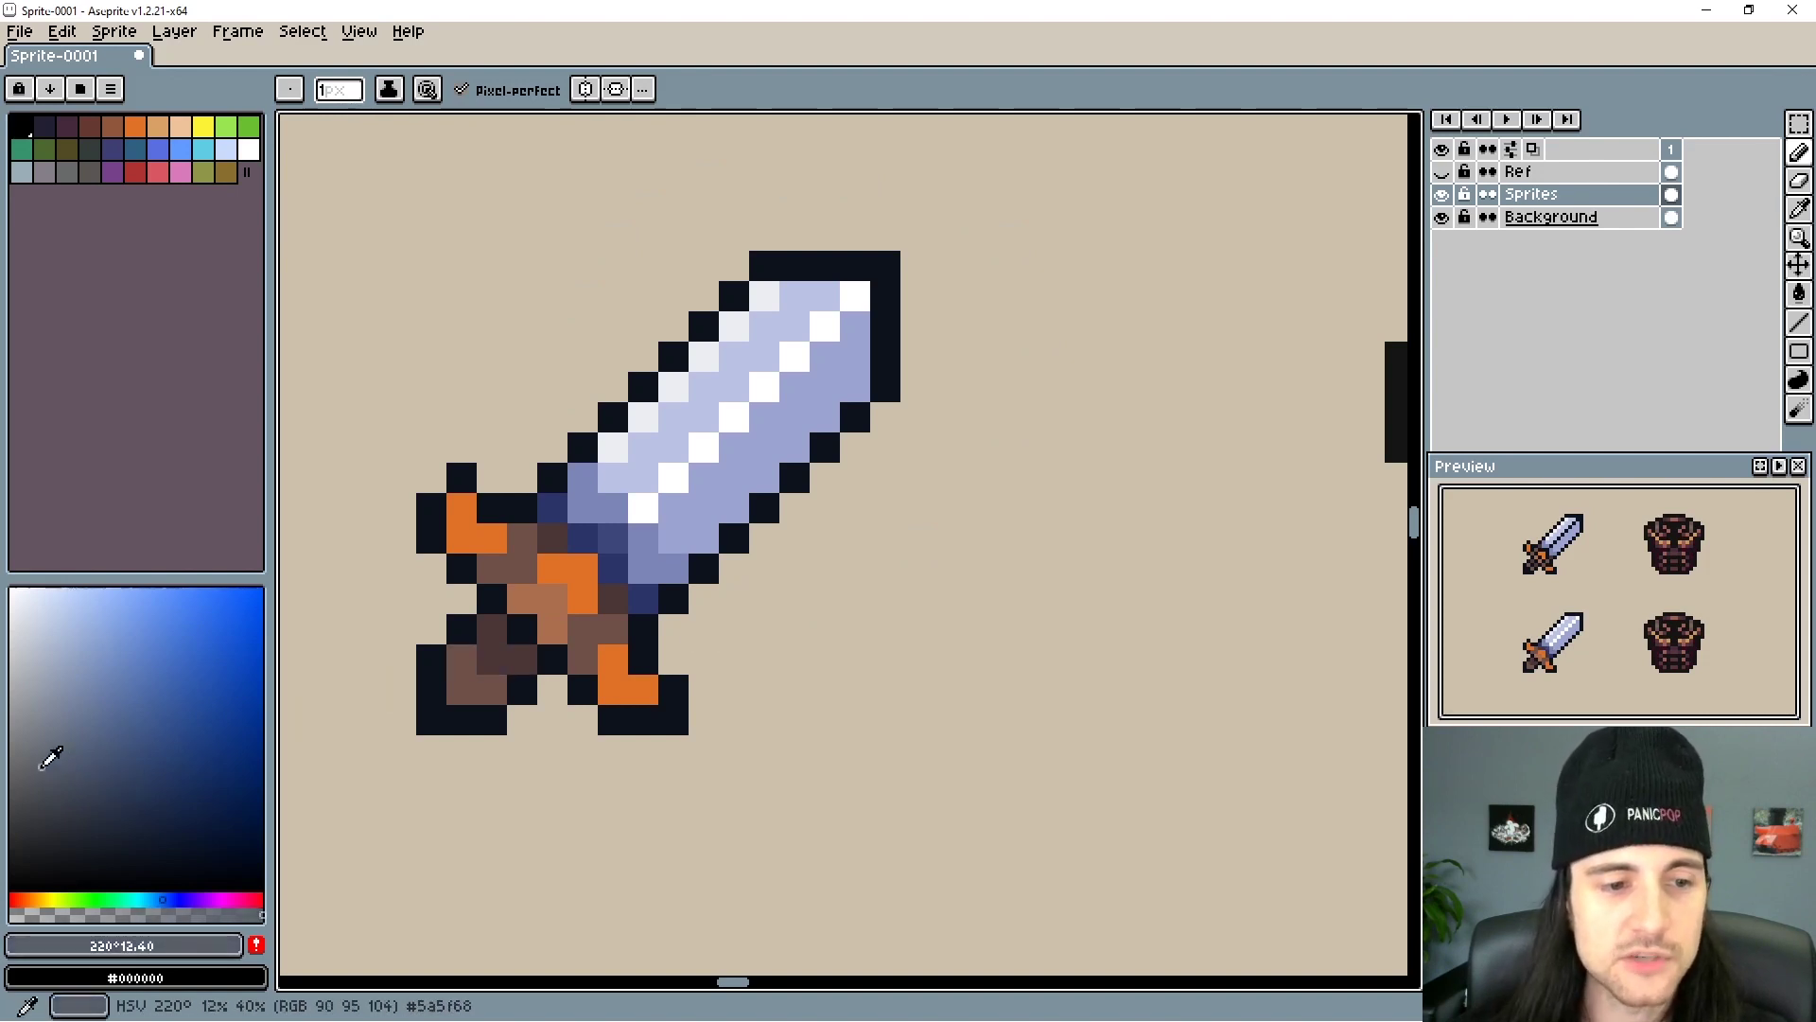
left_click(696, 333)
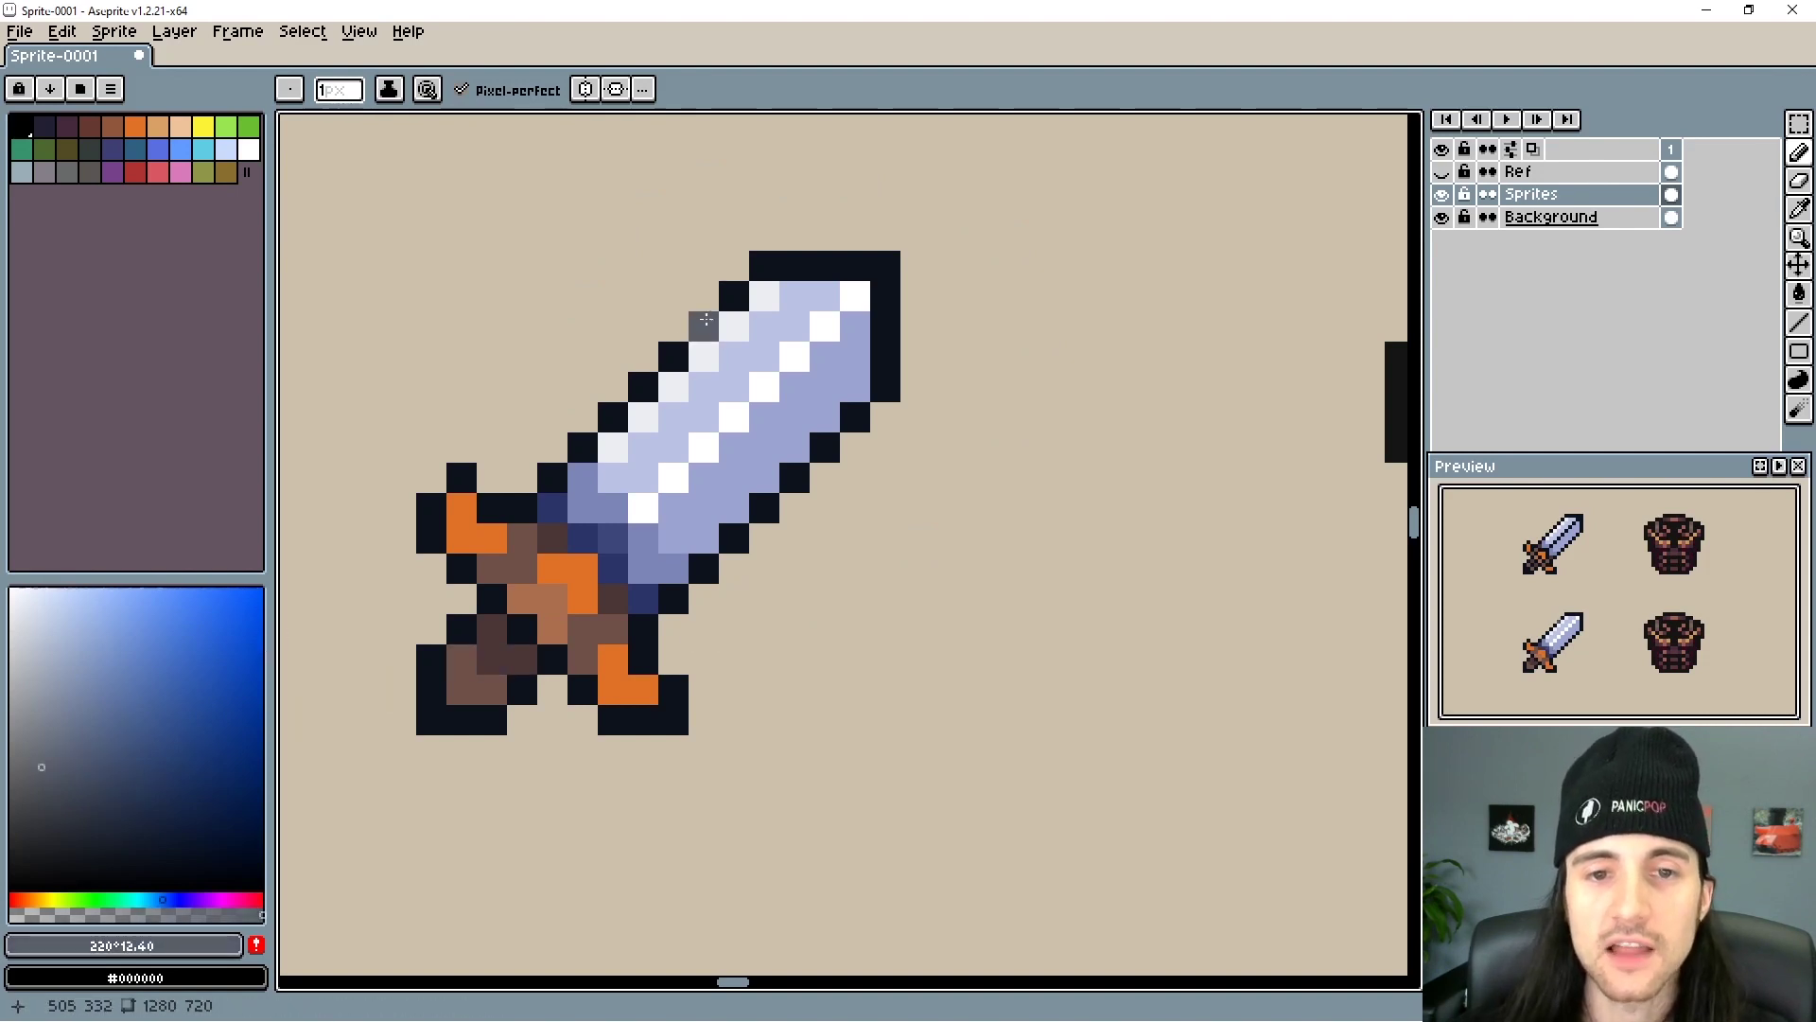
mouse_move(754, 268)
left_mouse_down()
mouse_move(880, 278)
mouse_move(876, 382)
mouse_move(849, 423)
left_mouse_up()
left_click_drag(673, 356, 622, 410)
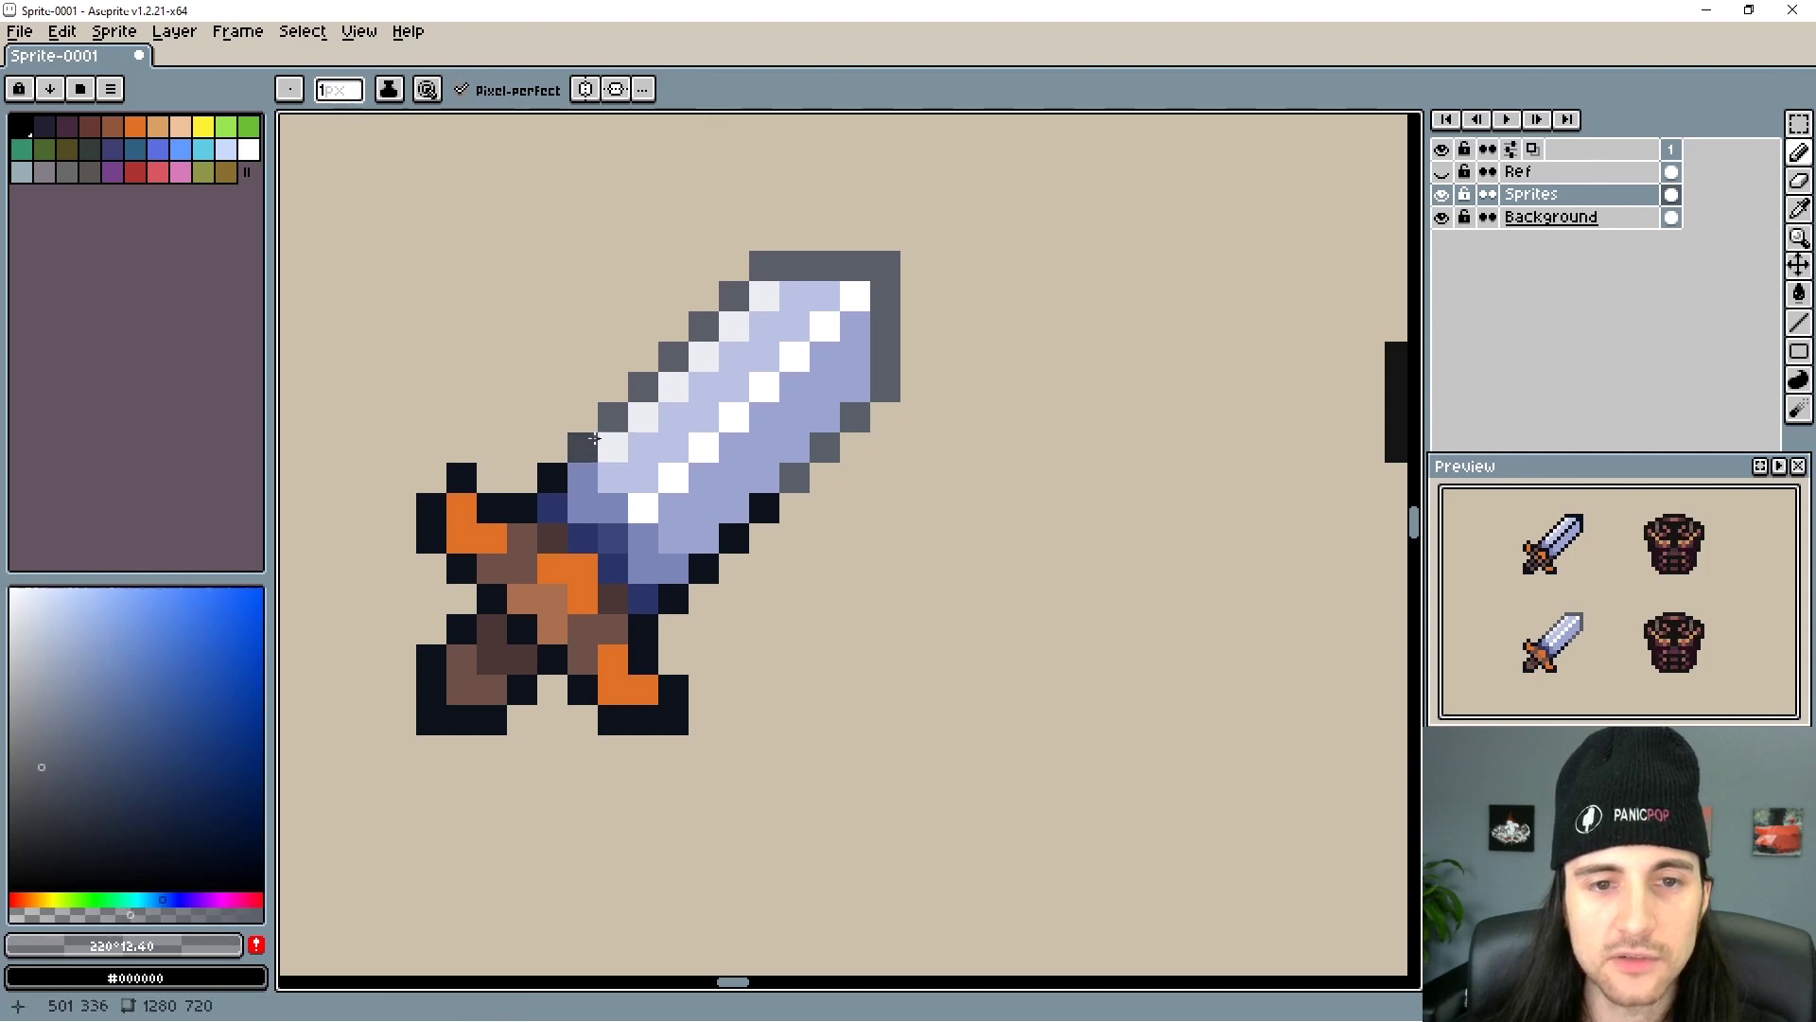
- Use the darker grey #313640 for the blade's outline pixels closer to the guard
left_click(594, 438, "alt")
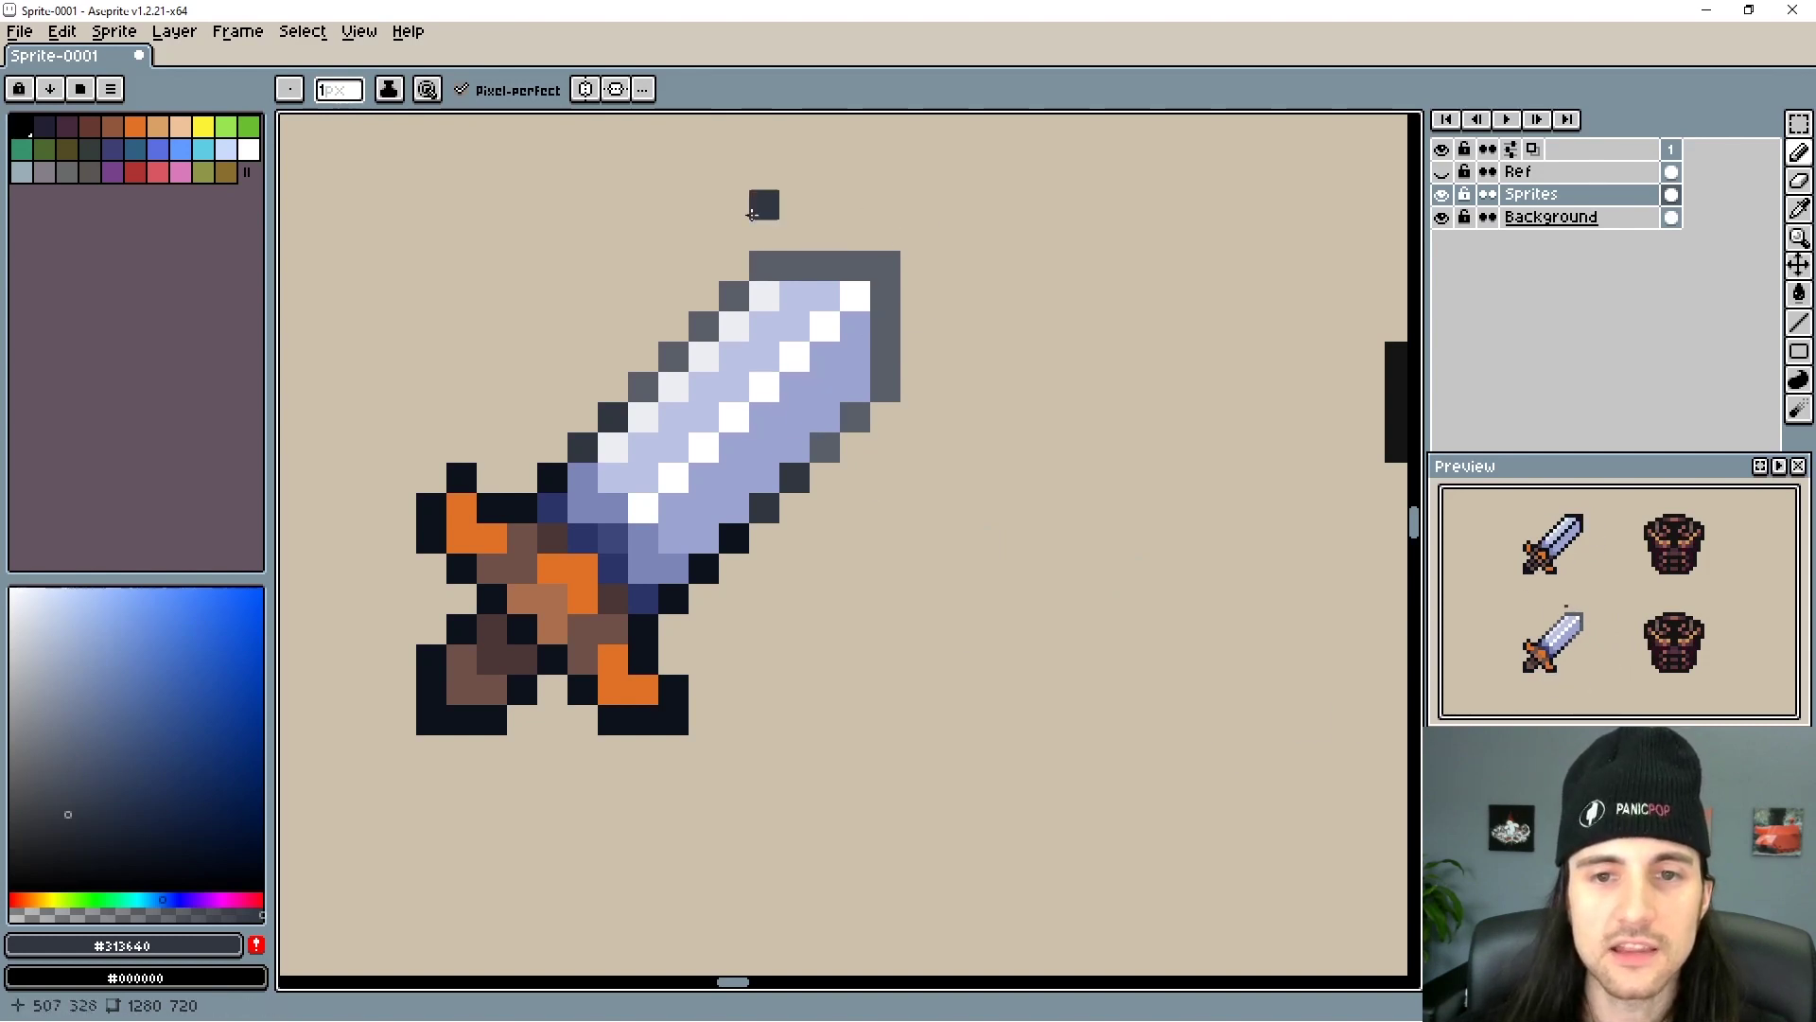
key("alt")
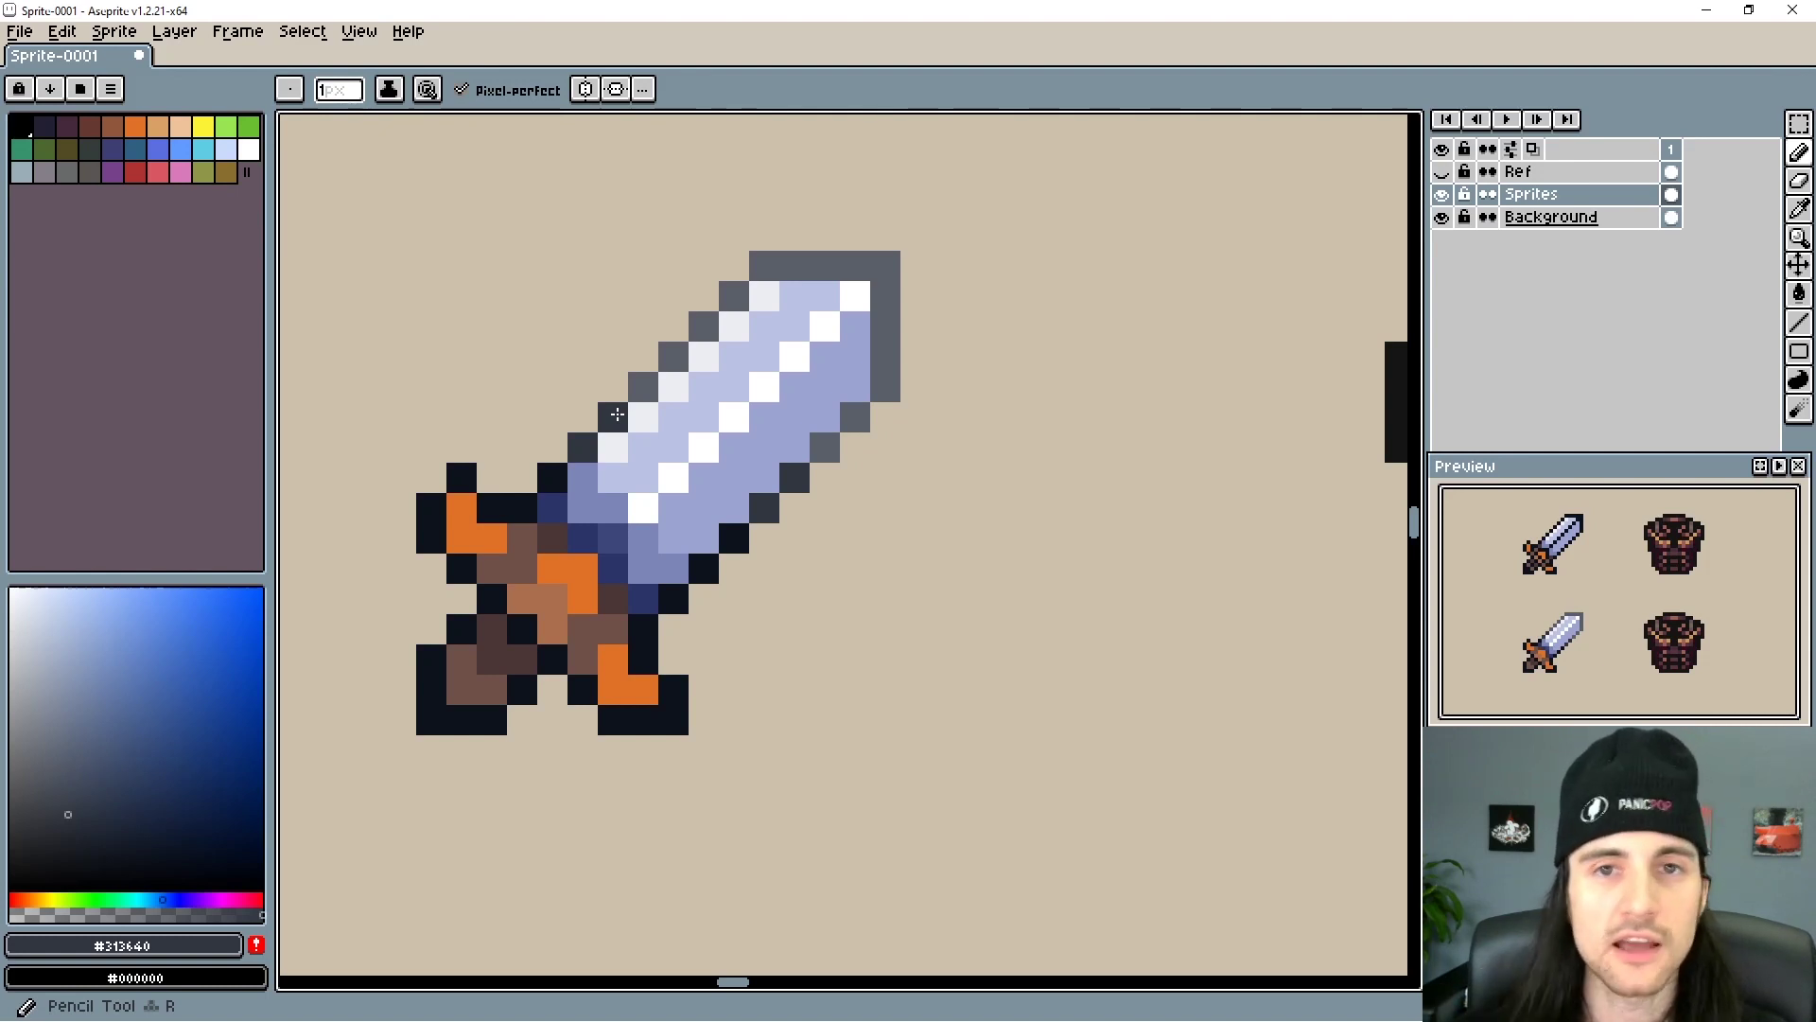
left_click(641, 407)
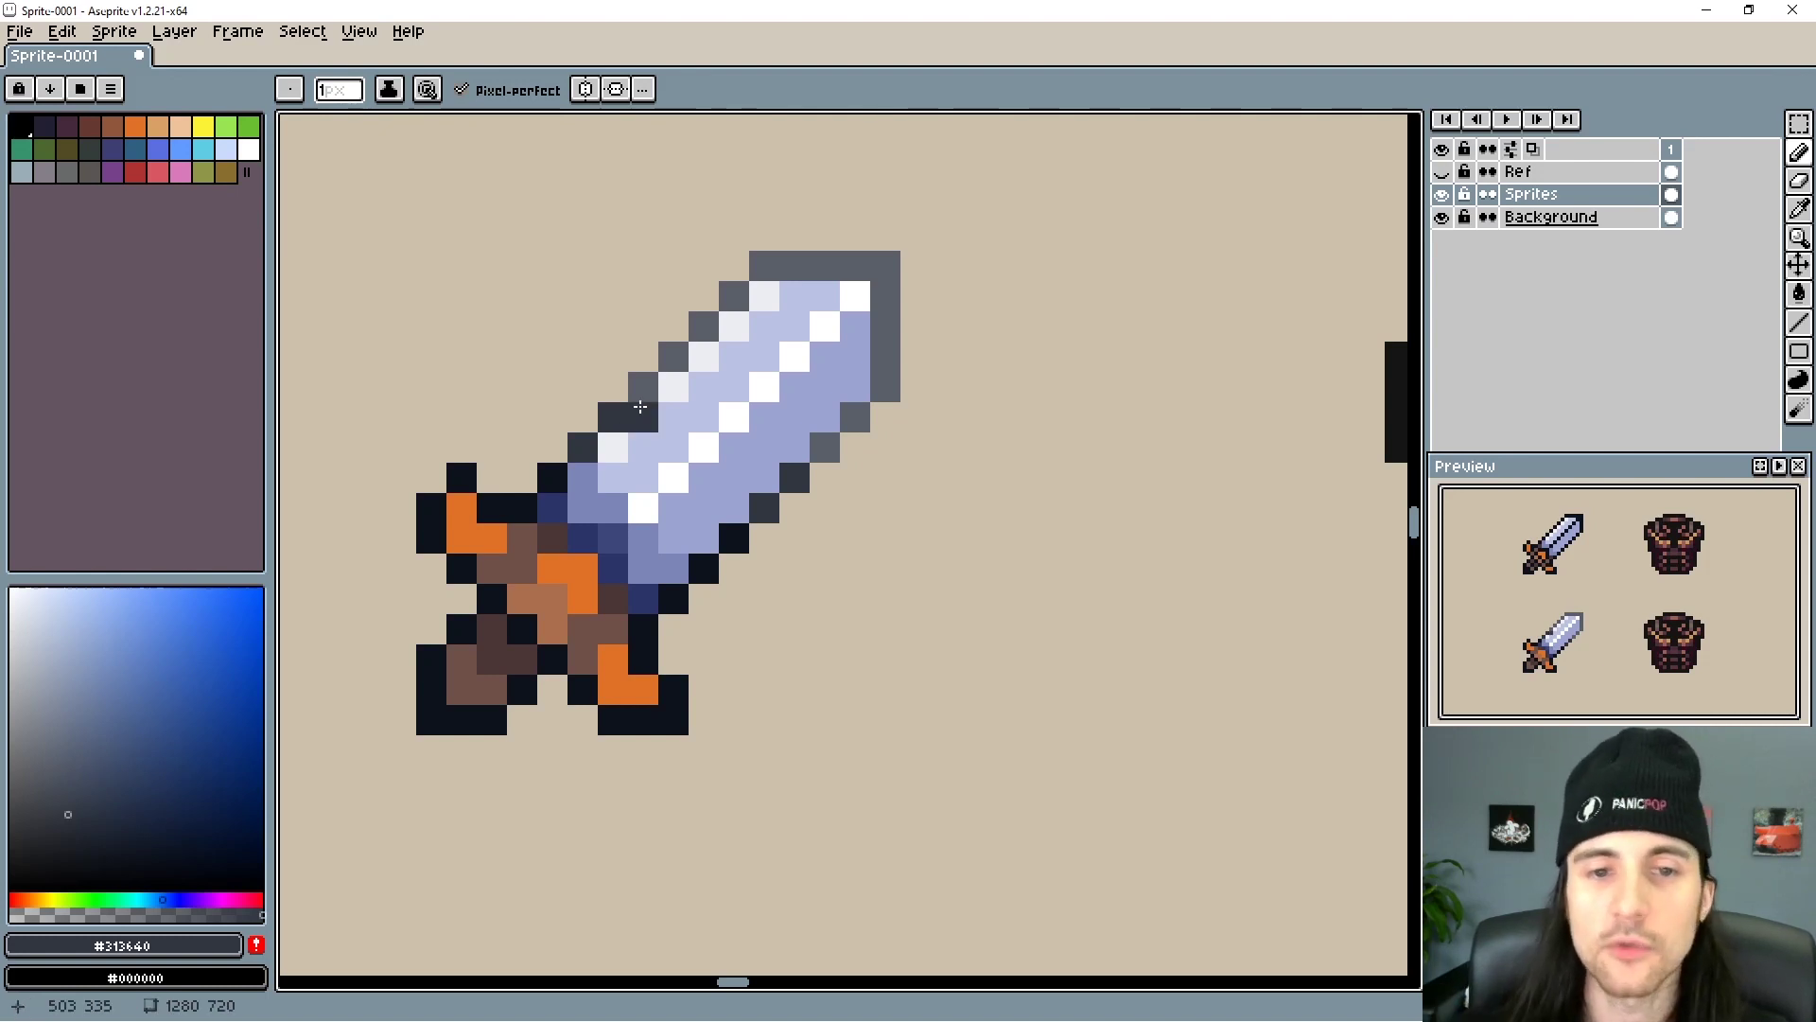
key("alt")
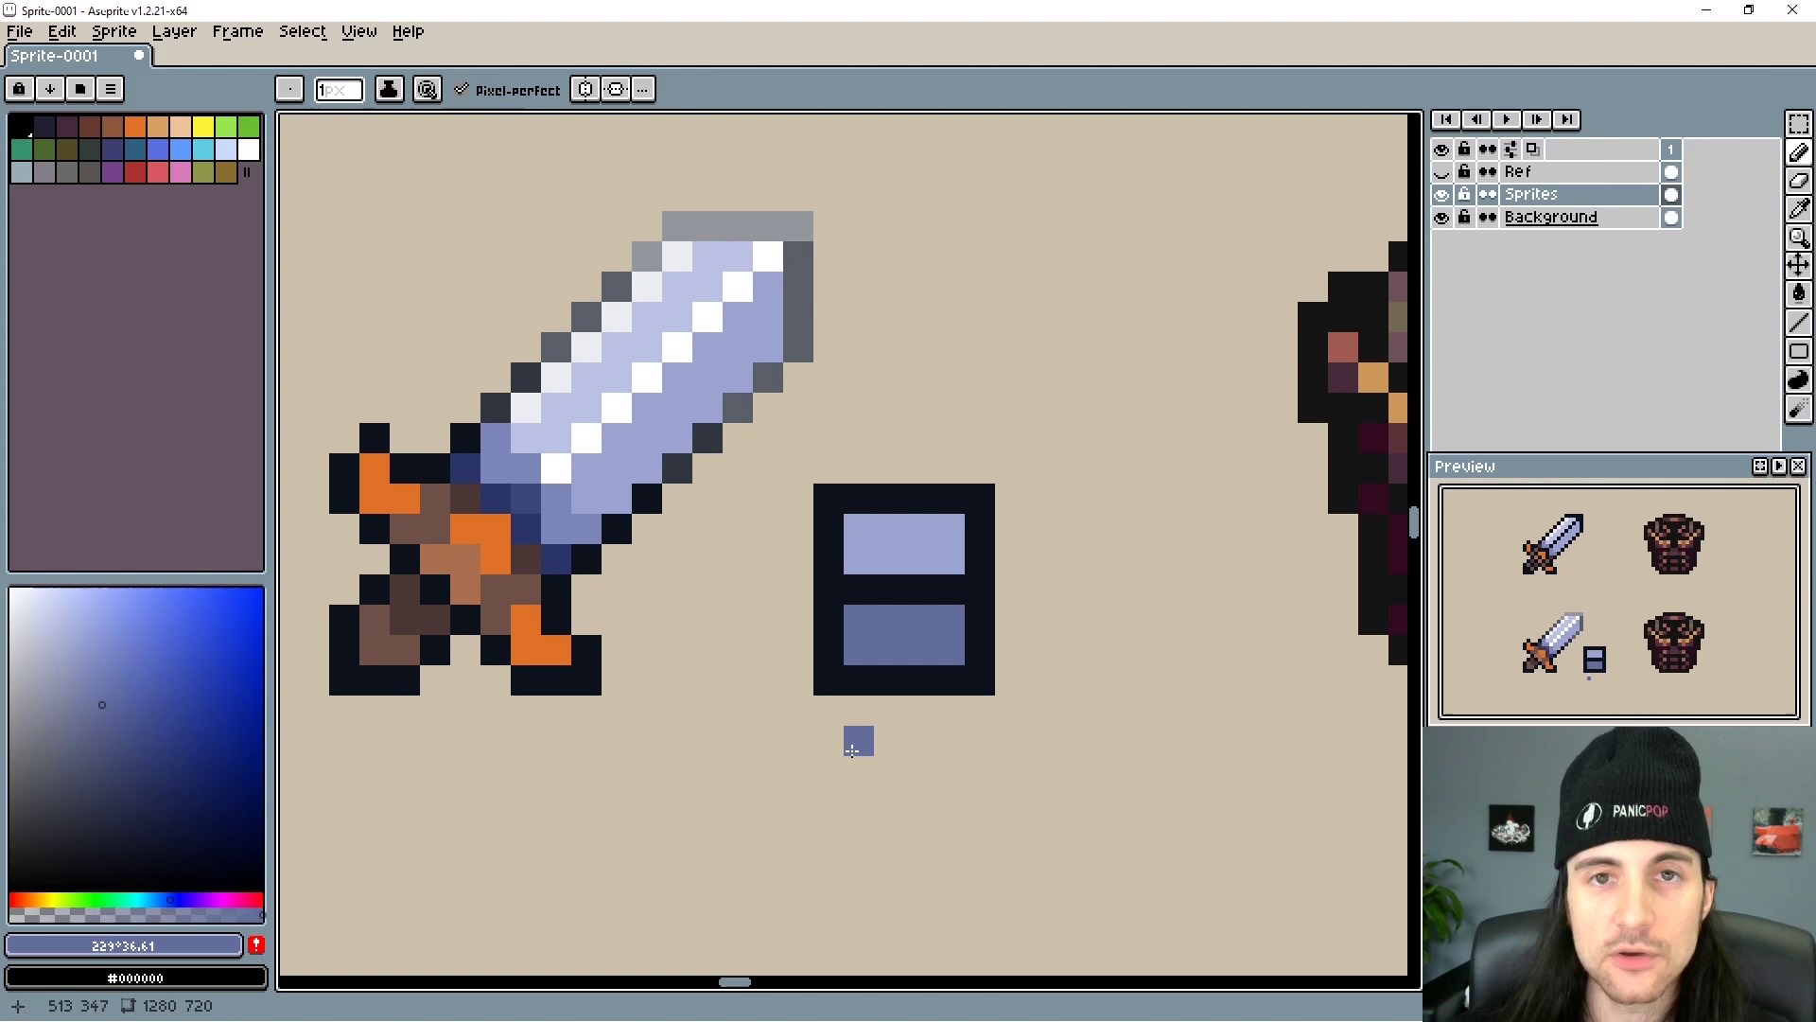
- Fill the sample square's black divider with darker blue #636d9c and recolour its upper outline with HSV 229°, 27, 48
left_click(862, 543, "alt")
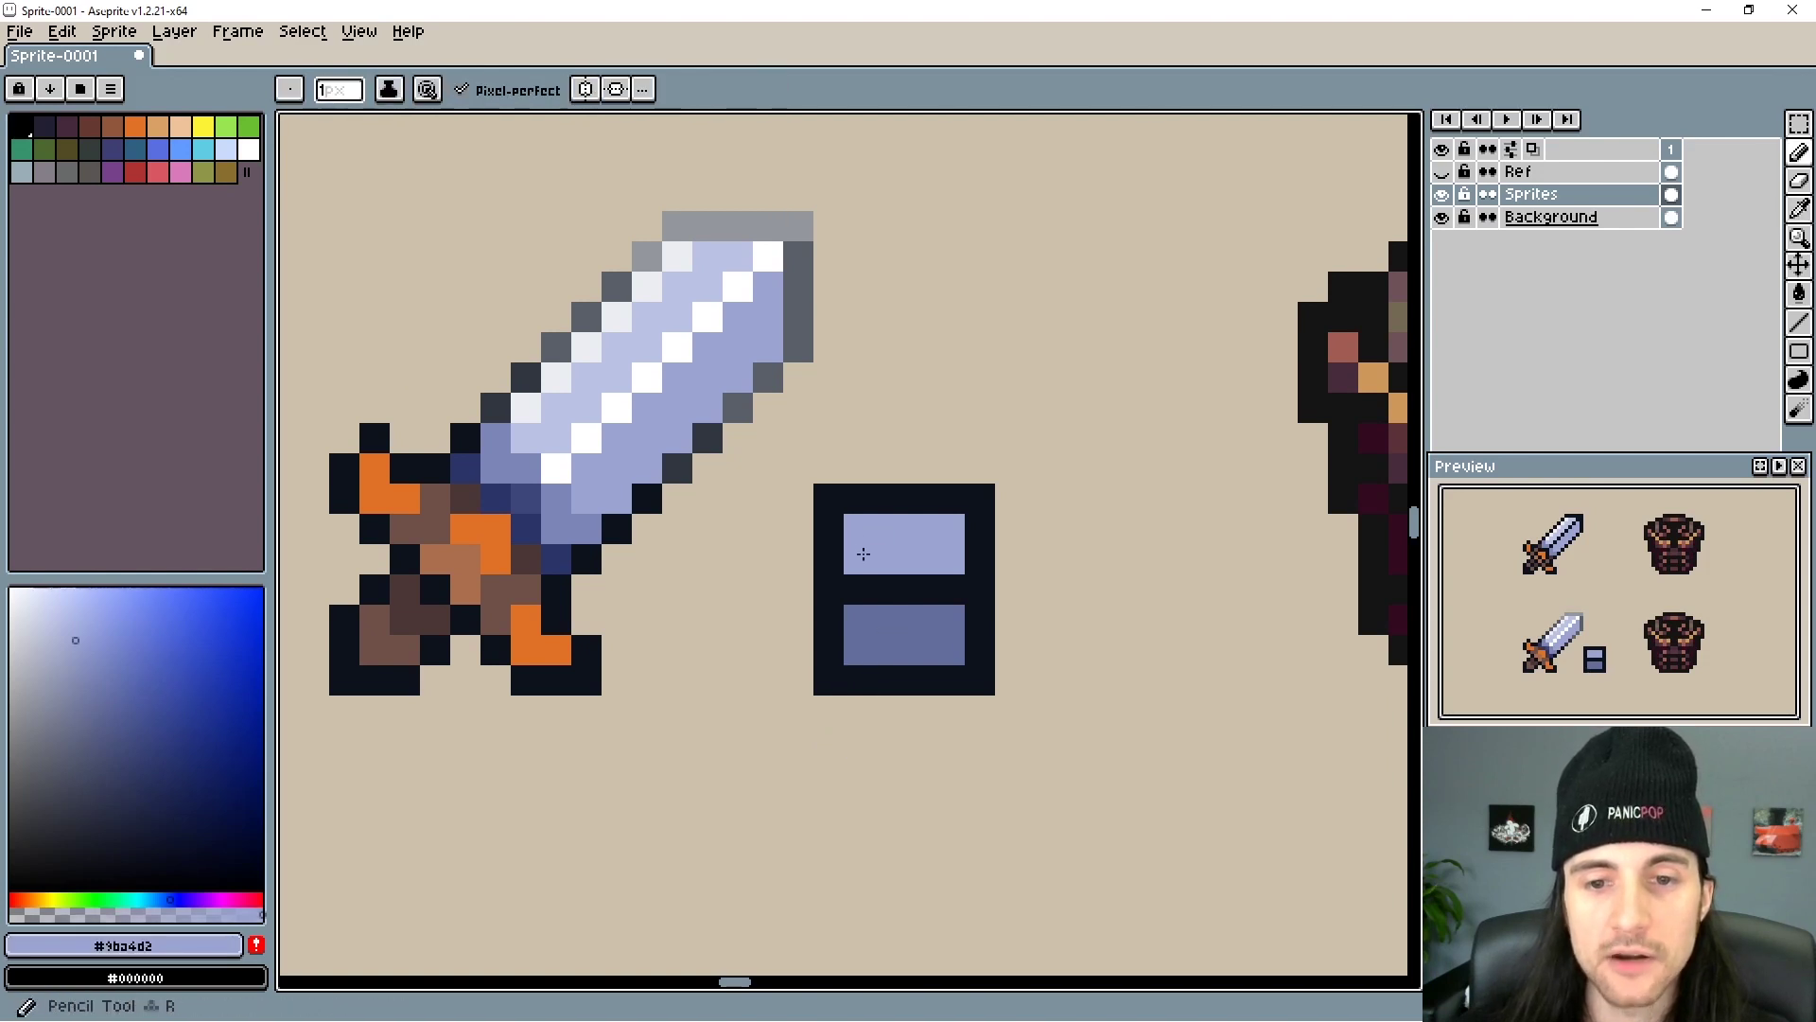
left_click(876, 635, "alt")
left_click(866, 595)
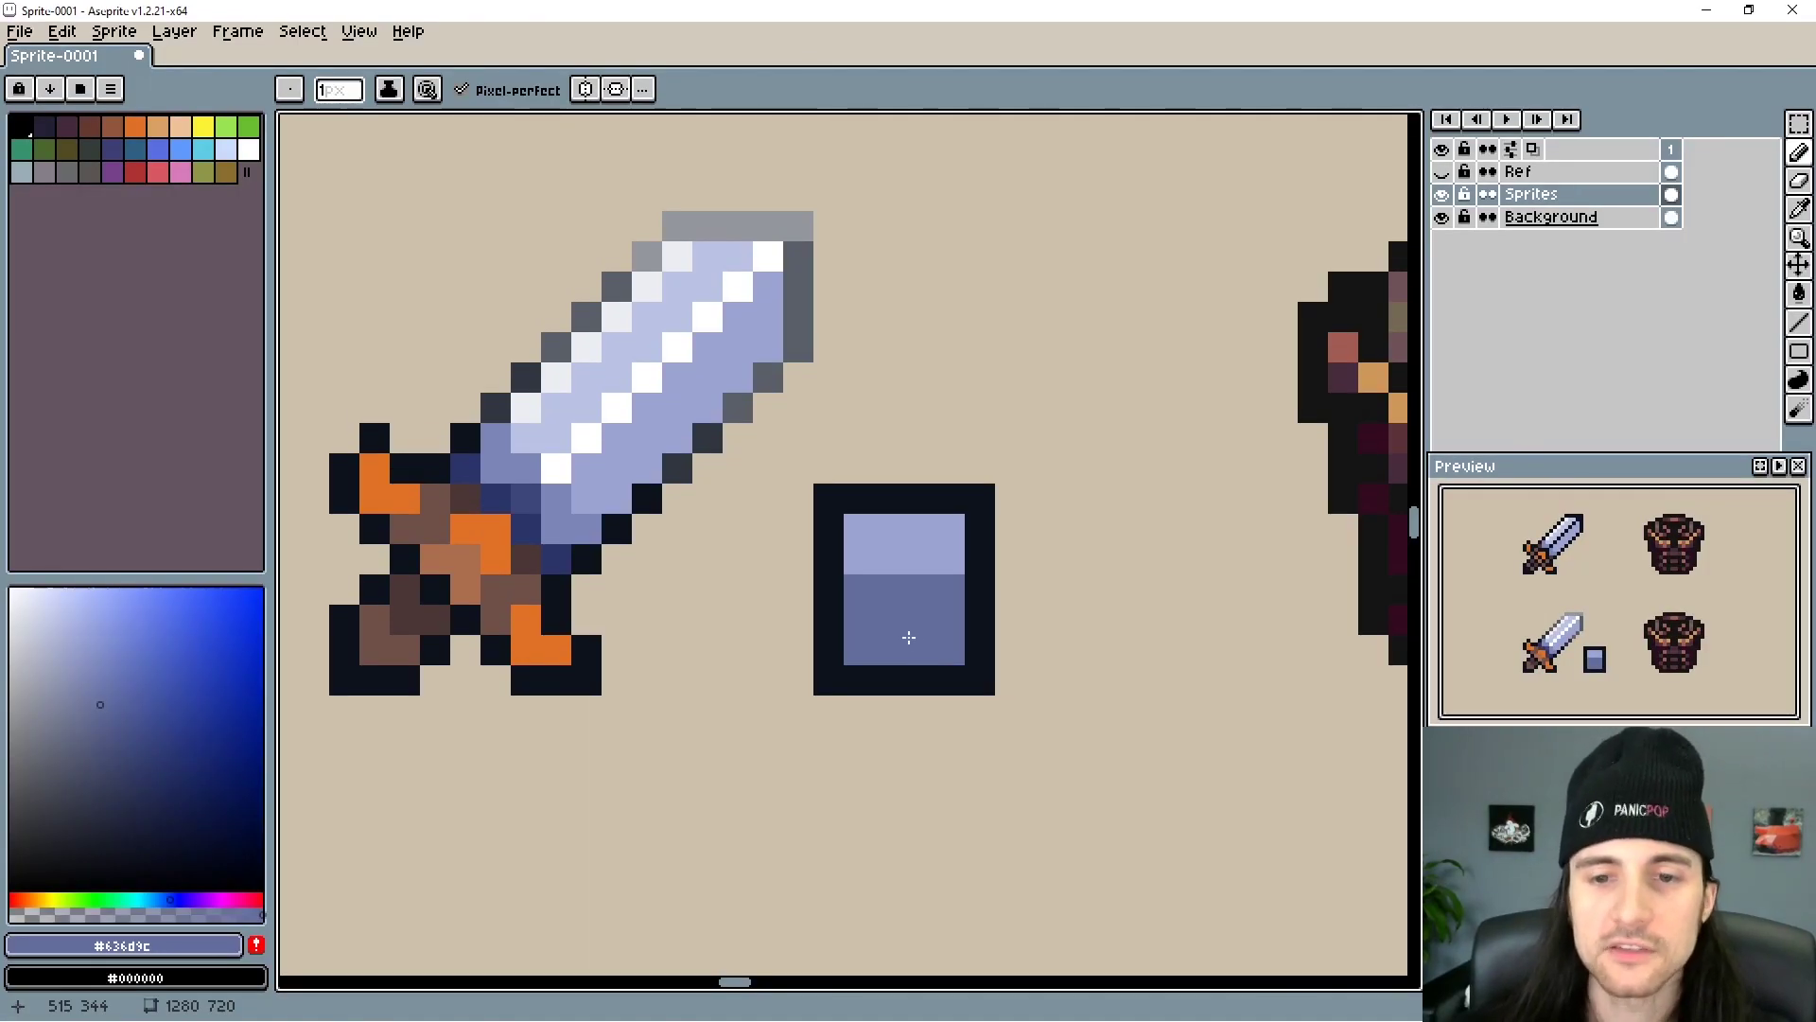
left_click(78, 743)
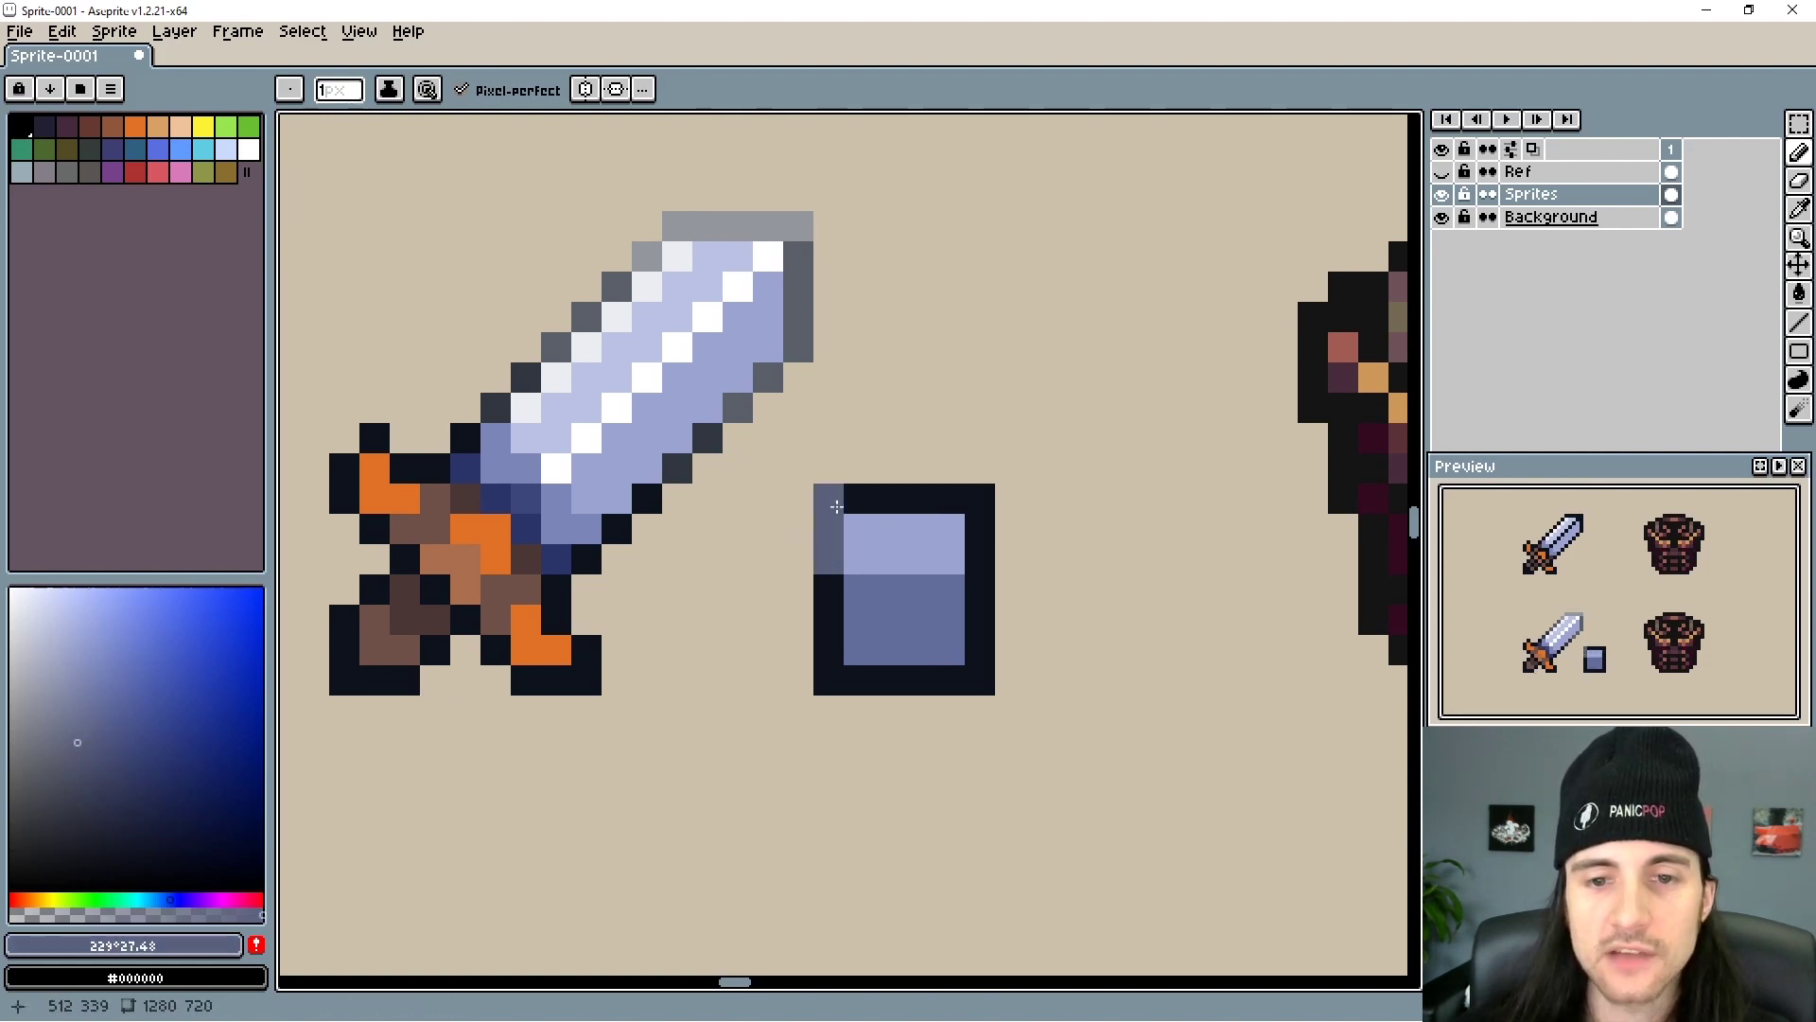
left_click_drag(837, 507, 976, 498)
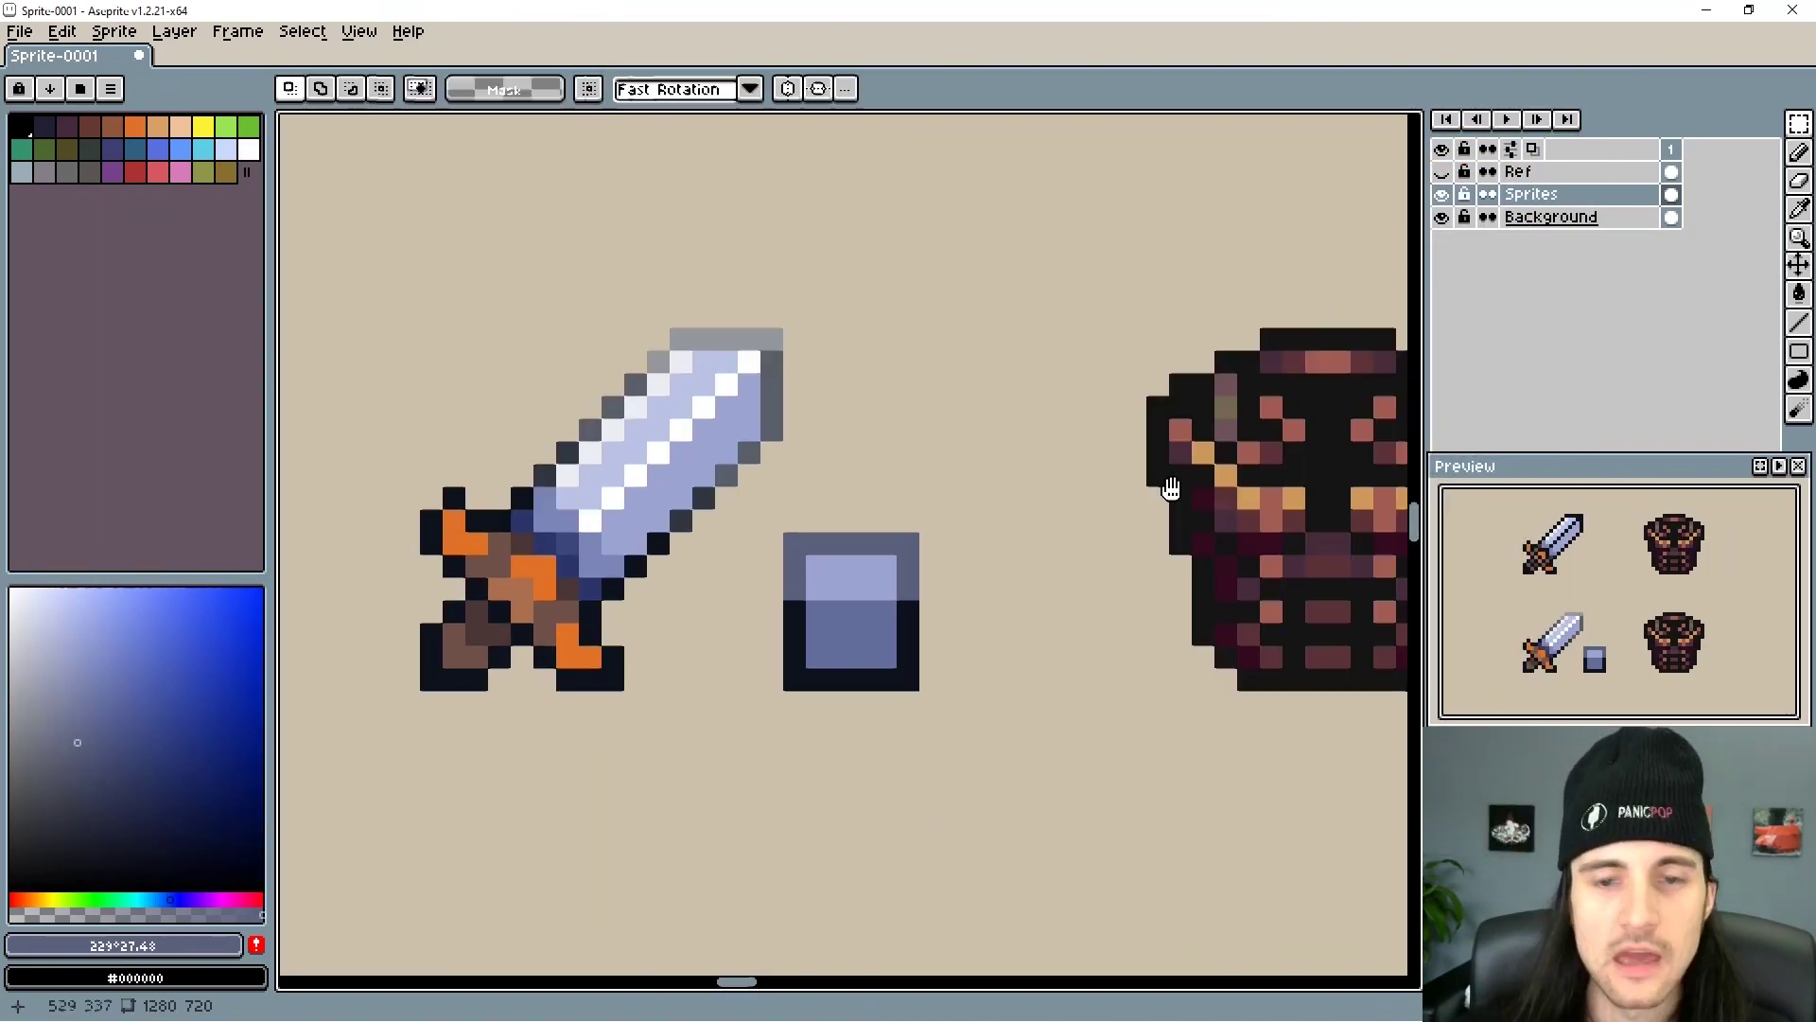
- Recolour the bright side pixels and the black gaps of the copied armour's abdominal rows with dark plum #472c3b
left_click_drag(1167, 486, 956, 673)
left_click_drag(1072, 564, 945, 439)
left_click_drag(1002, 554, 994, 532)
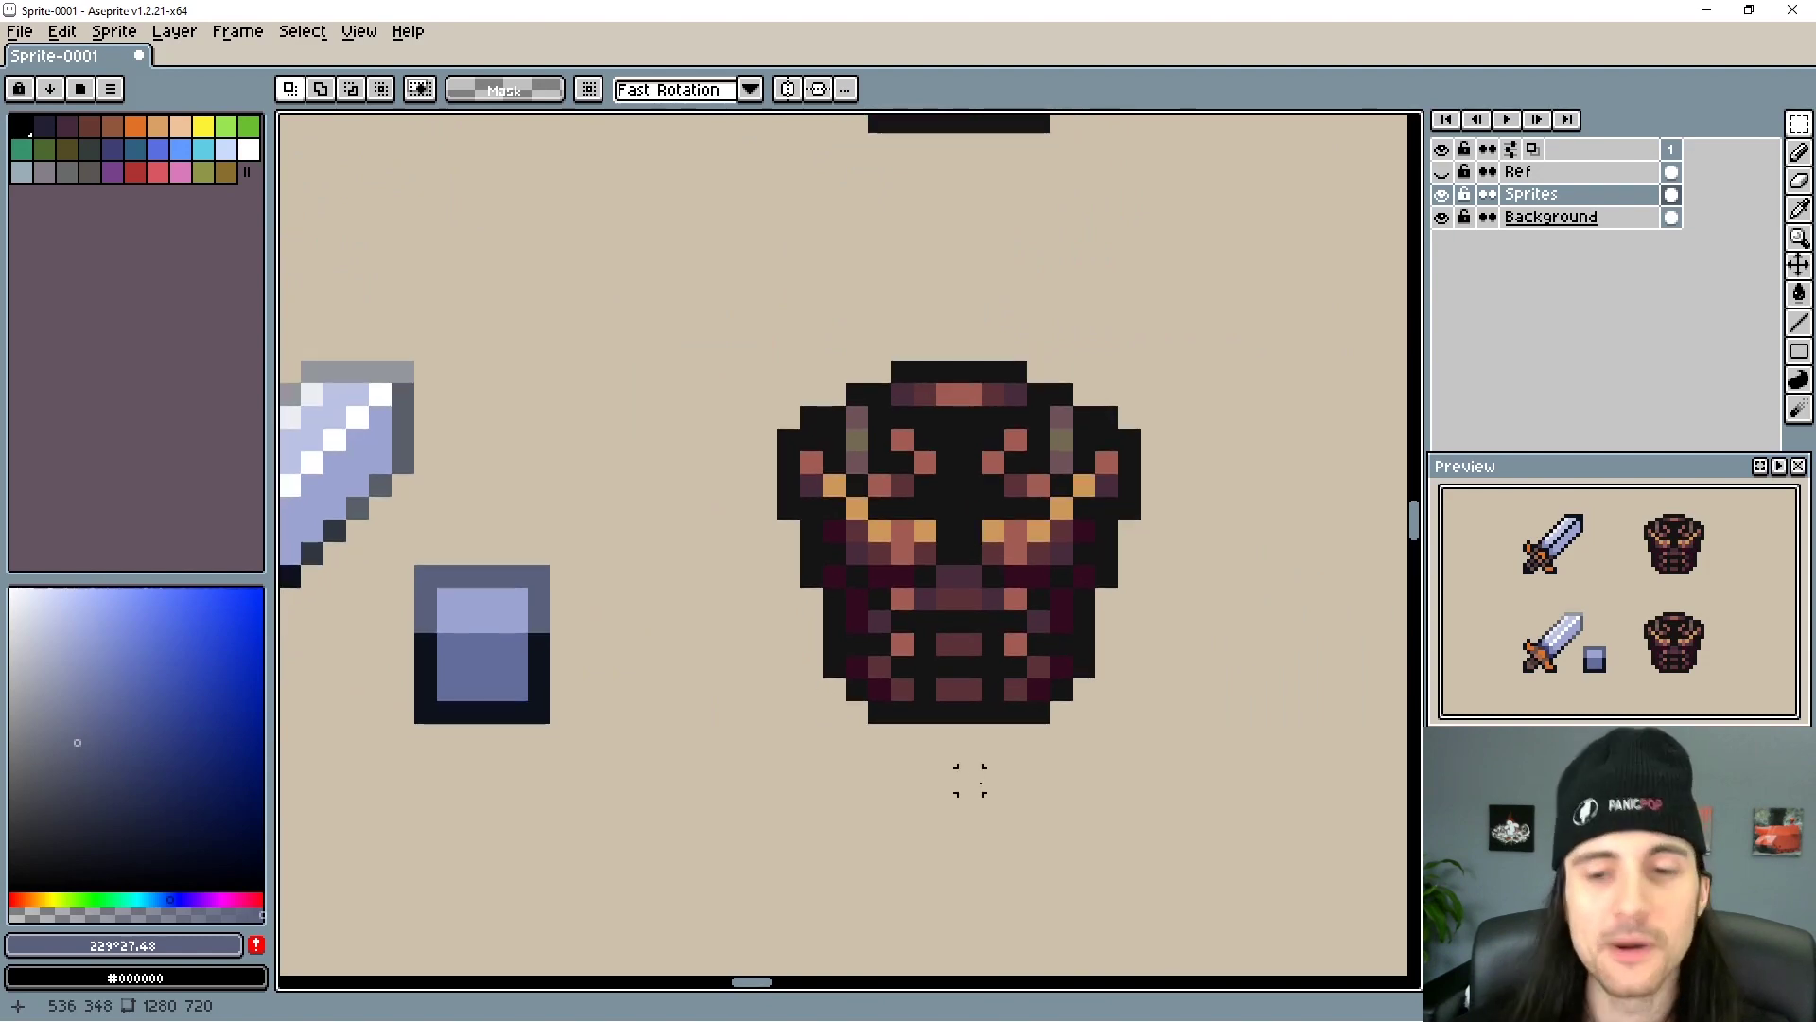
left_click_drag(1012, 767, 986, 777)
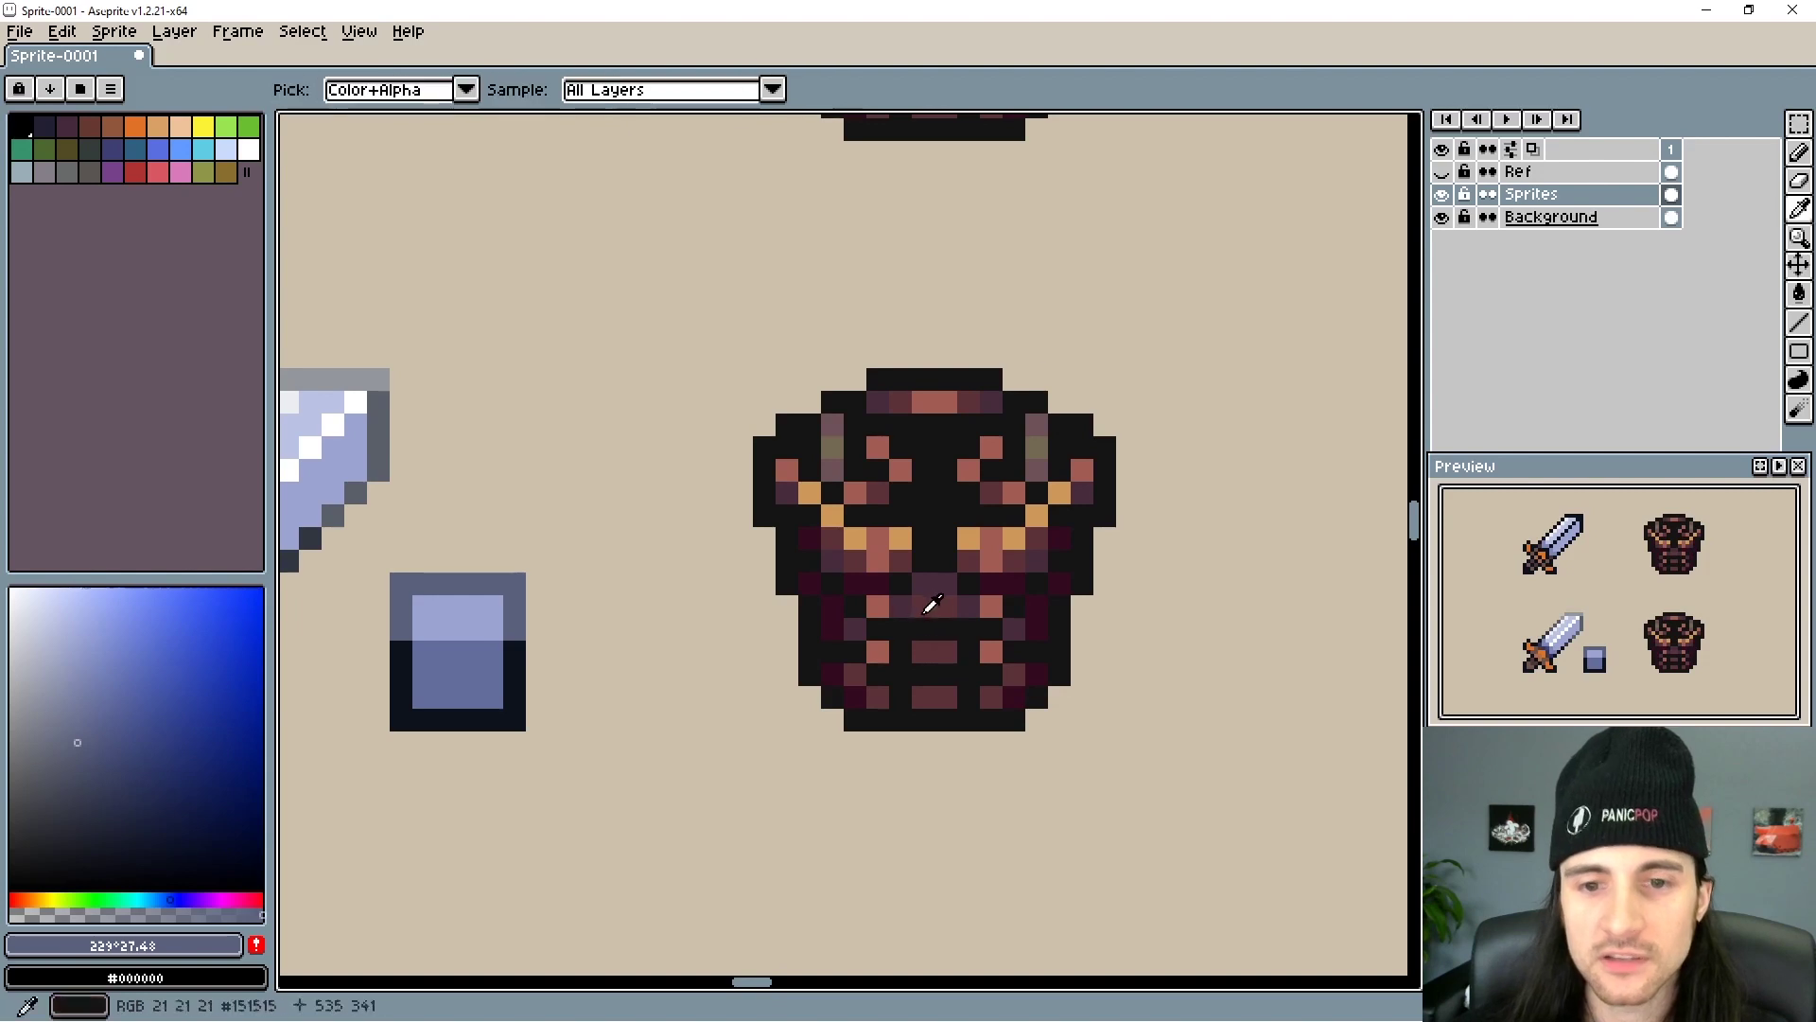
left_click(903, 605, "alt")
key("b")
left_click(877, 605)
left_click(877, 651)
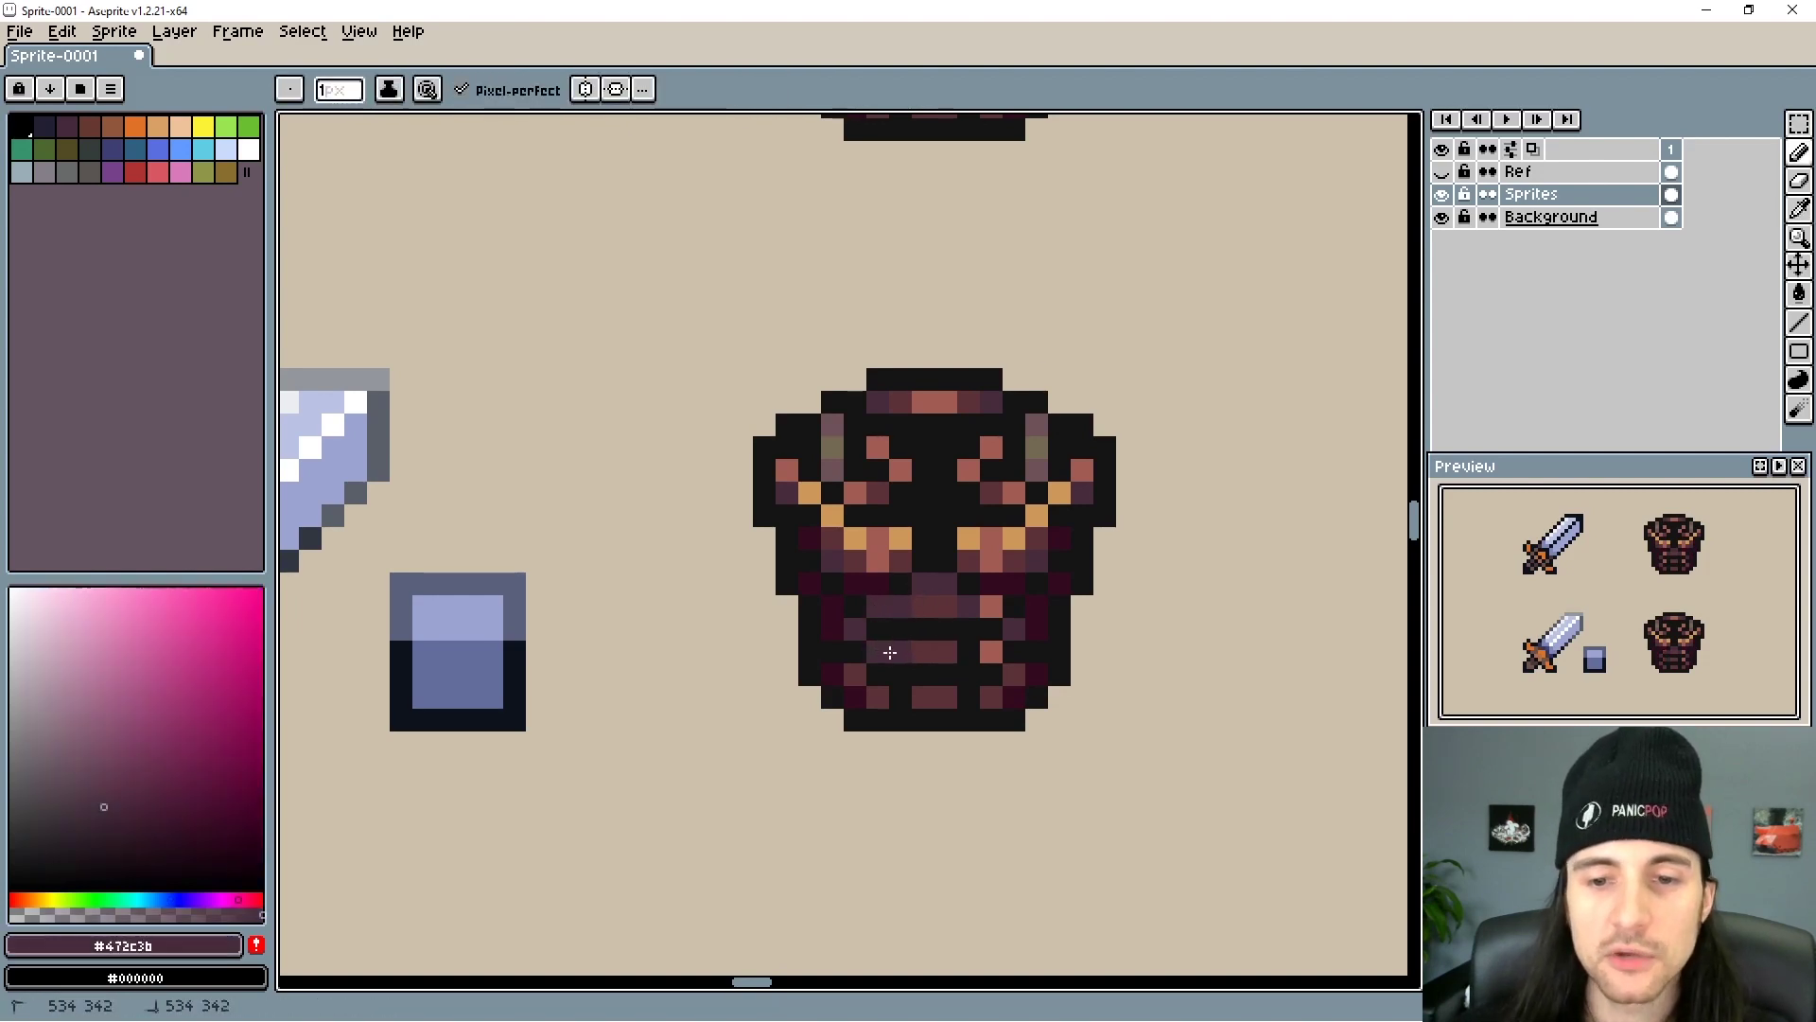
left_click_drag(889, 652, 972, 653)
left_click(993, 612)
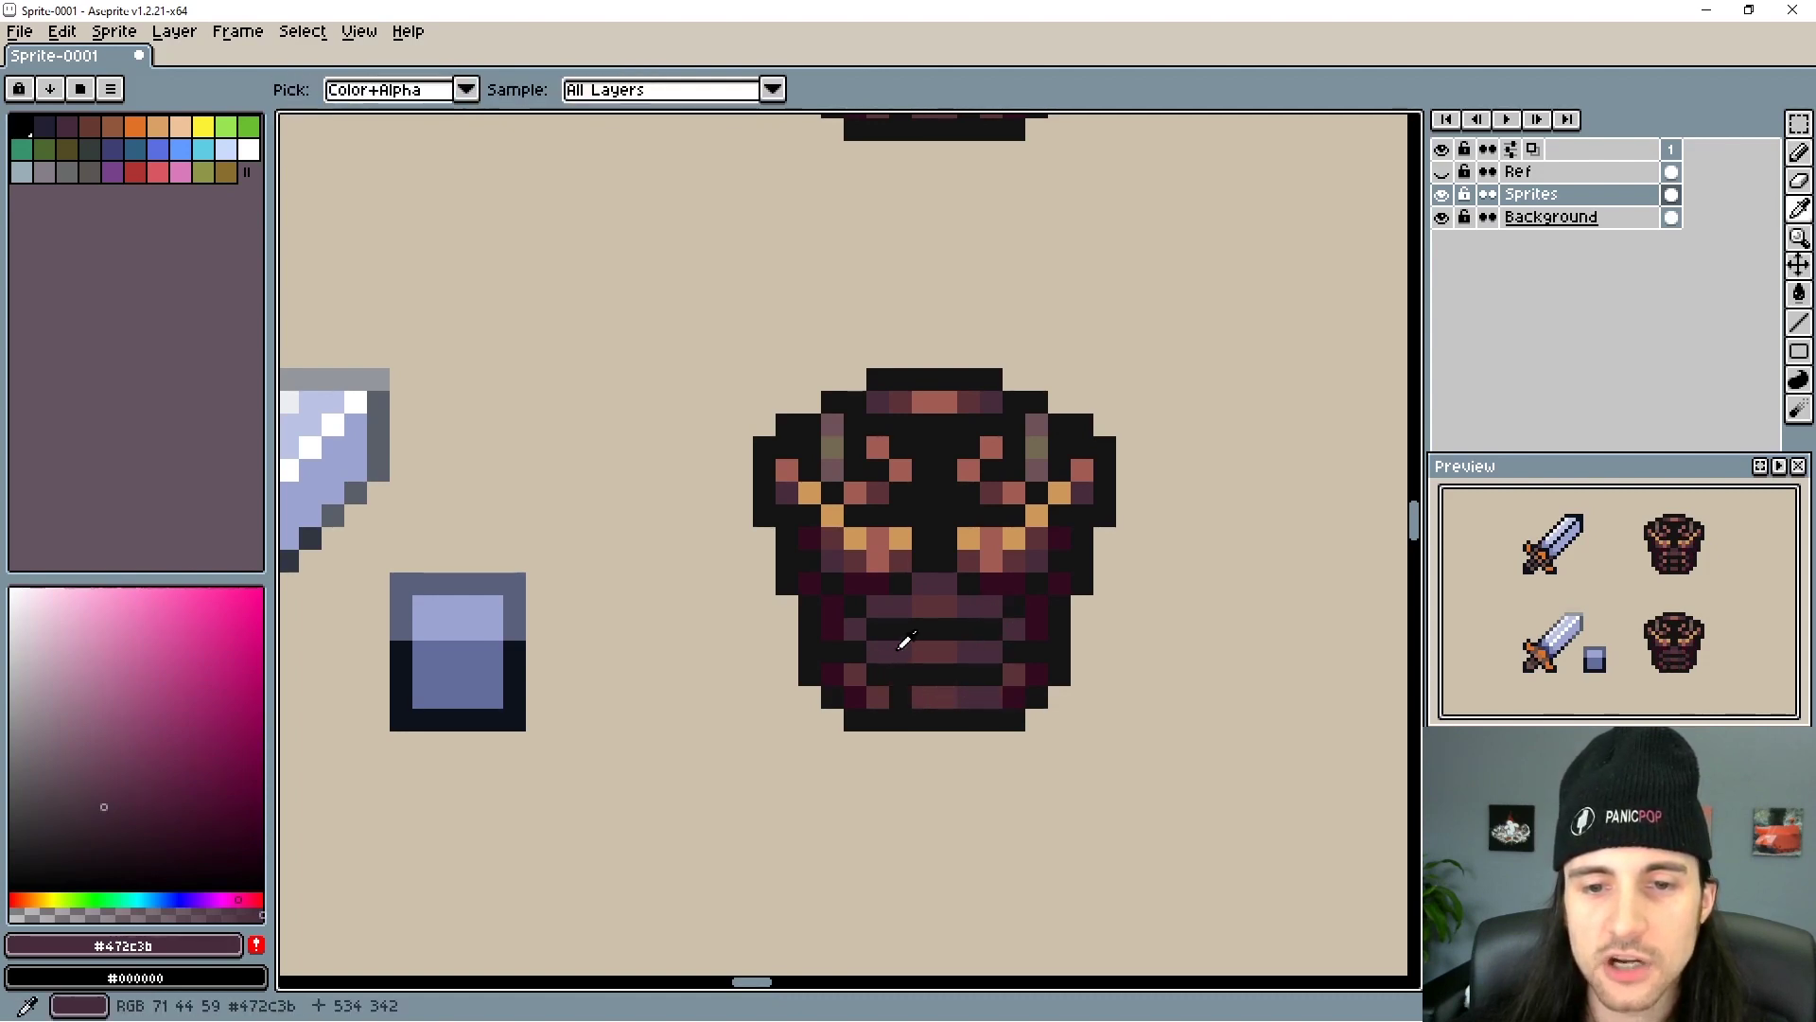
- Fill the black gap in the lowest abdominal row with plum and cover the lower chest's gold and black pixels with brown
left_click(896, 653, "alt")
left_click(891, 697)
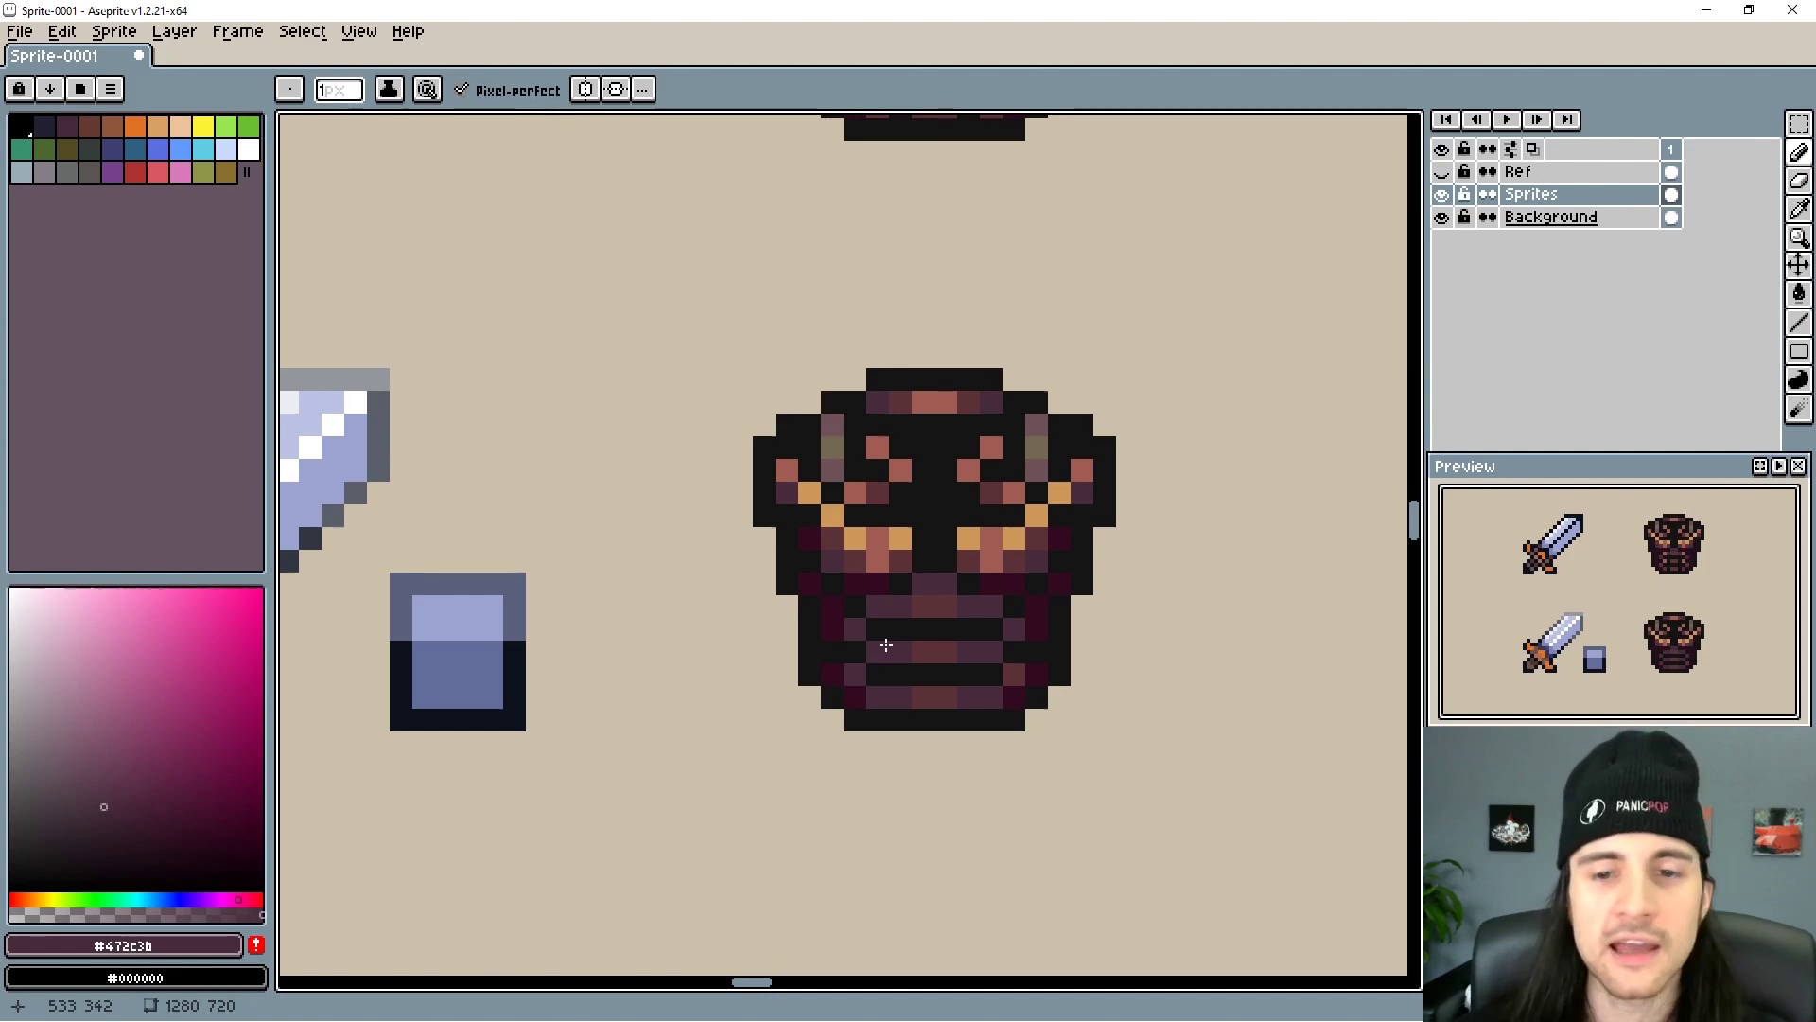
left_click(893, 561, "alt")
left_click_drag(855, 538, 946, 561)
left_click(986, 558, "alt")
mouse_move(900, 560)
left_mouse_down()
mouse_move(901, 538)
mouse_move(974, 561)
left_mouse_up()
left_click_drag(991, 561, 1014, 539)
scroll(1003, 548, "down", 4)
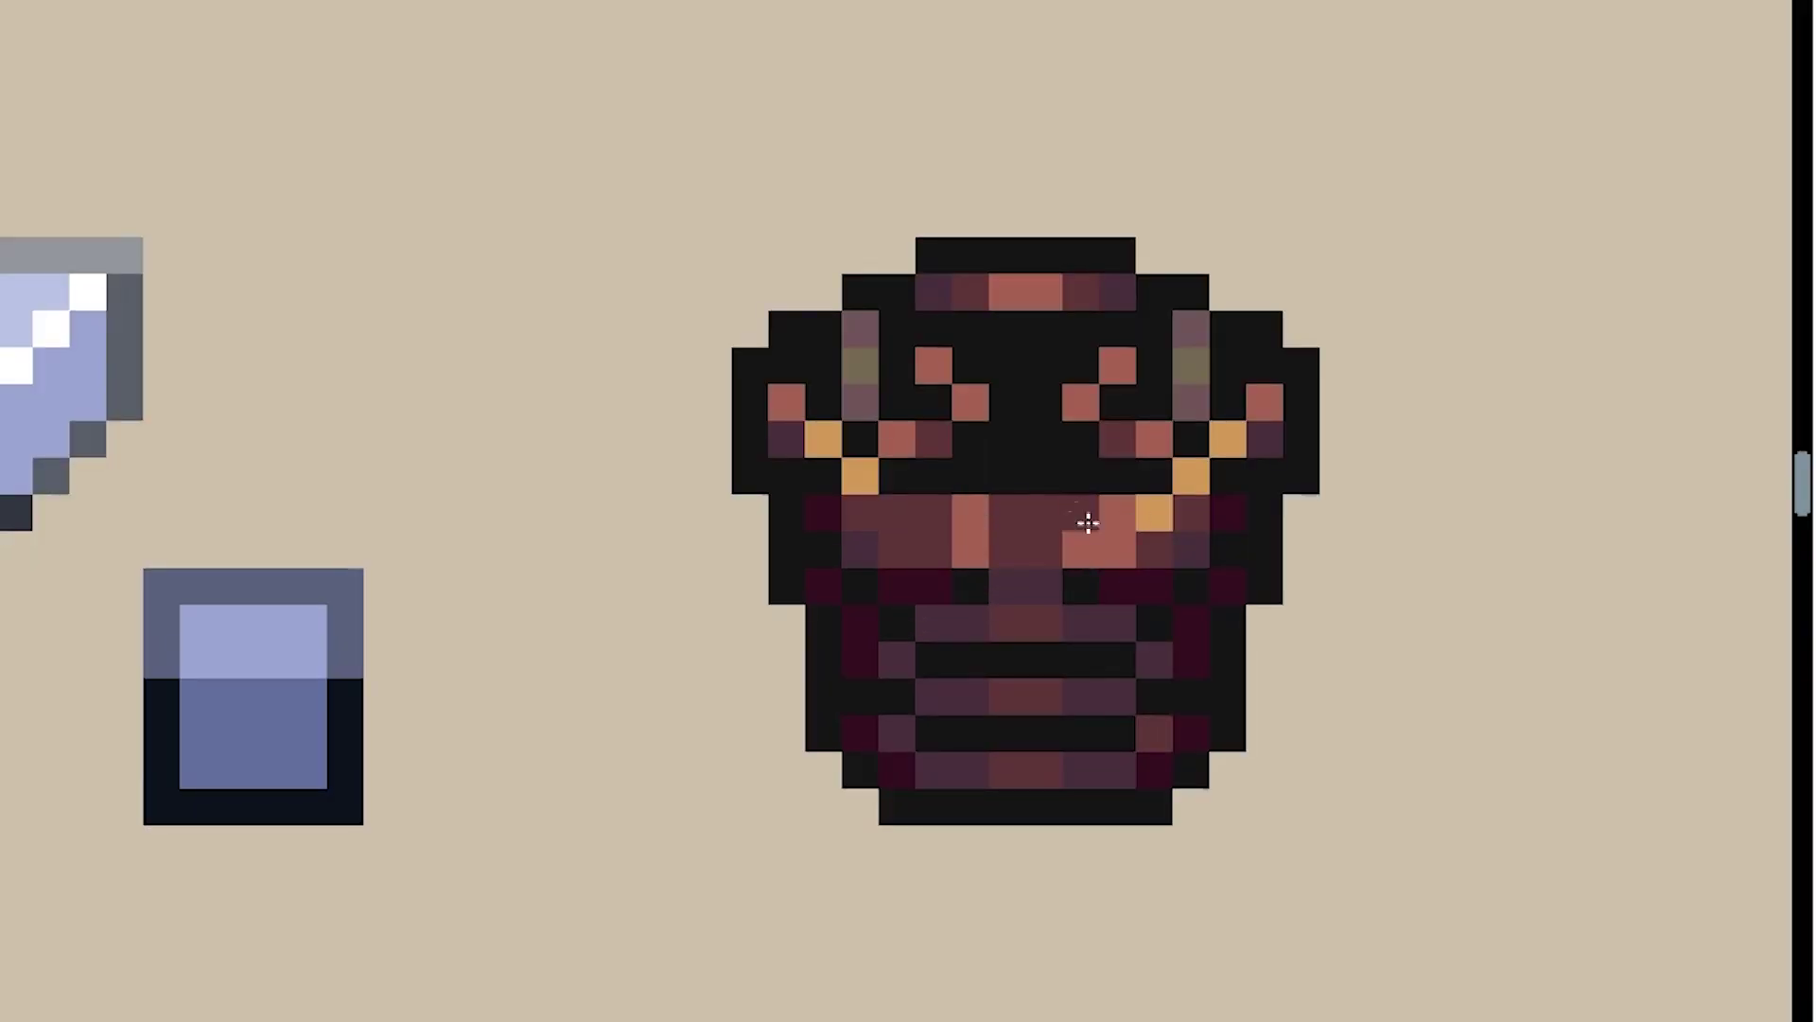
- Enable vertical-axis symmetry on the copied armour and bridge the black centre of the upper chest row with brown
scroll(482, 87, "up", 7)
scroll(1040, 352, "down", 2)
scroll(1035, 427, "up", 1)
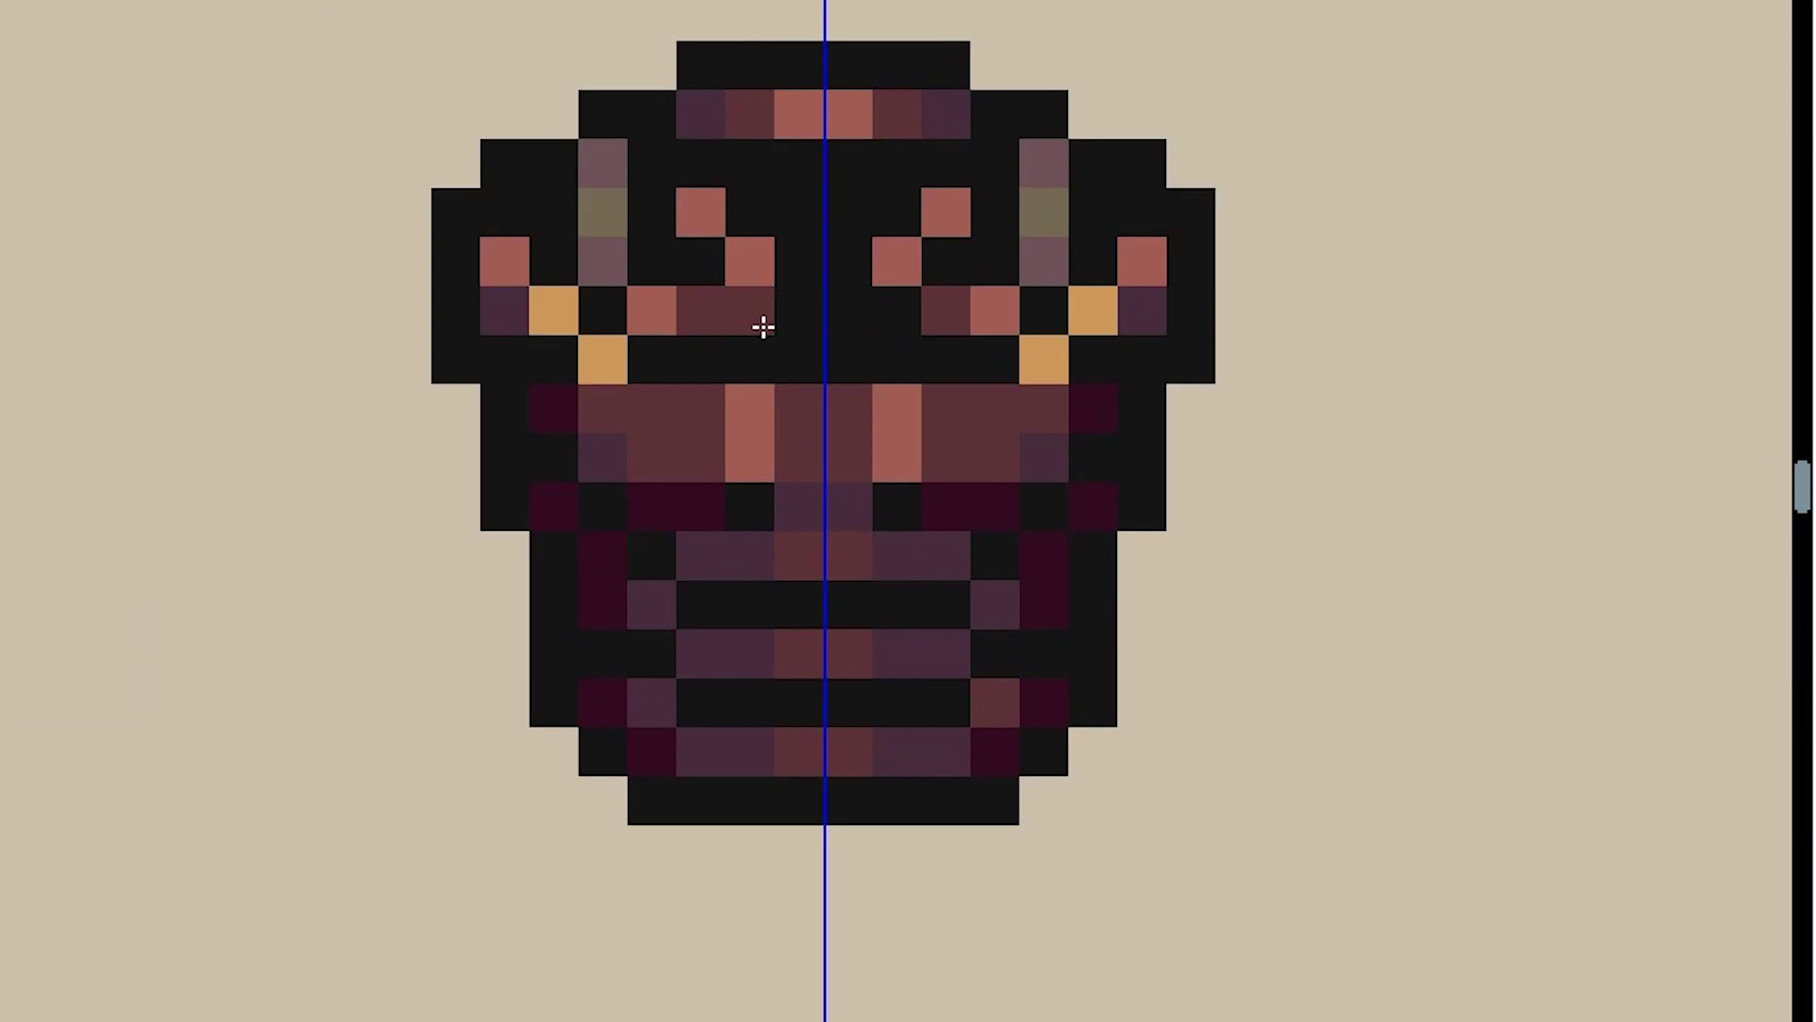
left_click(762, 328)
left_click(794, 321)
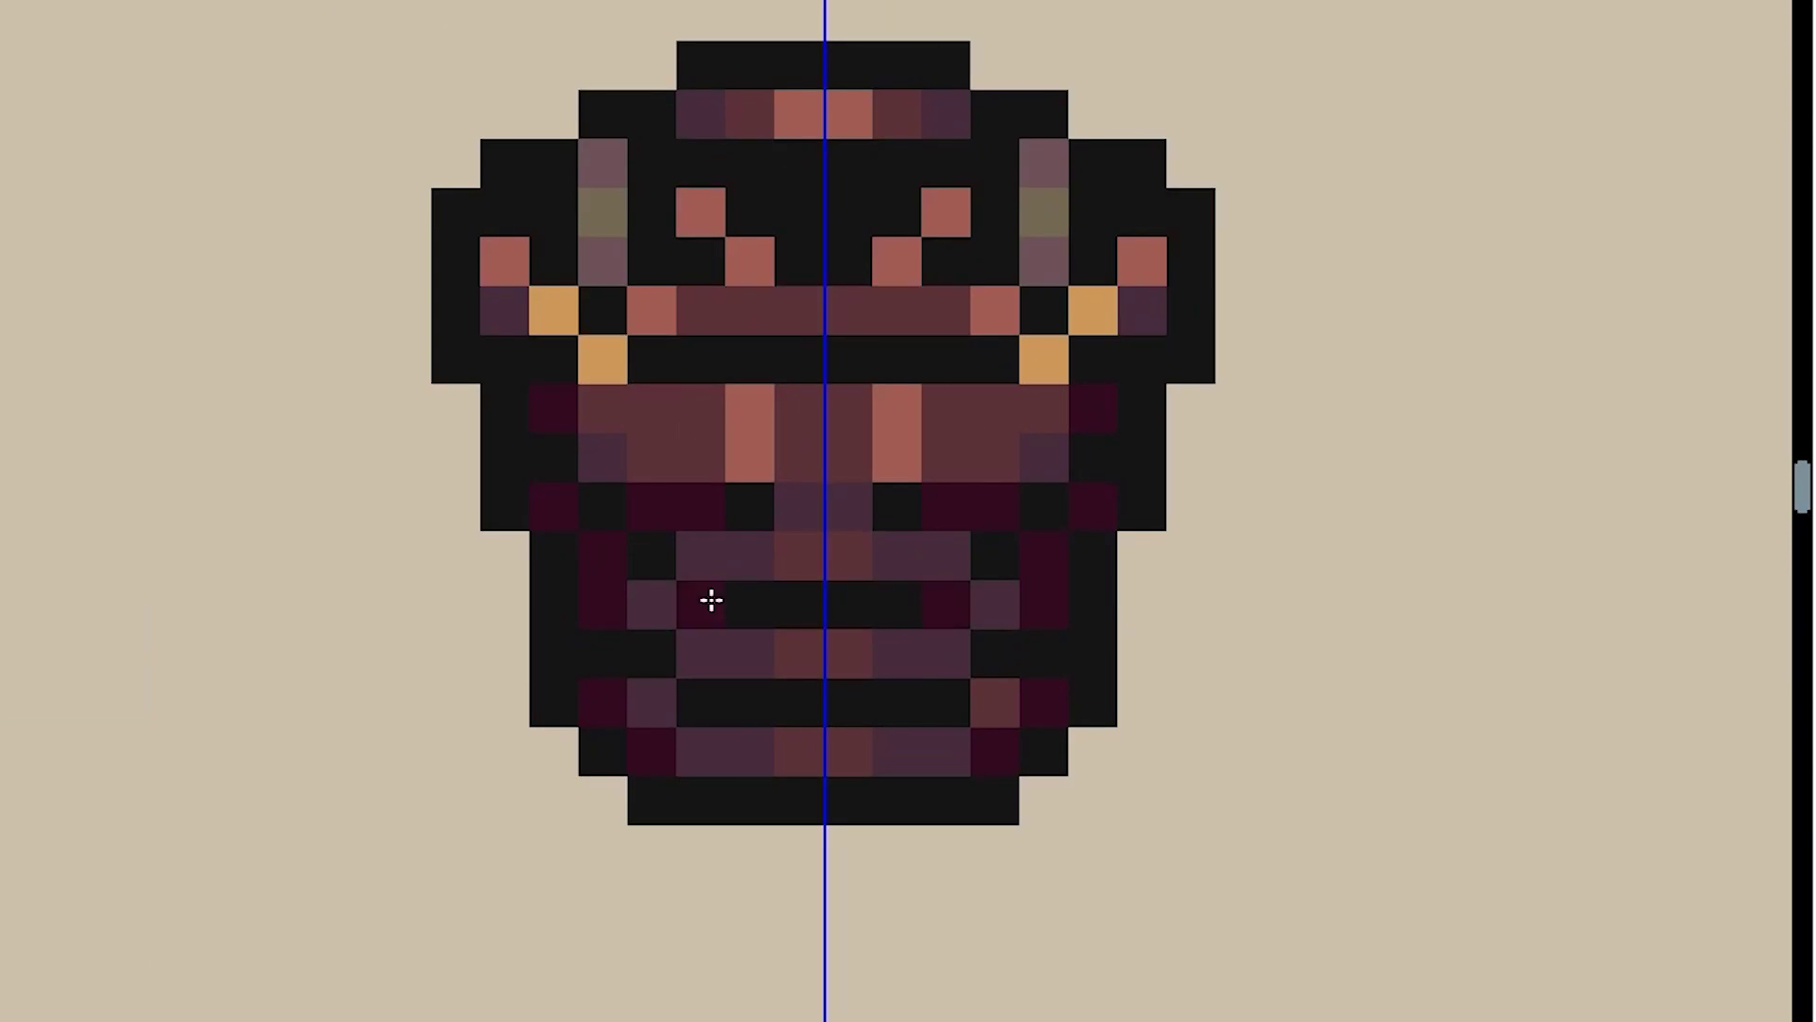
- Fill the black gaps between the abdominal rows with dark maroon, mirrored on both sides
left_click_drag(701, 604, 799, 605)
left_click(652, 653)
left_click_drag(701, 702, 799, 702)
left_click_drag(747, 613, 747, 680)
- Shade the chest with plum along the centre, salmon pectoral highlights and collar line, and dark maroon in place of the black band
left_click(855, 566, "alt")
left_click(847, 476)
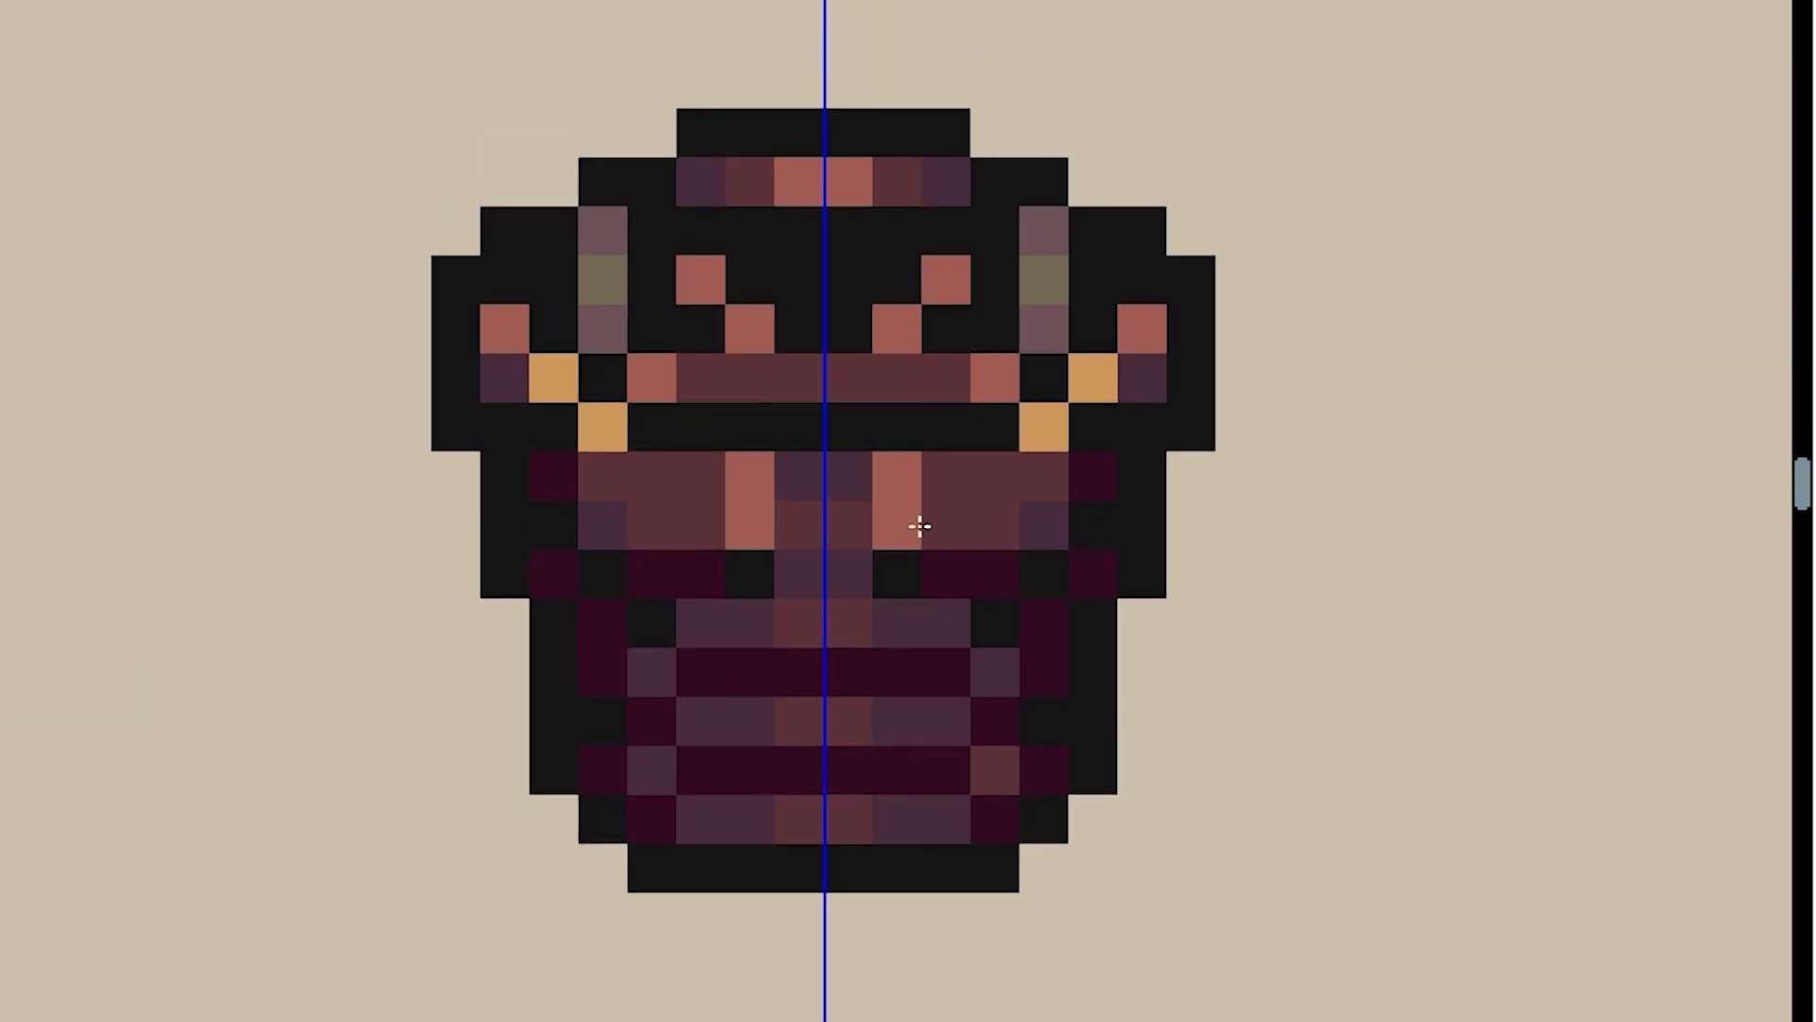
left_click(938, 525)
left_click(710, 567, "alt")
left_click(752, 532)
left_click(756, 473, "alt")
left_click(786, 335)
left_click(743, 515, "alt")
left_click(993, 331)
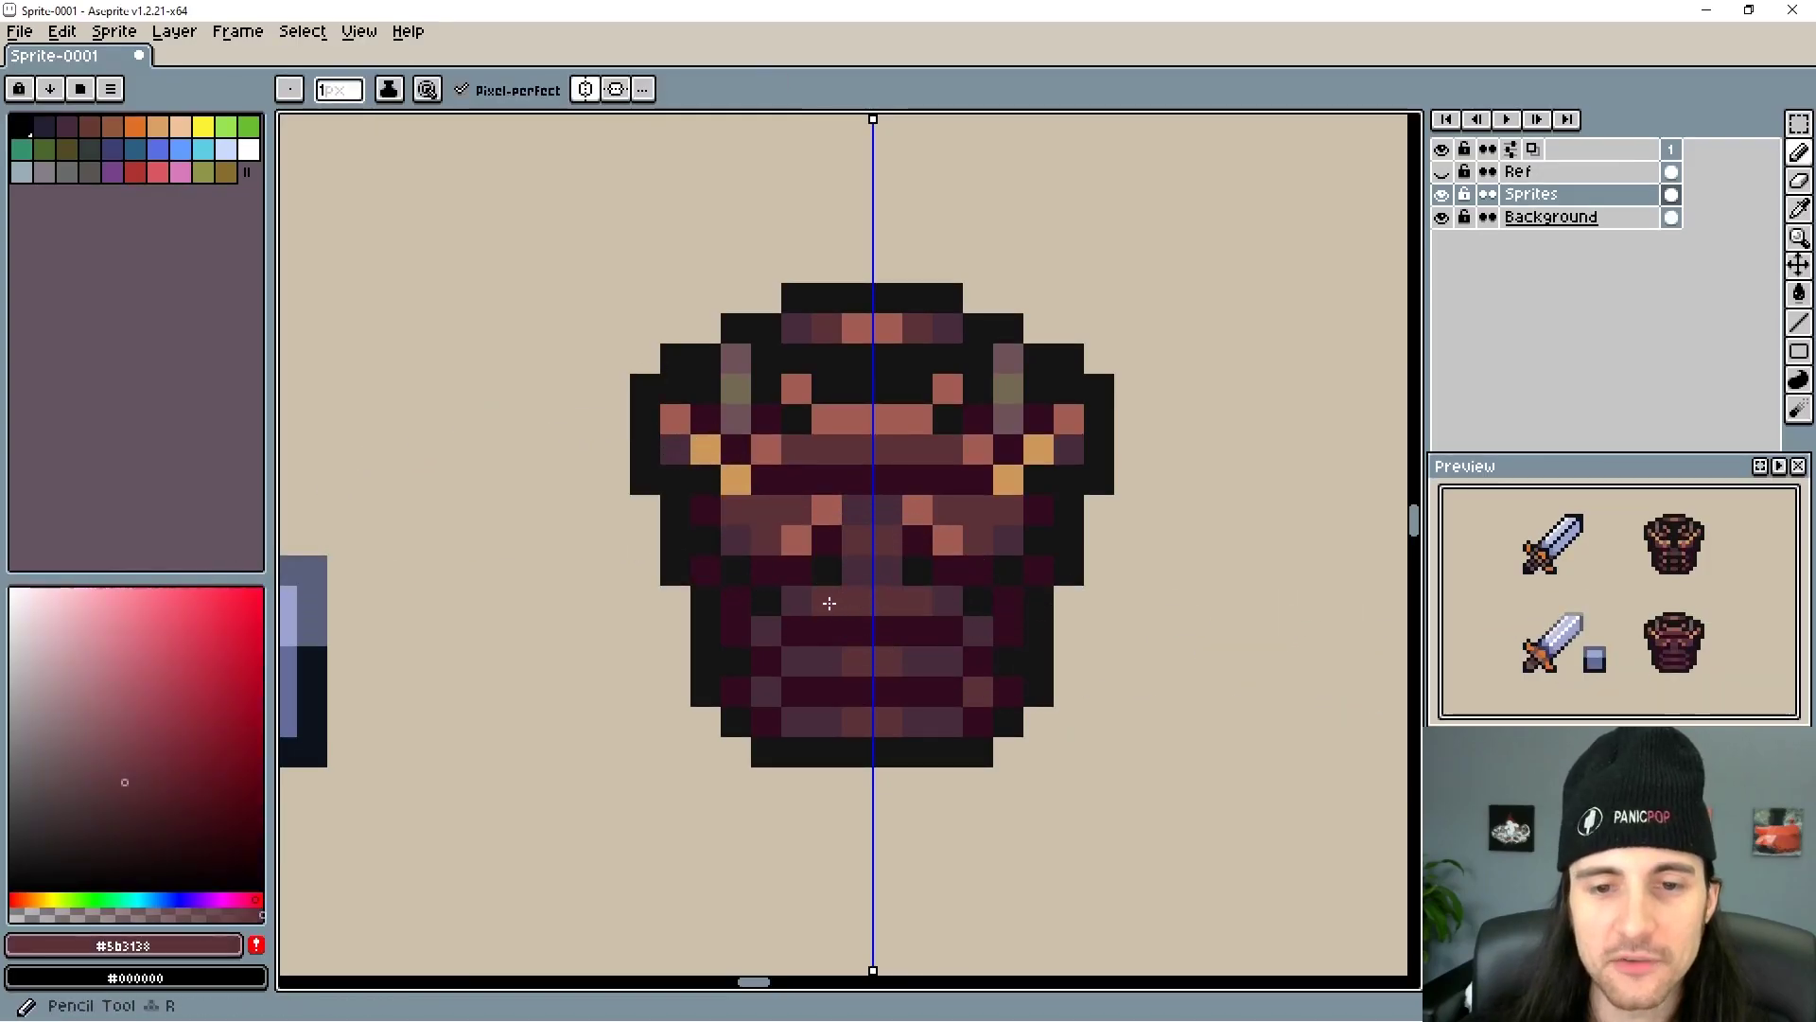
- Widen the brown centres of the abdominal rows with #5b3138 and add salmon #a05c53 highlights in their middle
left_click(826, 661)
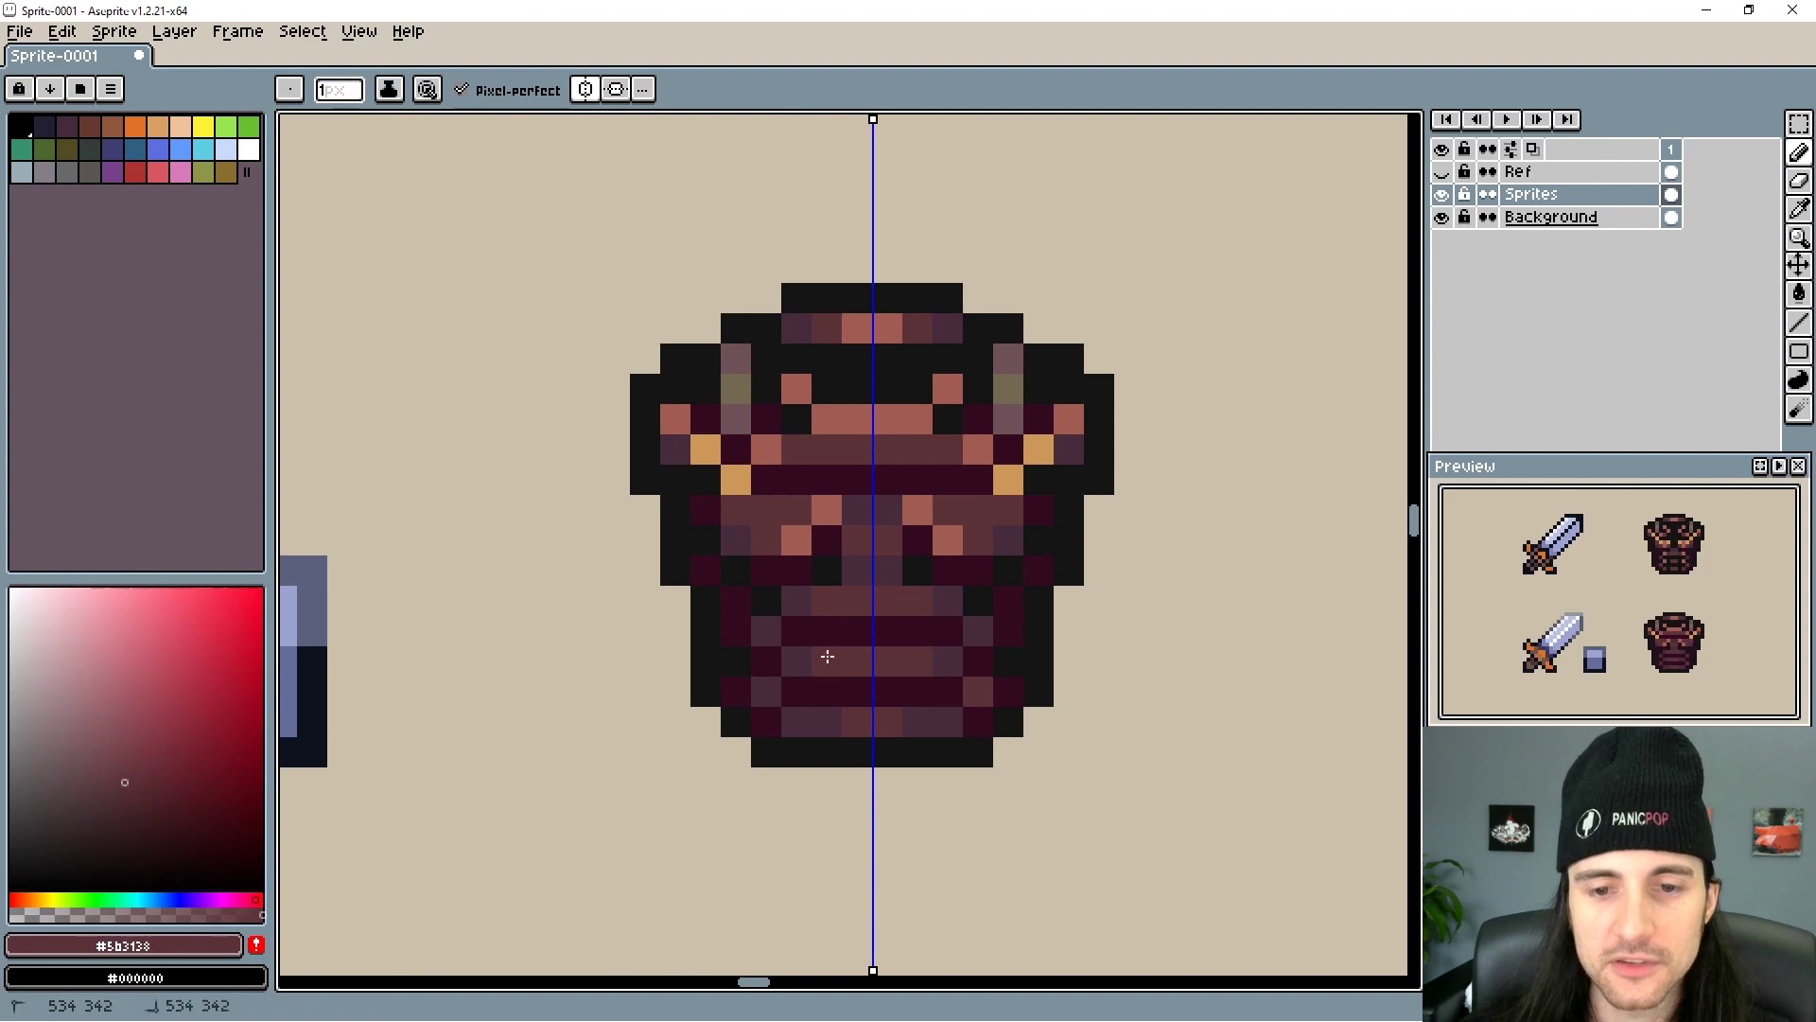
left_click(826, 720)
left_click(826, 689)
key("alt")
left_click(836, 502, "alt")
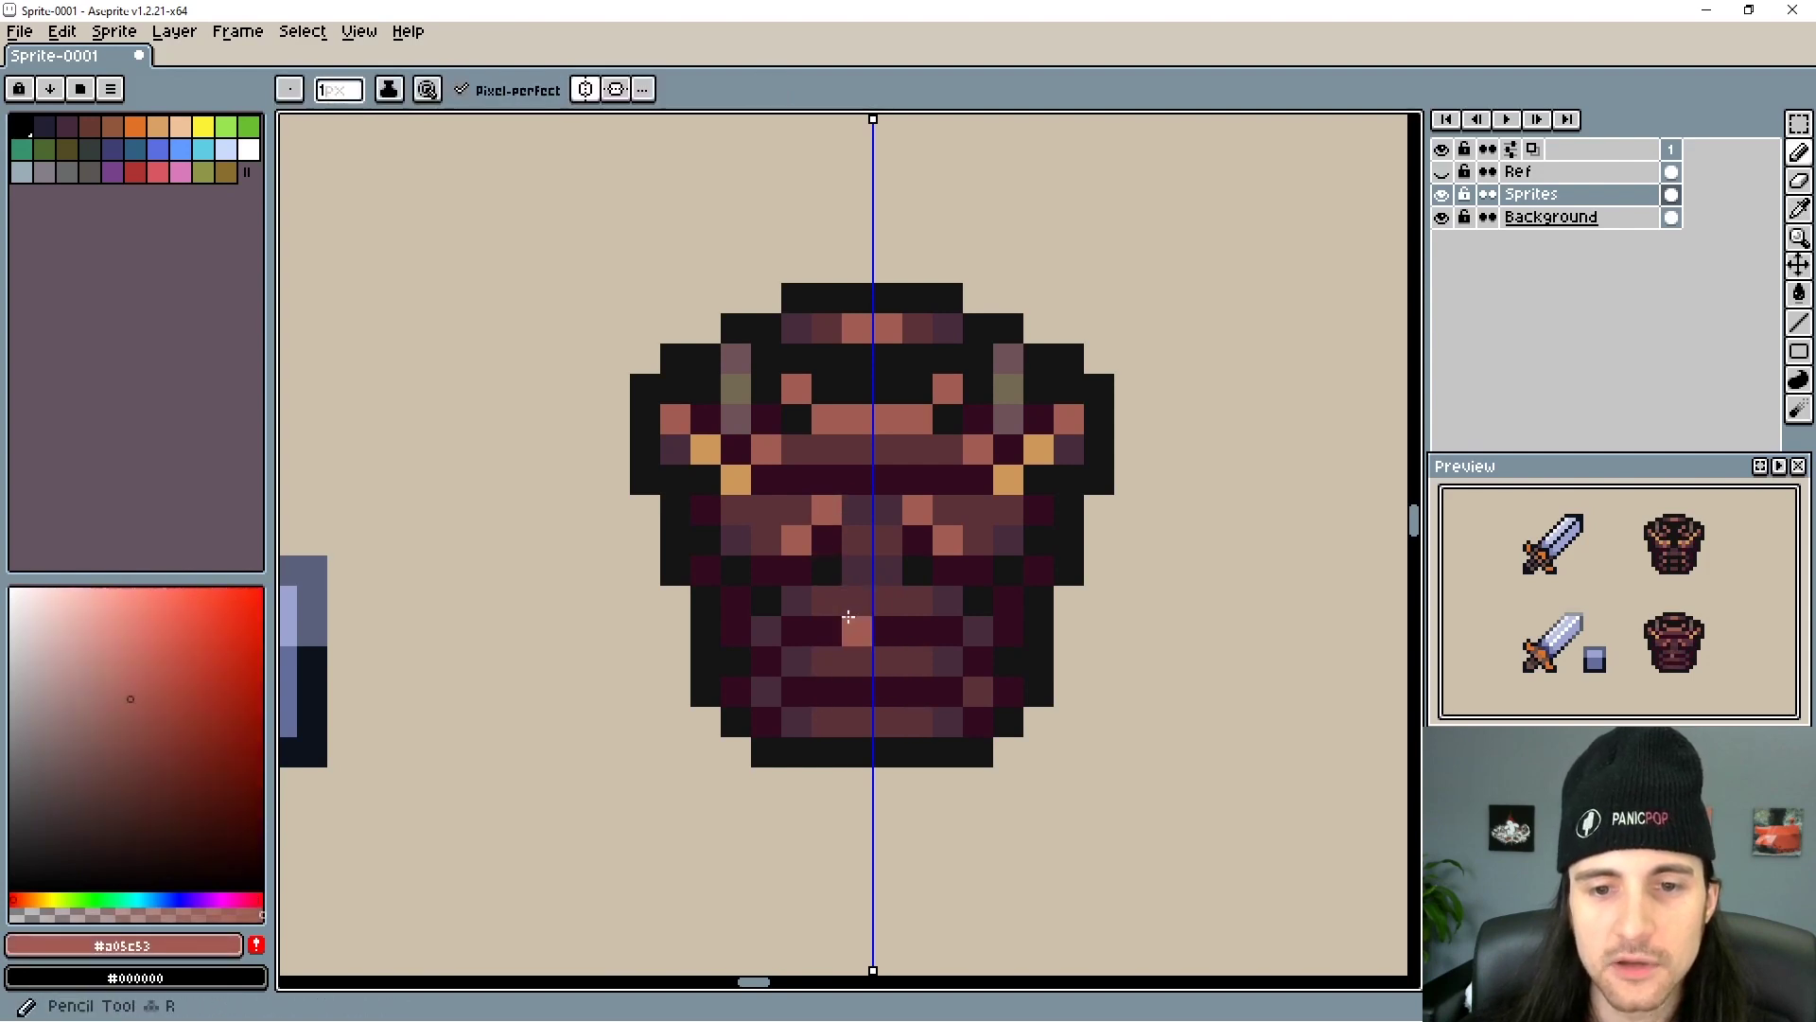
left_click(851, 601)
left_click(852, 661)
left_click(851, 719)
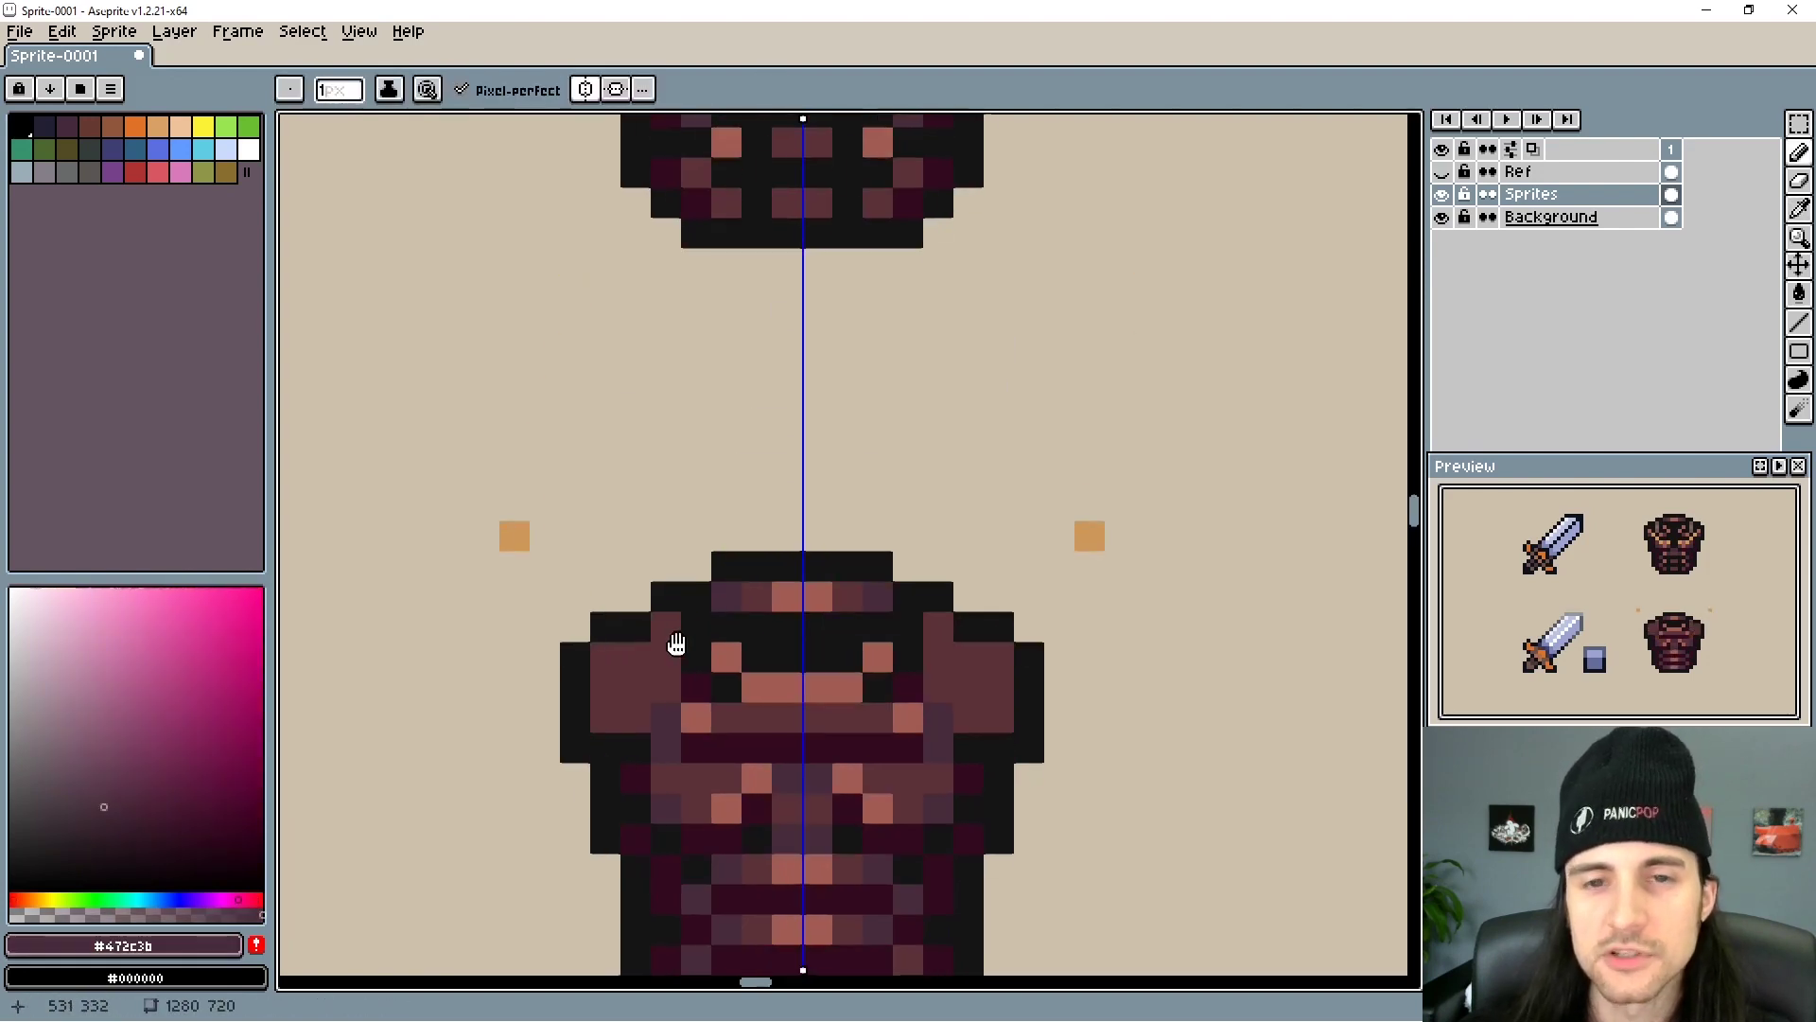
- Reshape the chest shading with plum around the pectorals and across their centre, brown inside them, and dark maroon at the lower outer corners
left_click_drag(718, 461, 725, 713)
left_click_drag(758, 591, 760, 813)
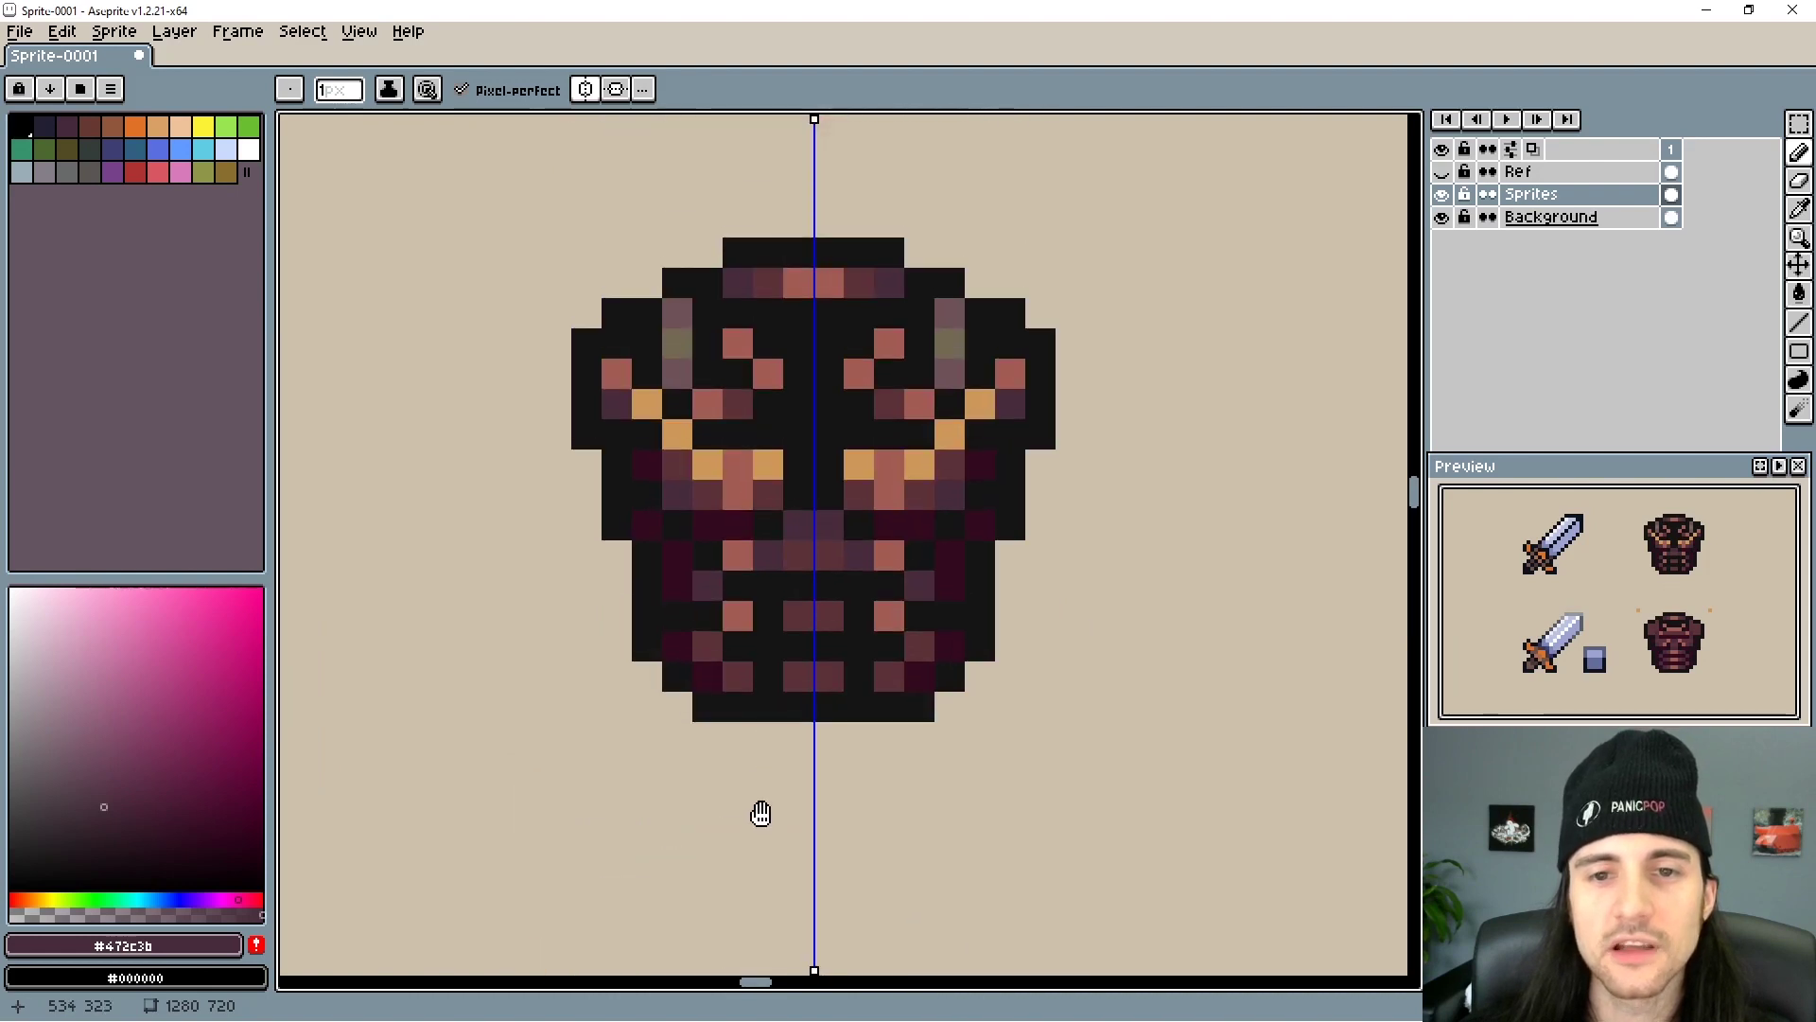
scroll(761, 814, "down", 10)
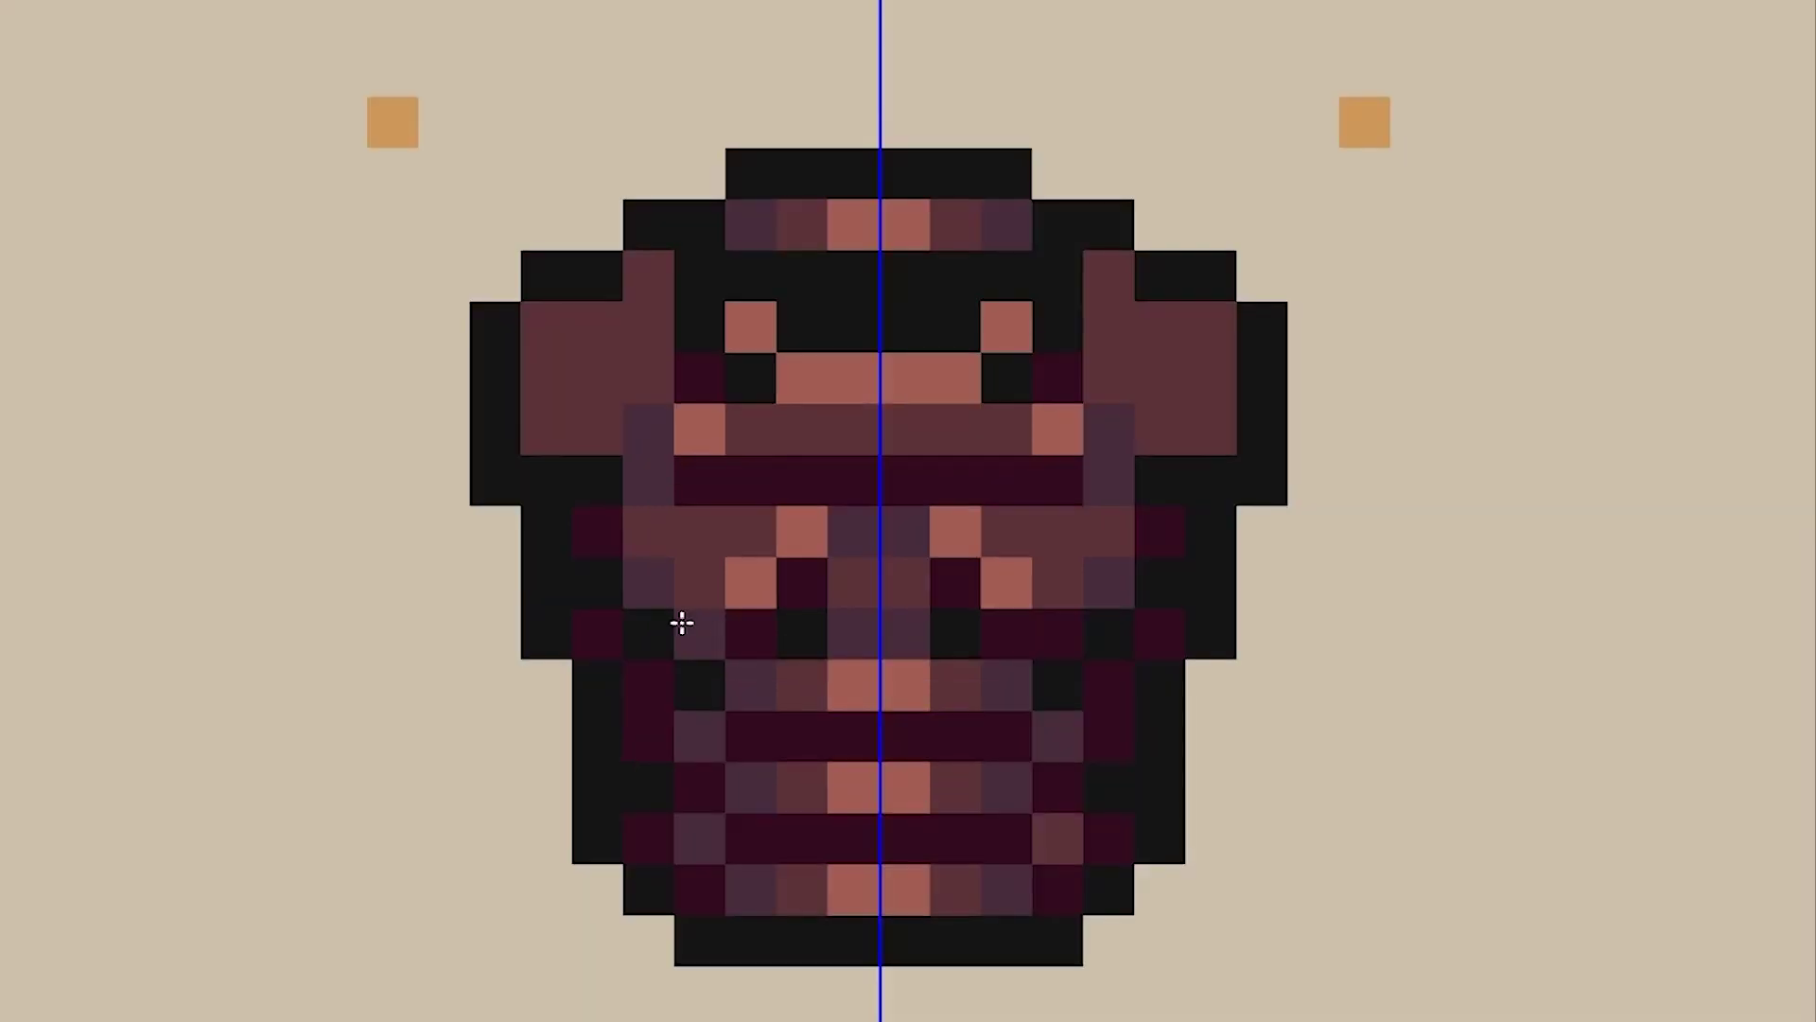
mouse_move(748, 553)
left_mouse_down()
mouse_move(704, 549)
mouse_move(673, 583)
left_mouse_up()
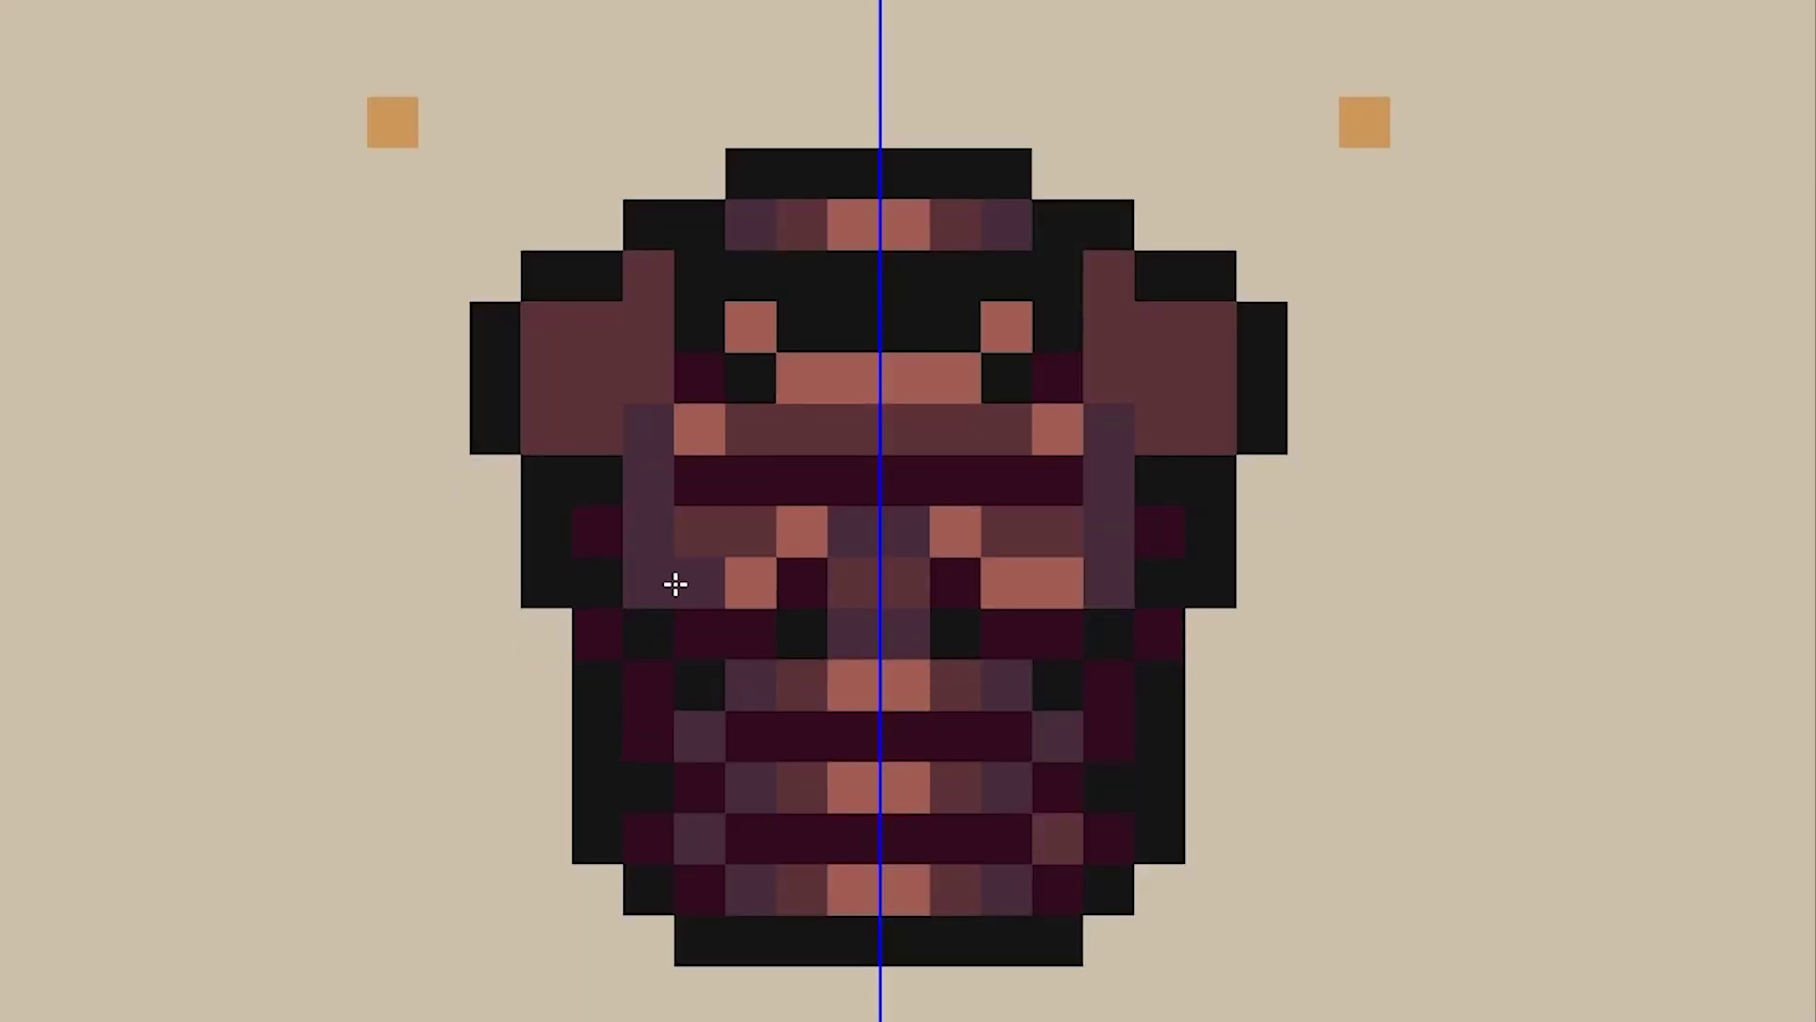
left_click_drag(737, 480, 889, 489)
left_click(700, 430)
left_click(700, 480)
left_click(742, 486)
left_click(648, 582)
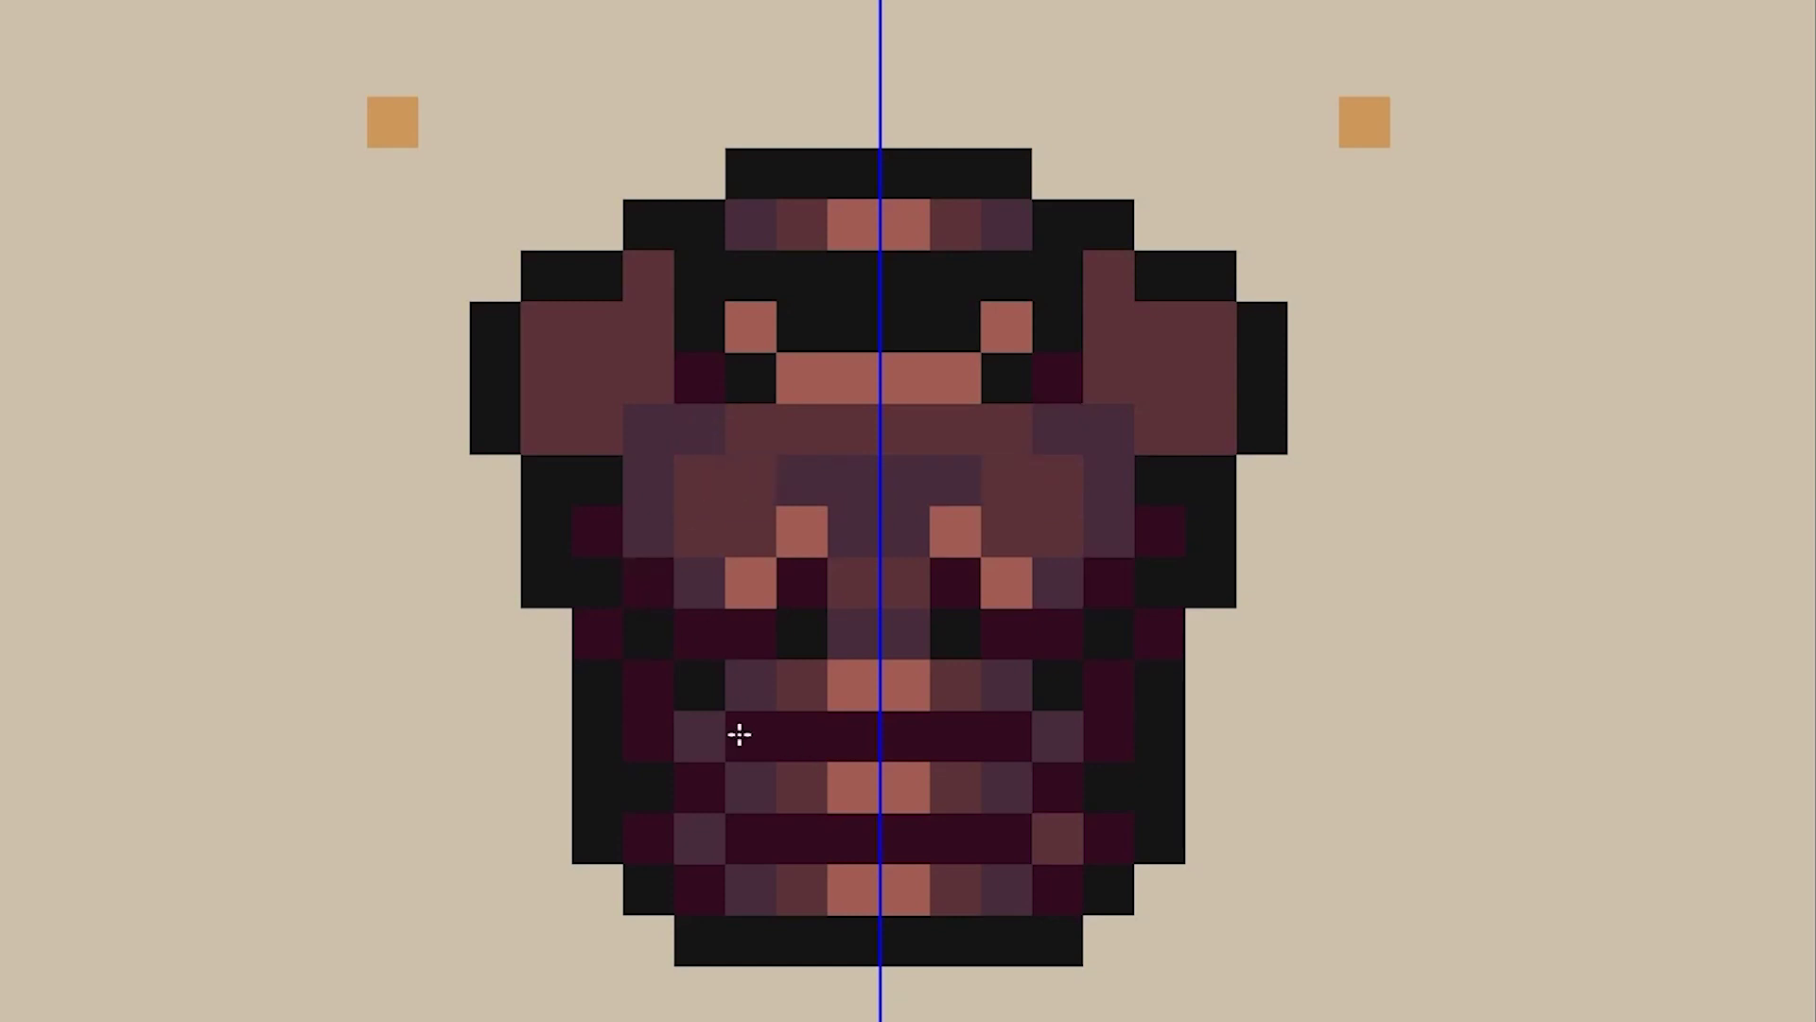
- Erase the outer outline corners below the armpits, redraw the black outline further inward and fill the inner edge with dark maroon
key("e")
left_click(546, 581)
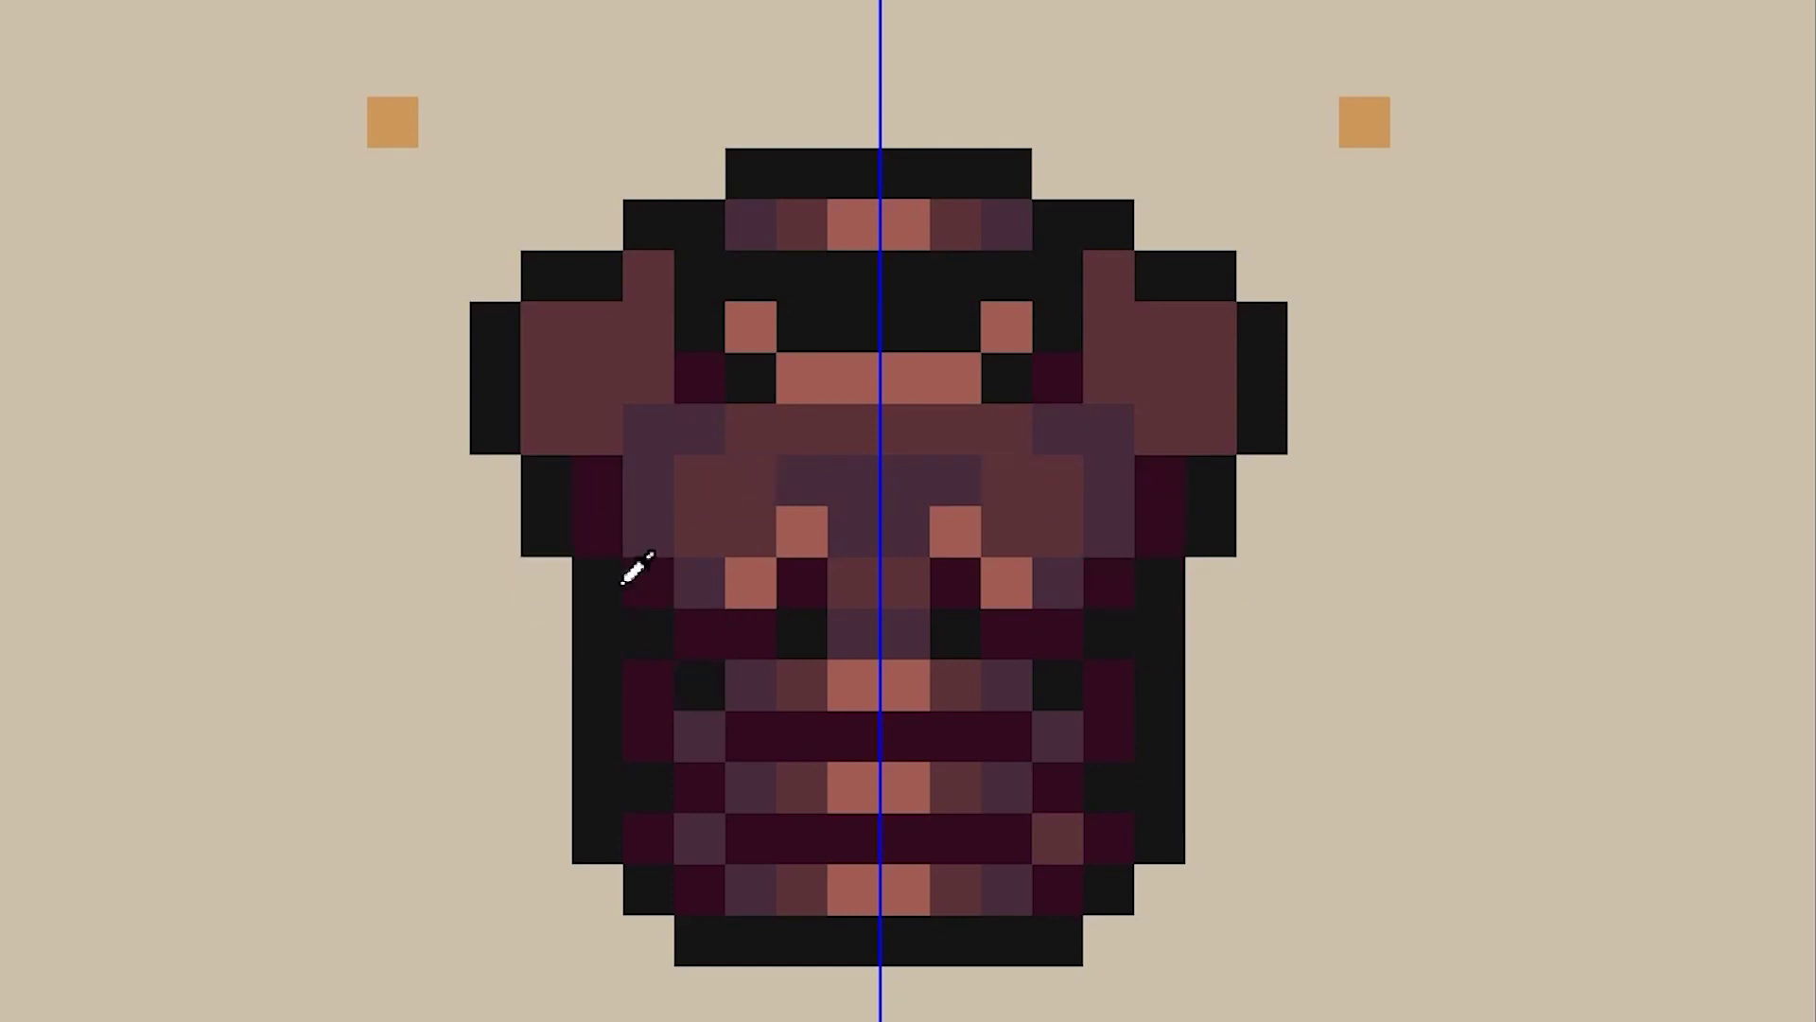
left_click(546, 581)
left_click(596, 581)
left_click(609, 530)
left_click_drag(596, 479, 653, 565)
- Flare the shoulders outward into short sleeves by extending their outline and filling the added area
key("e")
left_click(546, 582)
key("ctrl+z")
mouse_move(443, 378)
left_mouse_down()
mouse_move(495, 479)
mouse_move(494, 430)
left_mouse_up()
left_click(546, 480)
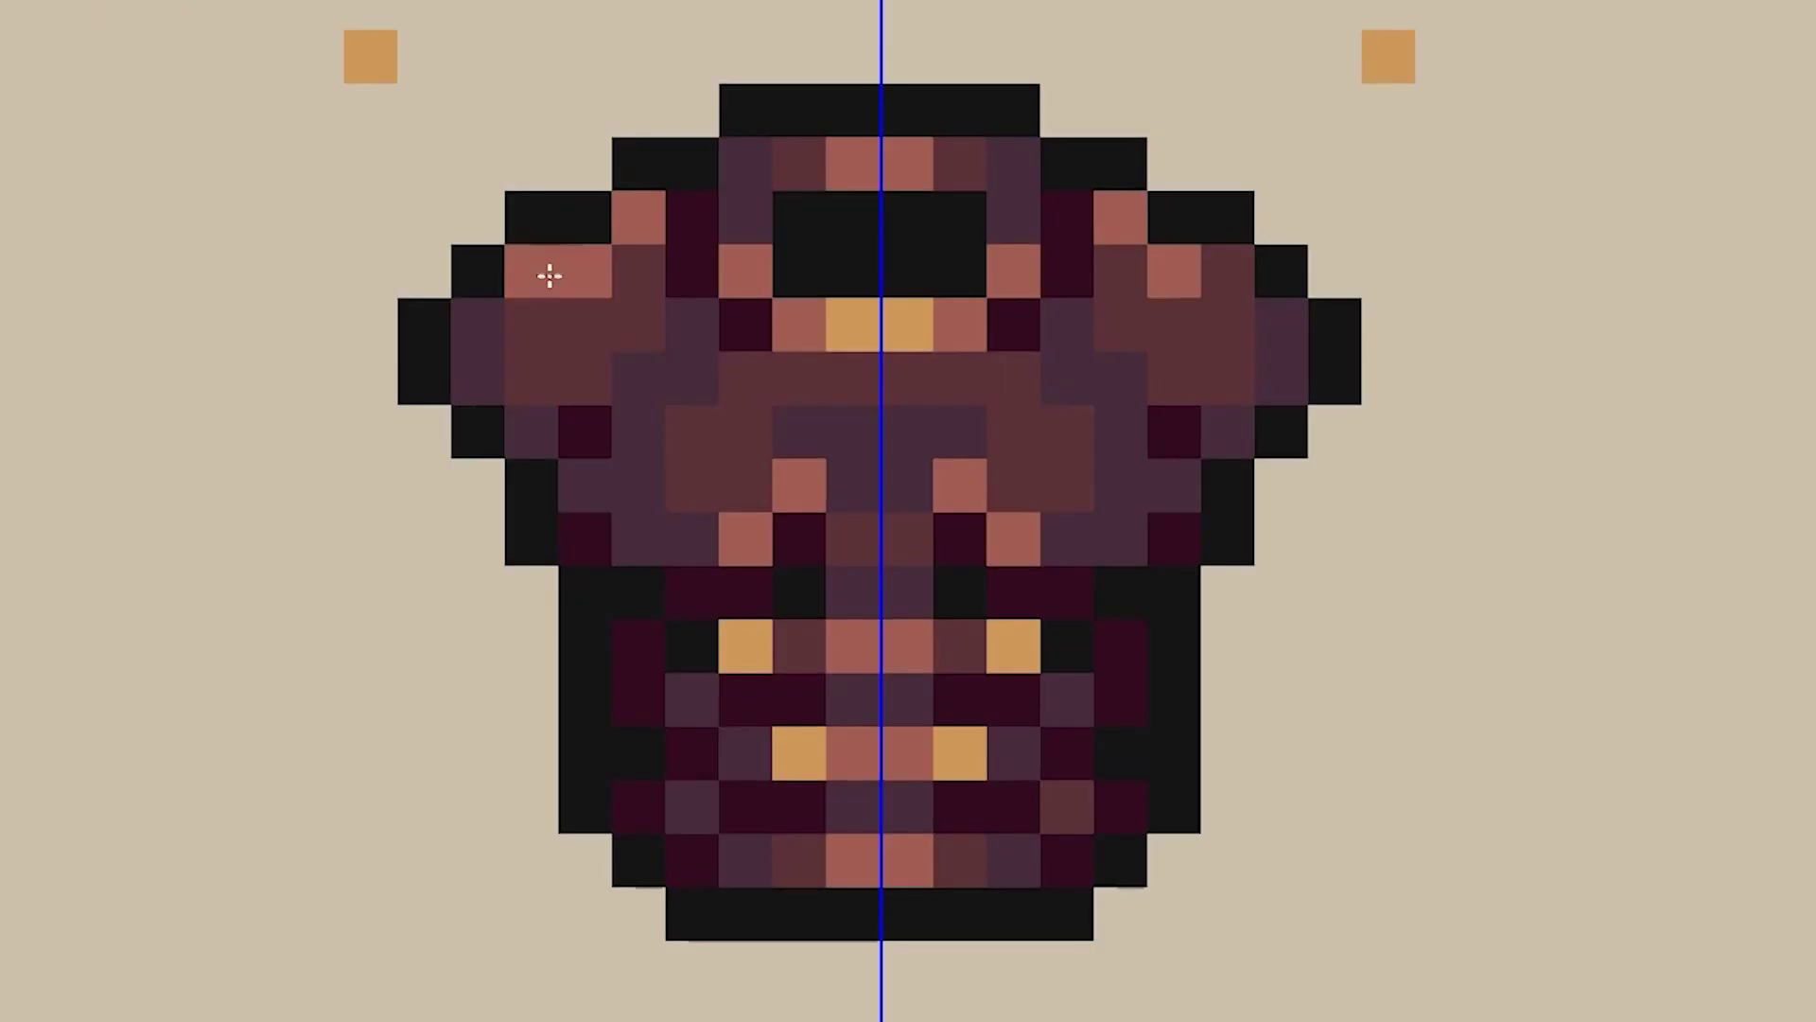
- Shade the sleeves with salmon on top and reddish brown below, and lighten the pectorals with the same reddish brown
left_click(546, 276)
mouse_move(539, 324)
left_mouse_down()
mouse_move(585, 325)
mouse_move(478, 379)
mouse_move(486, 343)
left_mouse_up()
left_click(625, 284)
left_click(552, 300, "alt")
left_click(639, 325)
mouse_move(691, 432)
left_mouse_down()
mouse_move(725, 456)
mouse_move(692, 485)
left_mouse_up()
left_click_drag(639, 485, 638, 432)
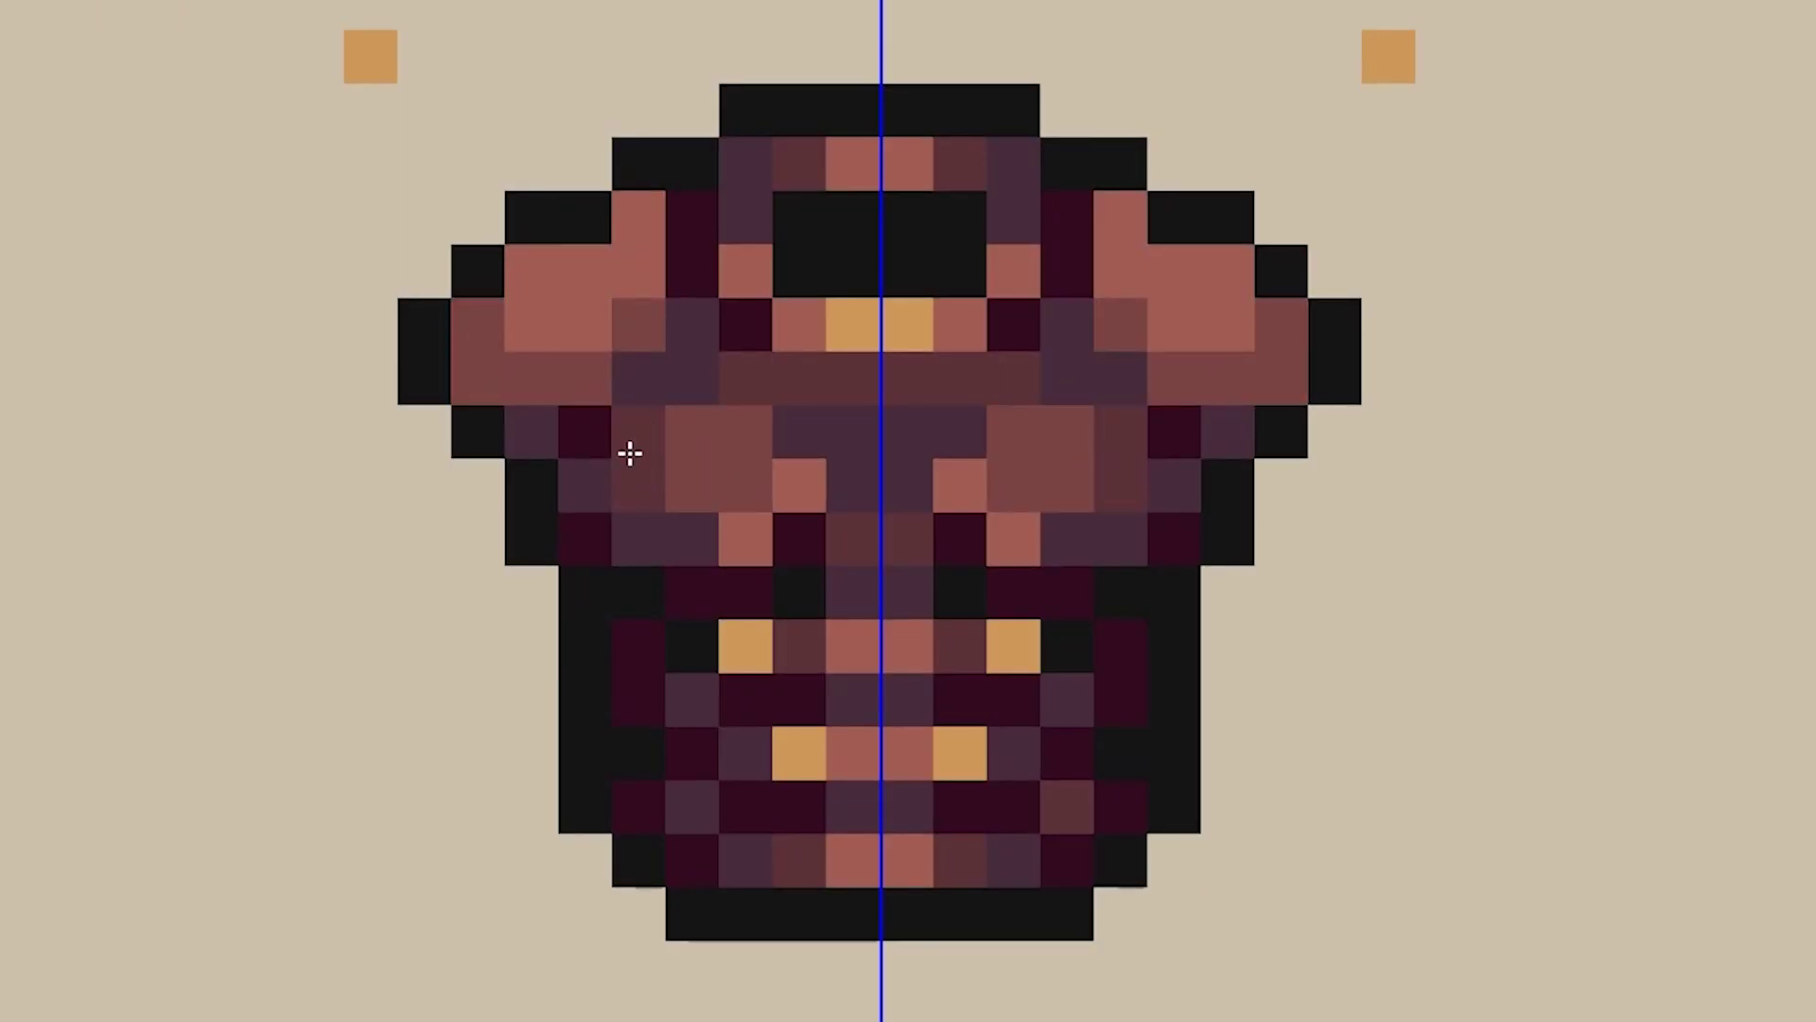
- Extend the sleeve ends with gold cuffs and trim the armour's bottom hem in gold
mouse_move(424, 433)
left_mouse_down()
mouse_move(432, 332)
mouse_move(385, 441)
mouse_move(477, 485)
left_mouse_up()
key("x")
key("x")
mouse_move(852, 859)
left_mouse_down()
mouse_move(702, 840)
mouse_move(639, 806)
left_mouse_up()
- Try to narrow the waist by erasing outline pixels on both sides
right_click(596, 758)
key("ctrl+z")
right_click(584, 700)
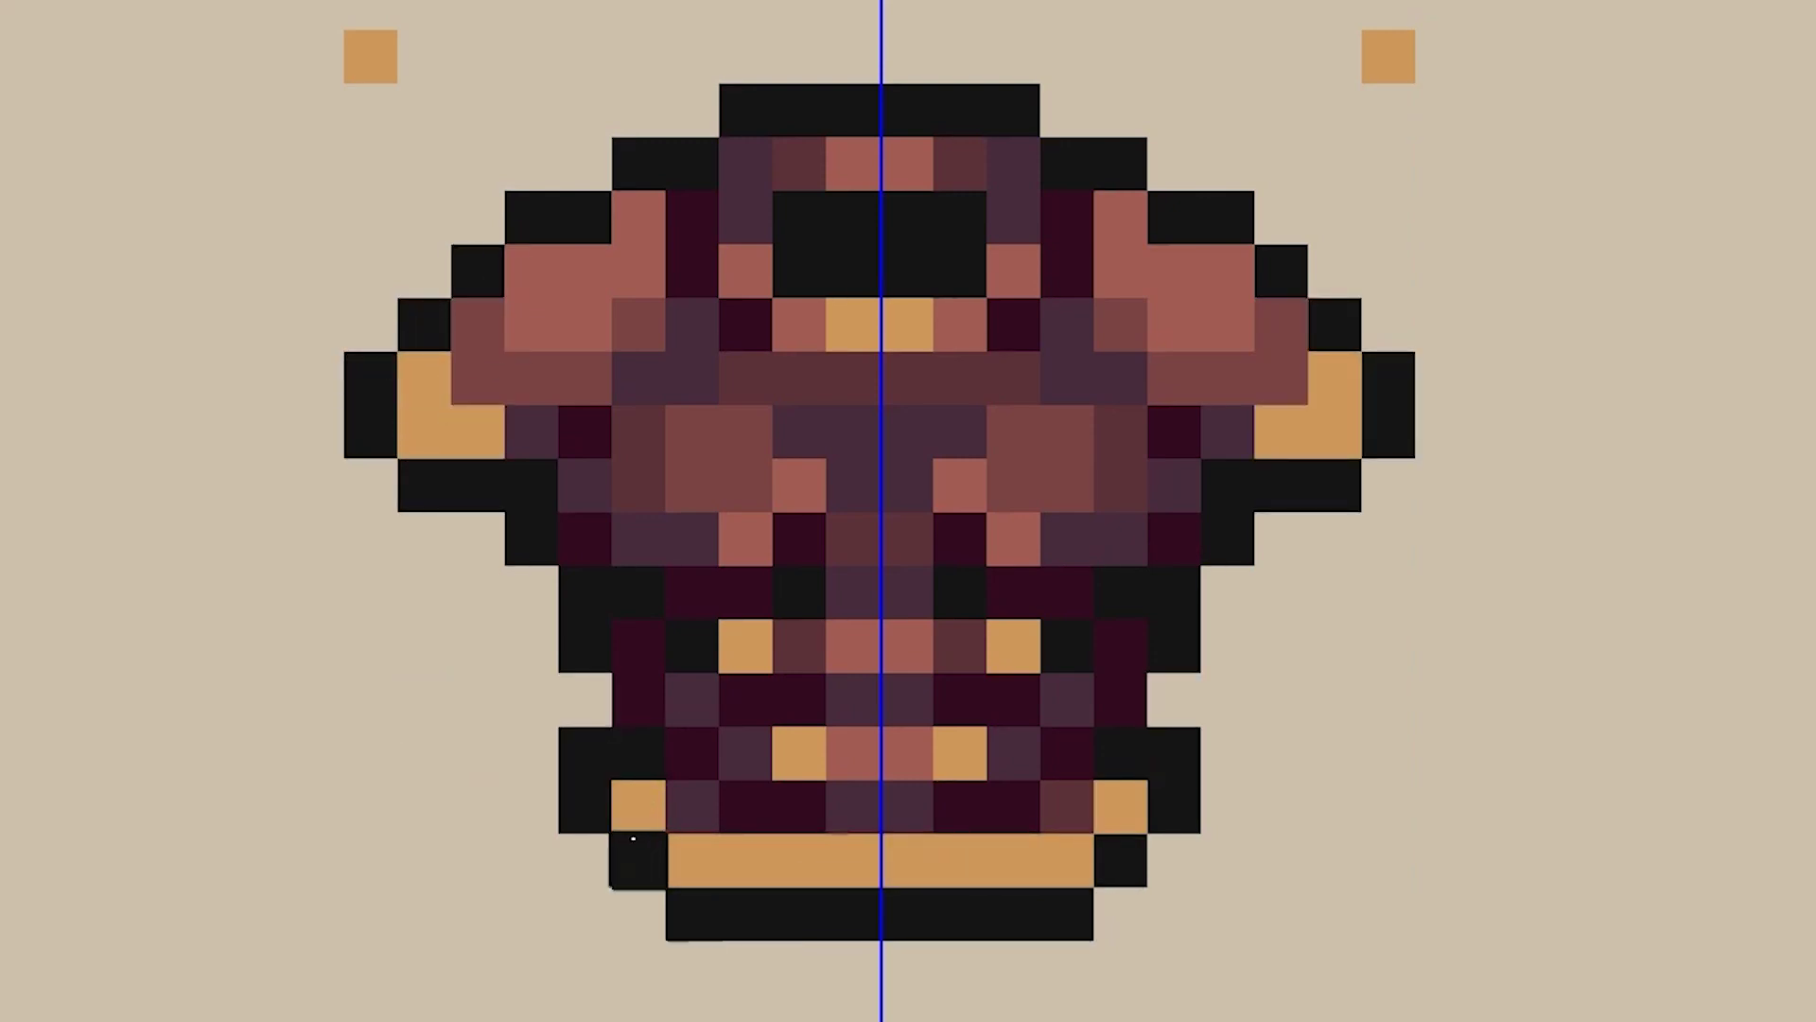
key("ctrl+z")
- Add white #ffffff highlights to the middle of the gold hem and to the gold cuffs
left_click_drag(801, 859, 854, 859)
left_click(794, 861, "alt")
left_click(426, 378)
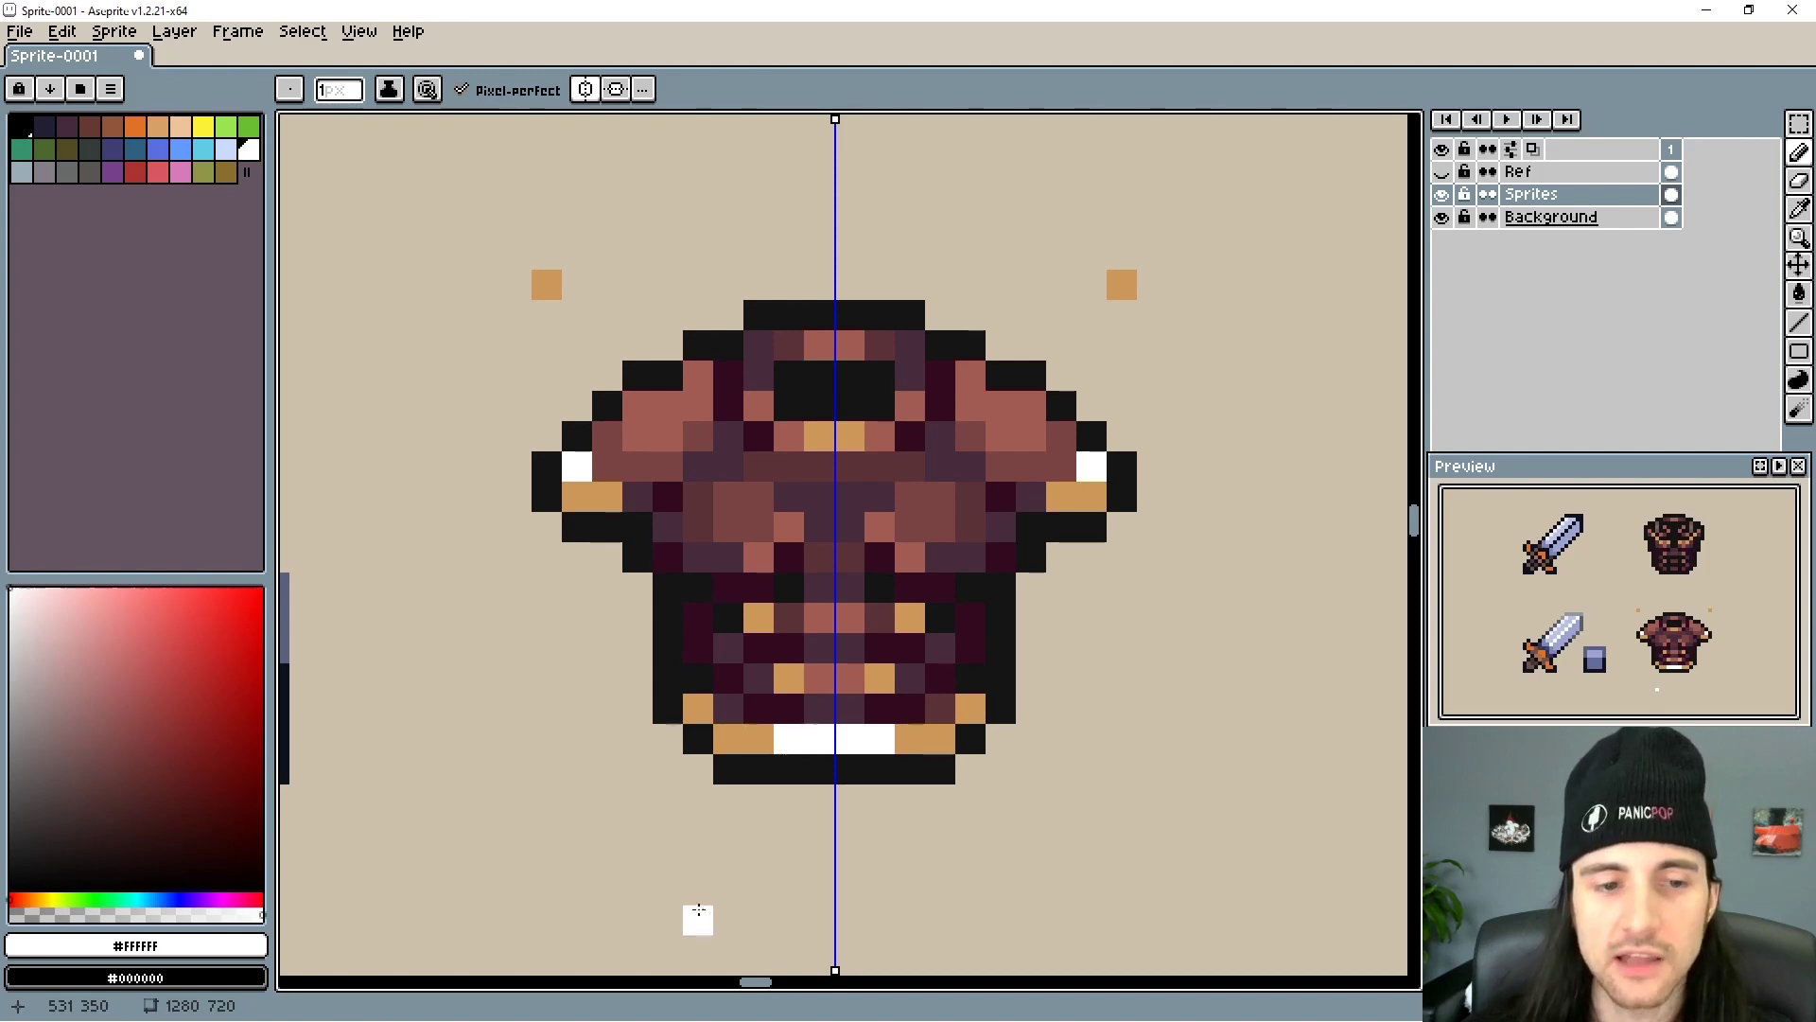
- Turn off symmetry and erase the stray white and gold pixels above the copied armour
left_click(586, 89)
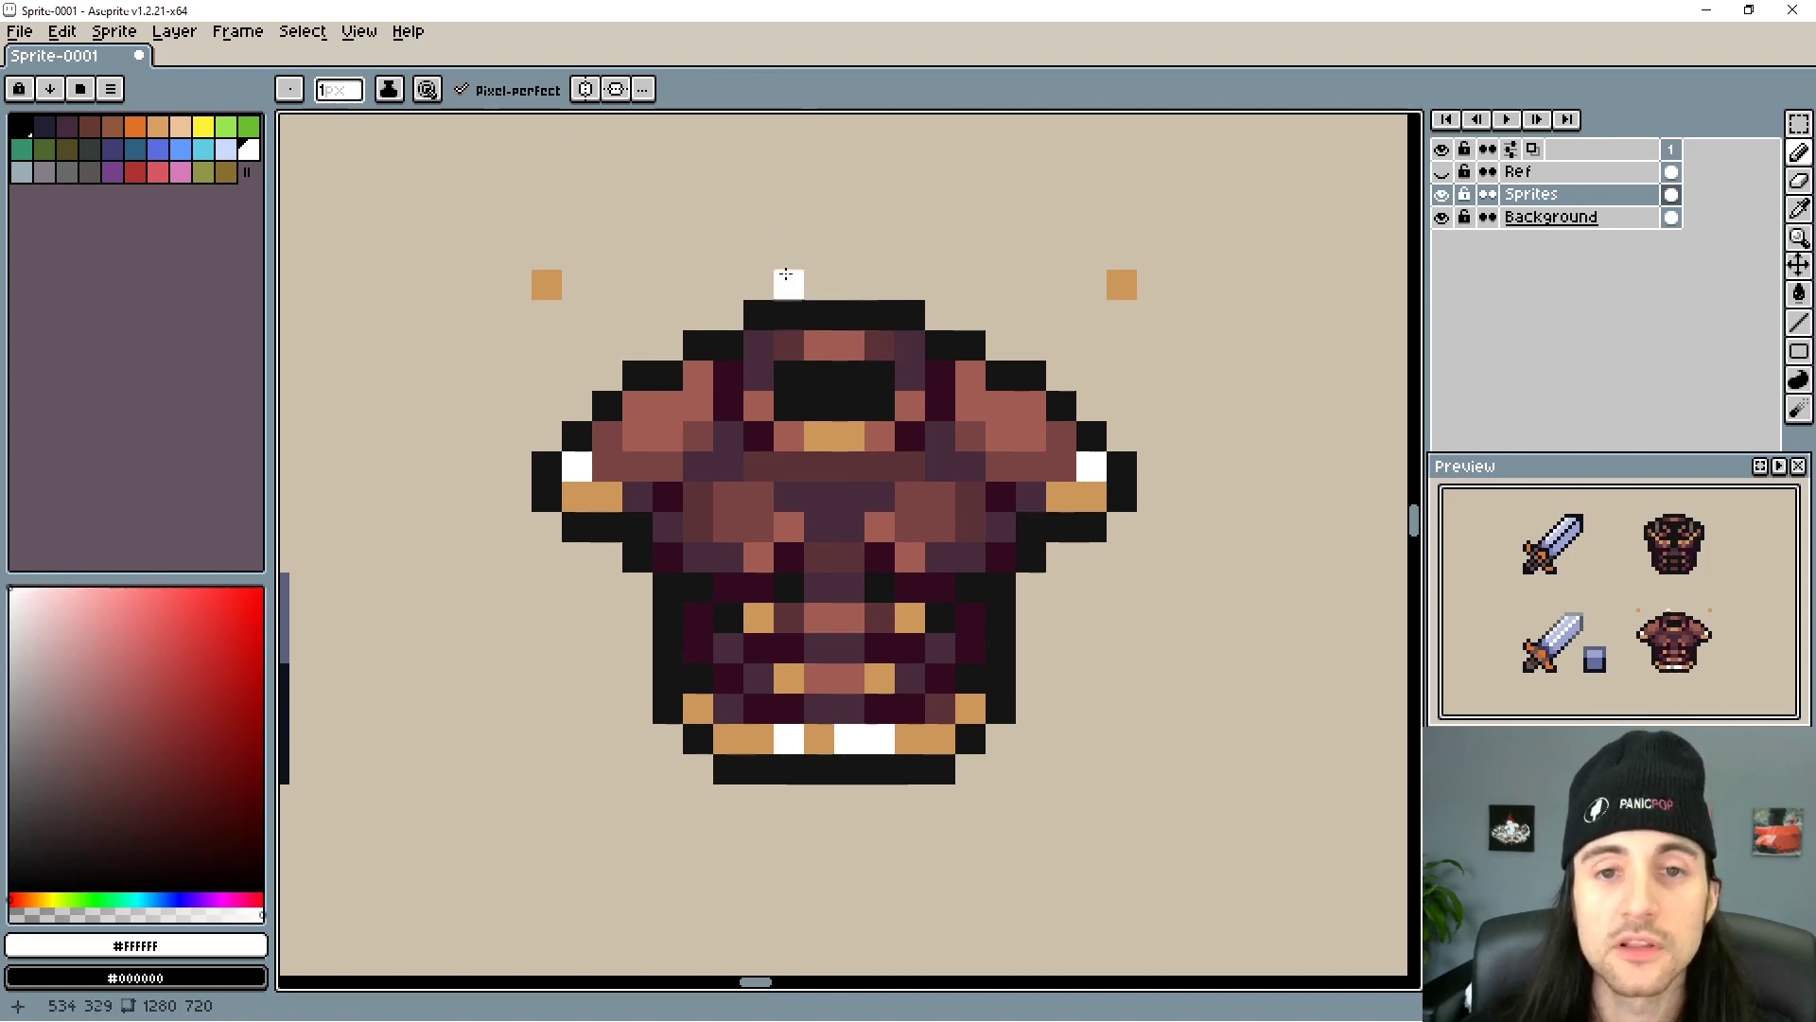
left_click(800, 201)
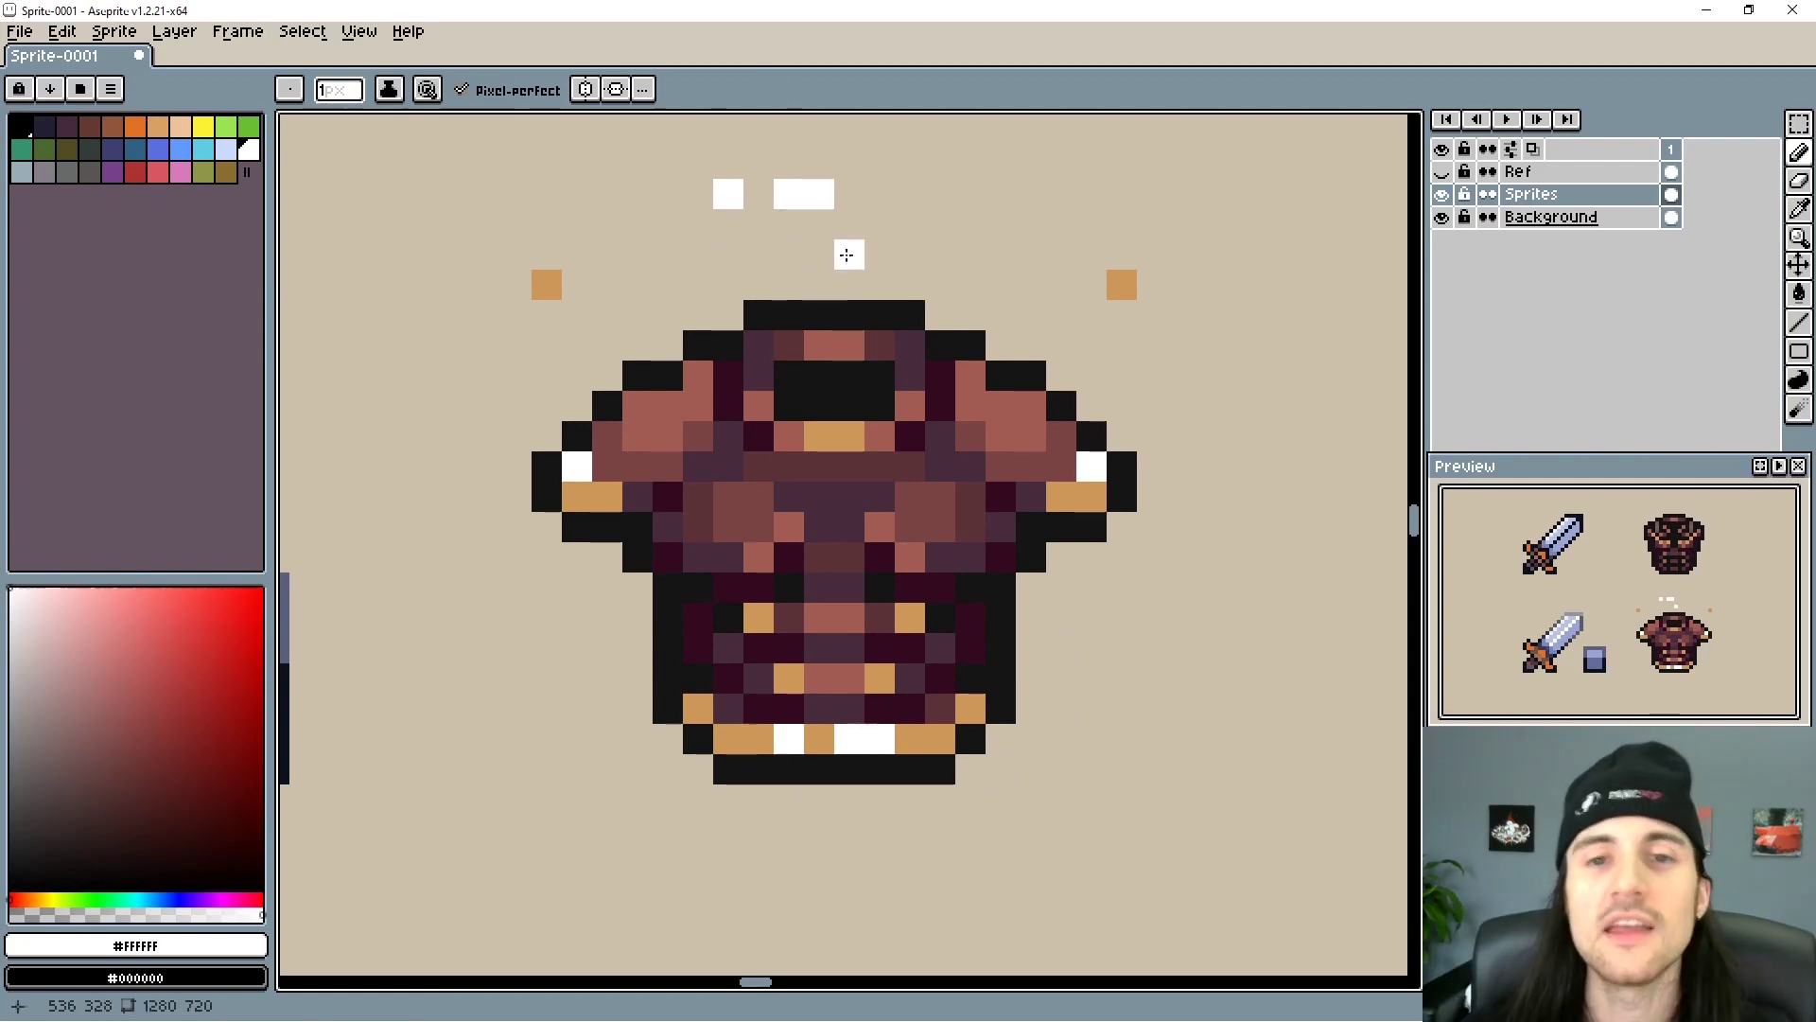
key("e")
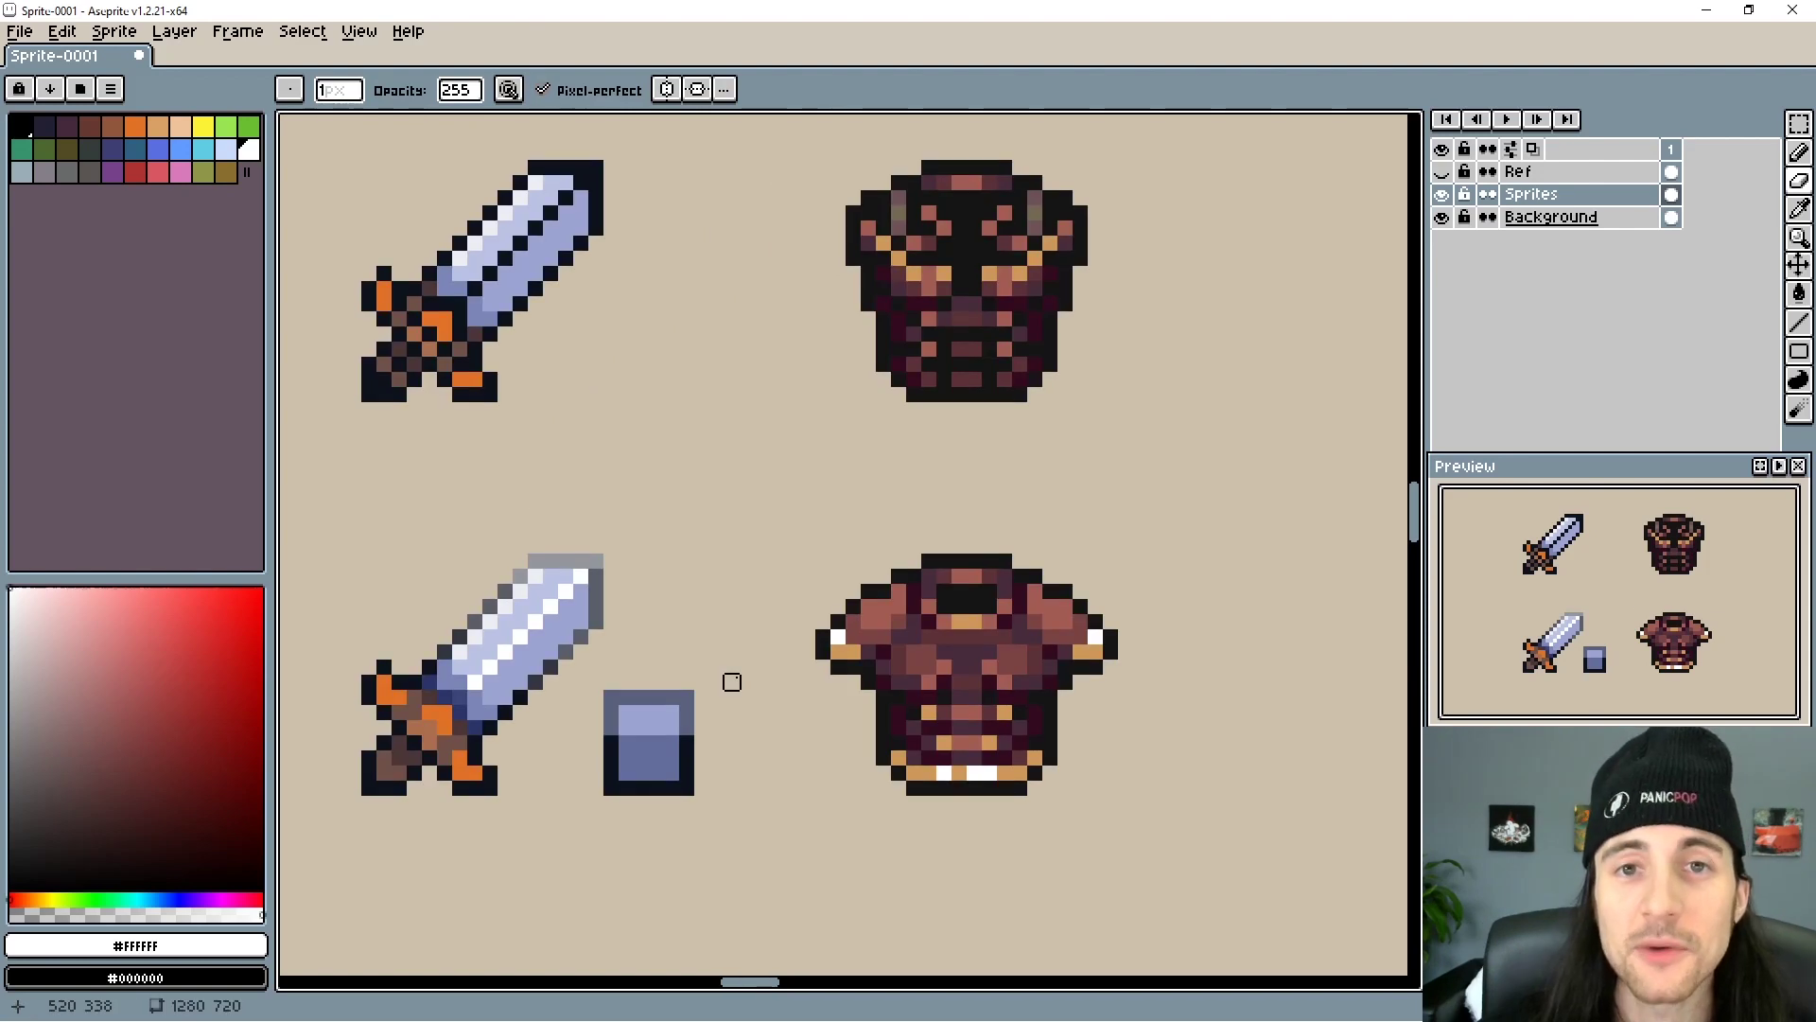